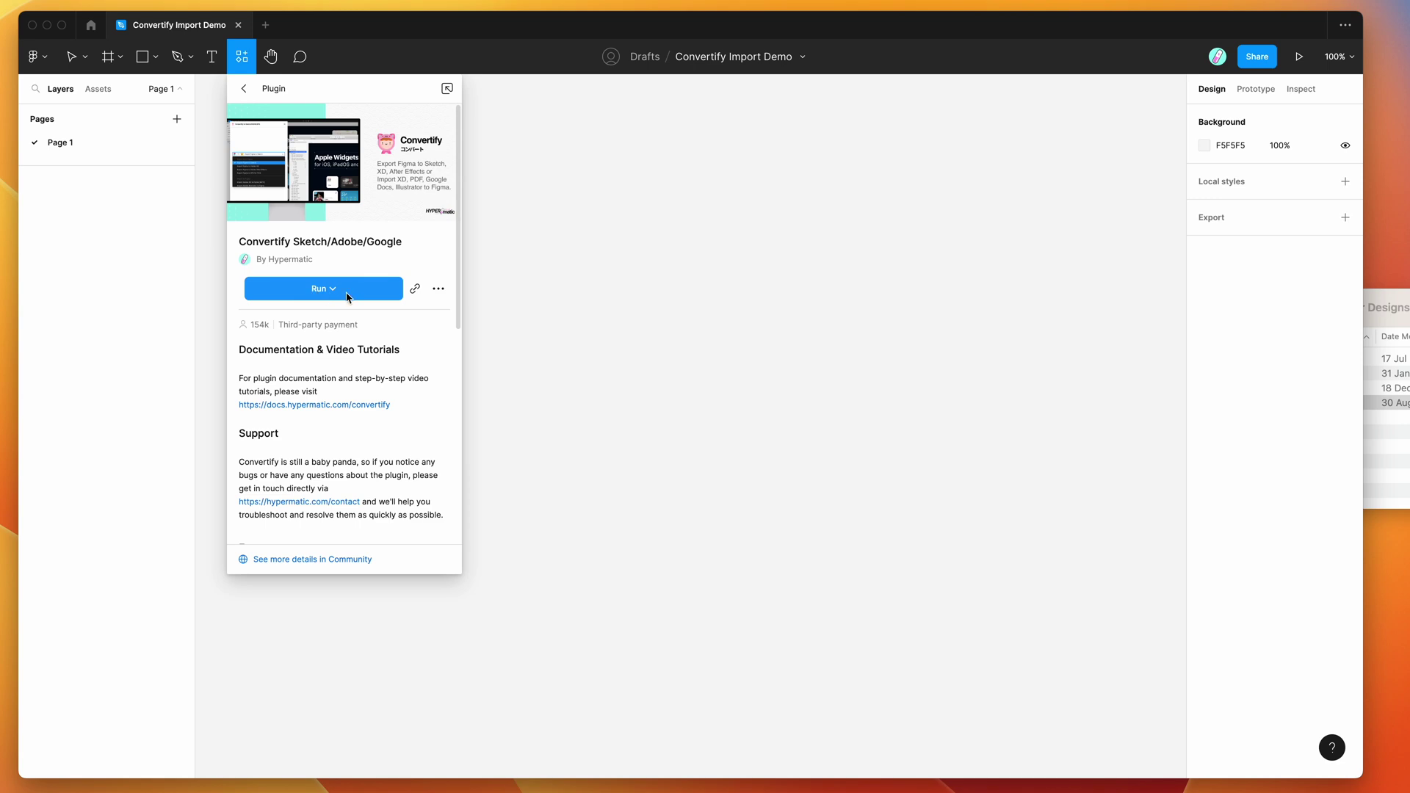
Step: Check that Convertify's options show 'Remove from saved plugins', then close the plugin details
left_click(439, 293)
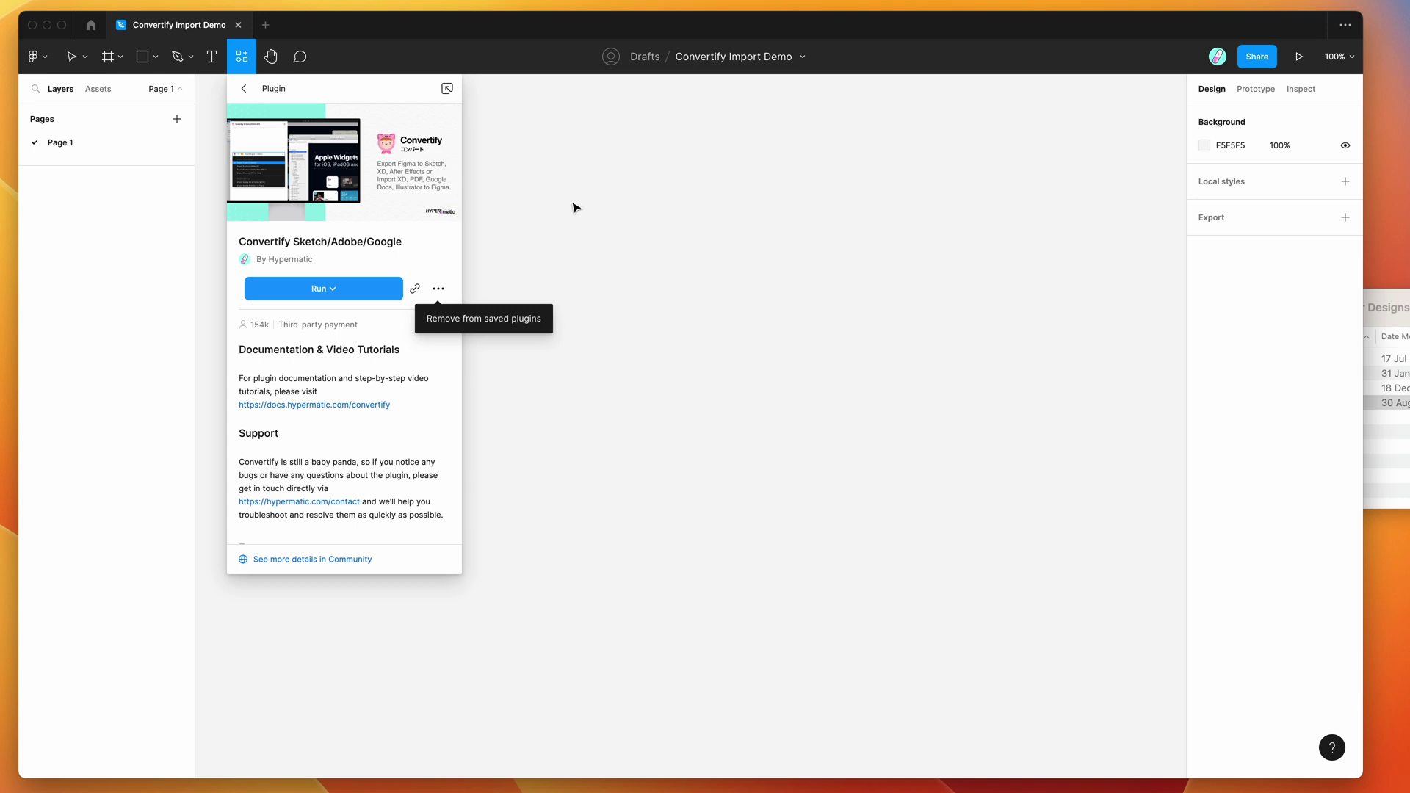
left_click(547, 201)
Step: Run Convertify Sketch/Adobe/Google from Plugins > Saved plugins and move its window up-left
right_click(532, 191)
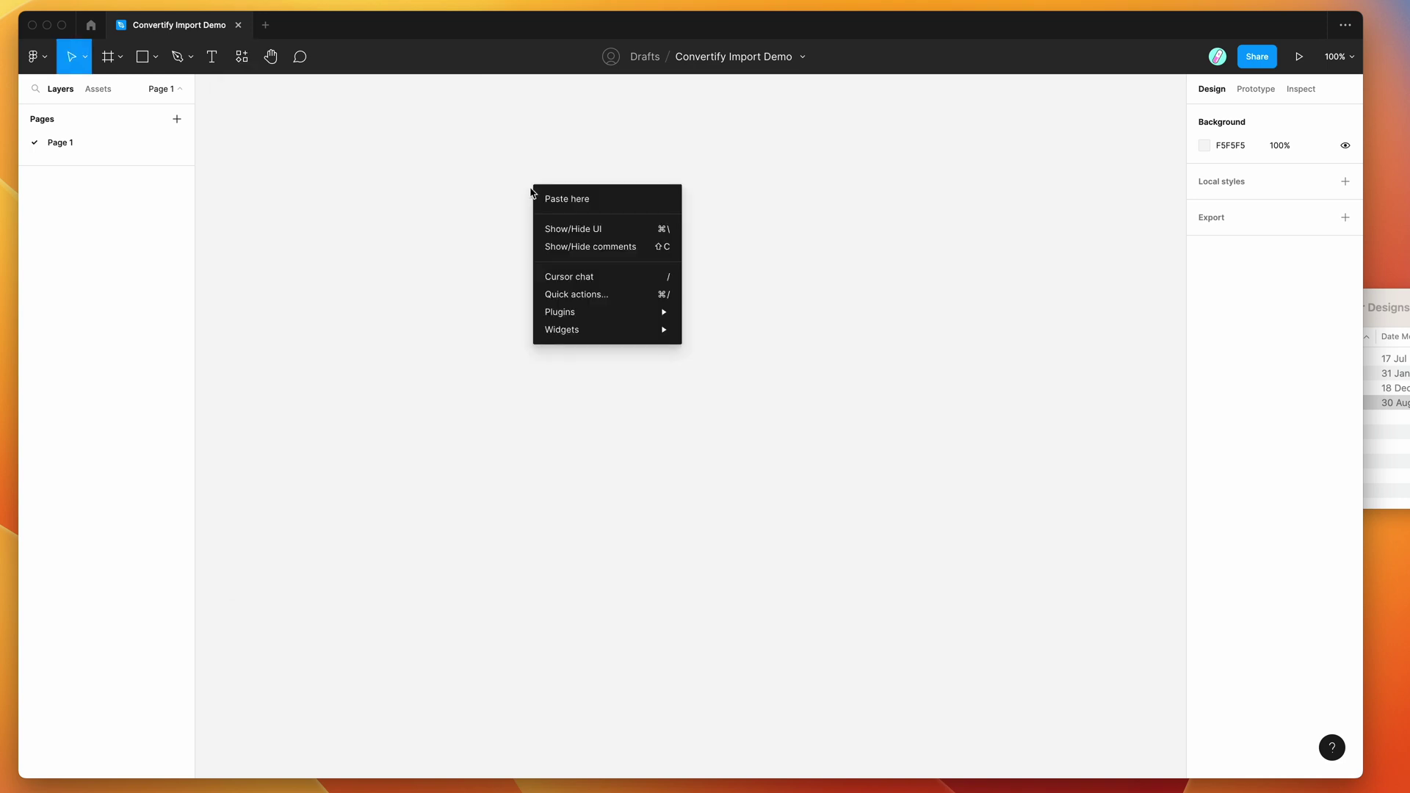
mouse_move(588, 309)
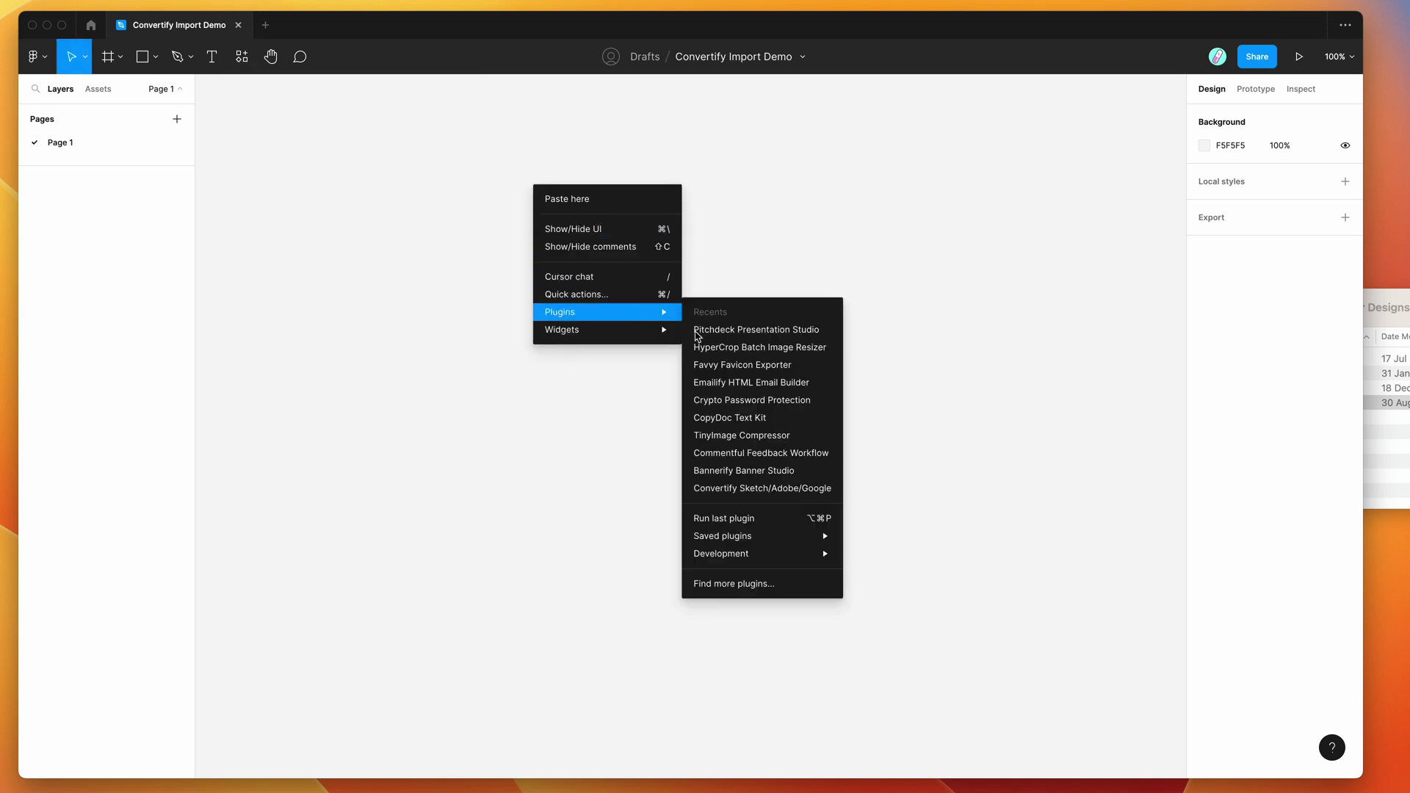
mouse_move(749, 538)
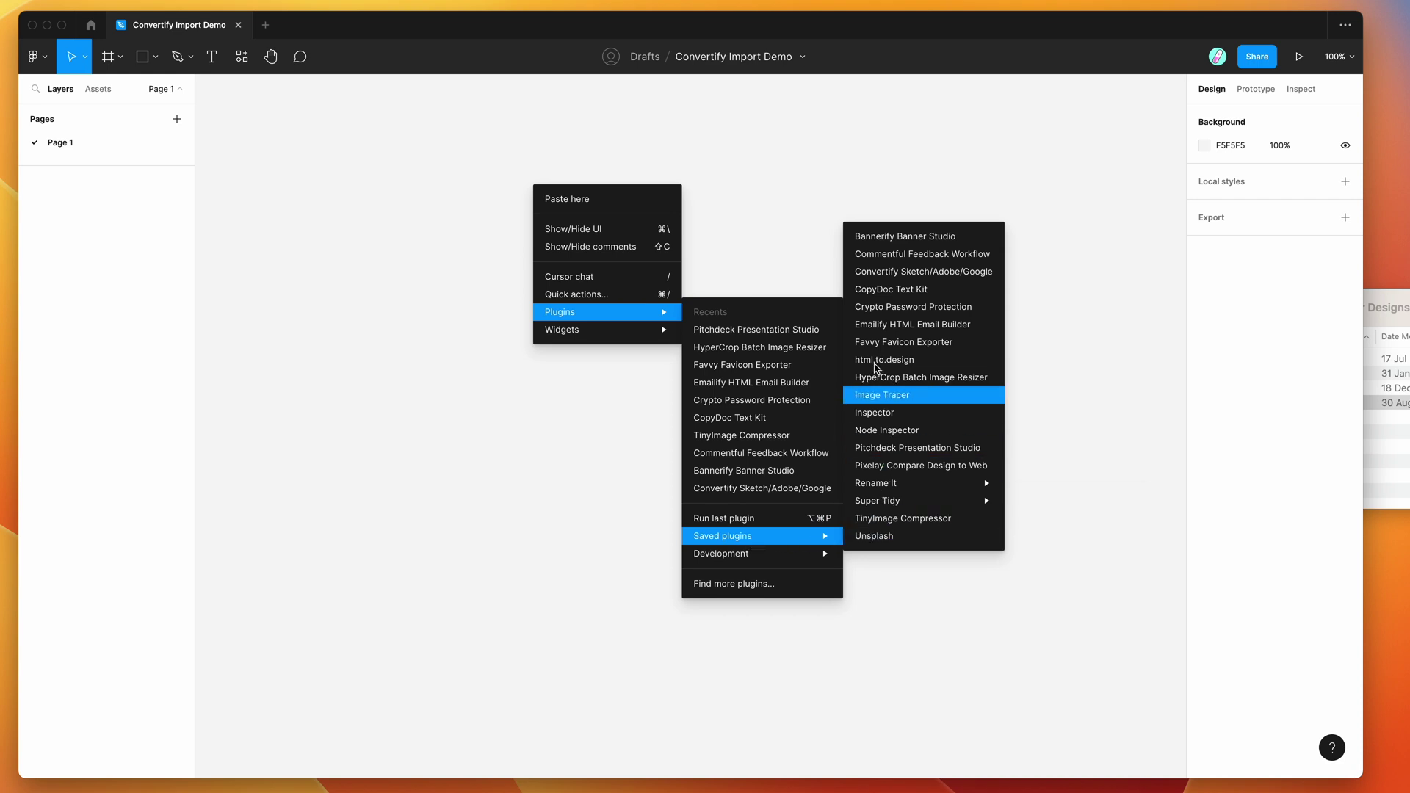
left_click(882, 273)
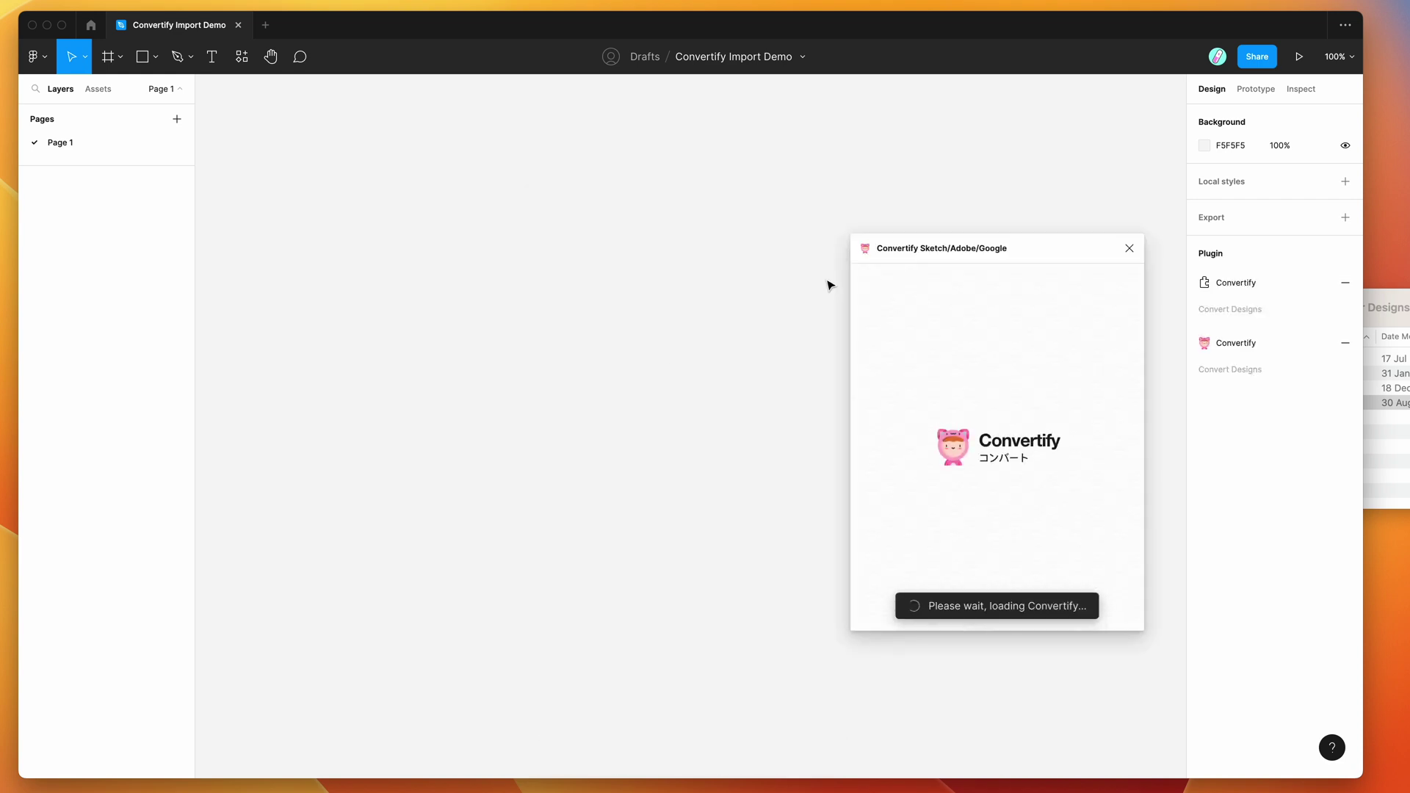
left_click_drag(996, 253, 984, 208)
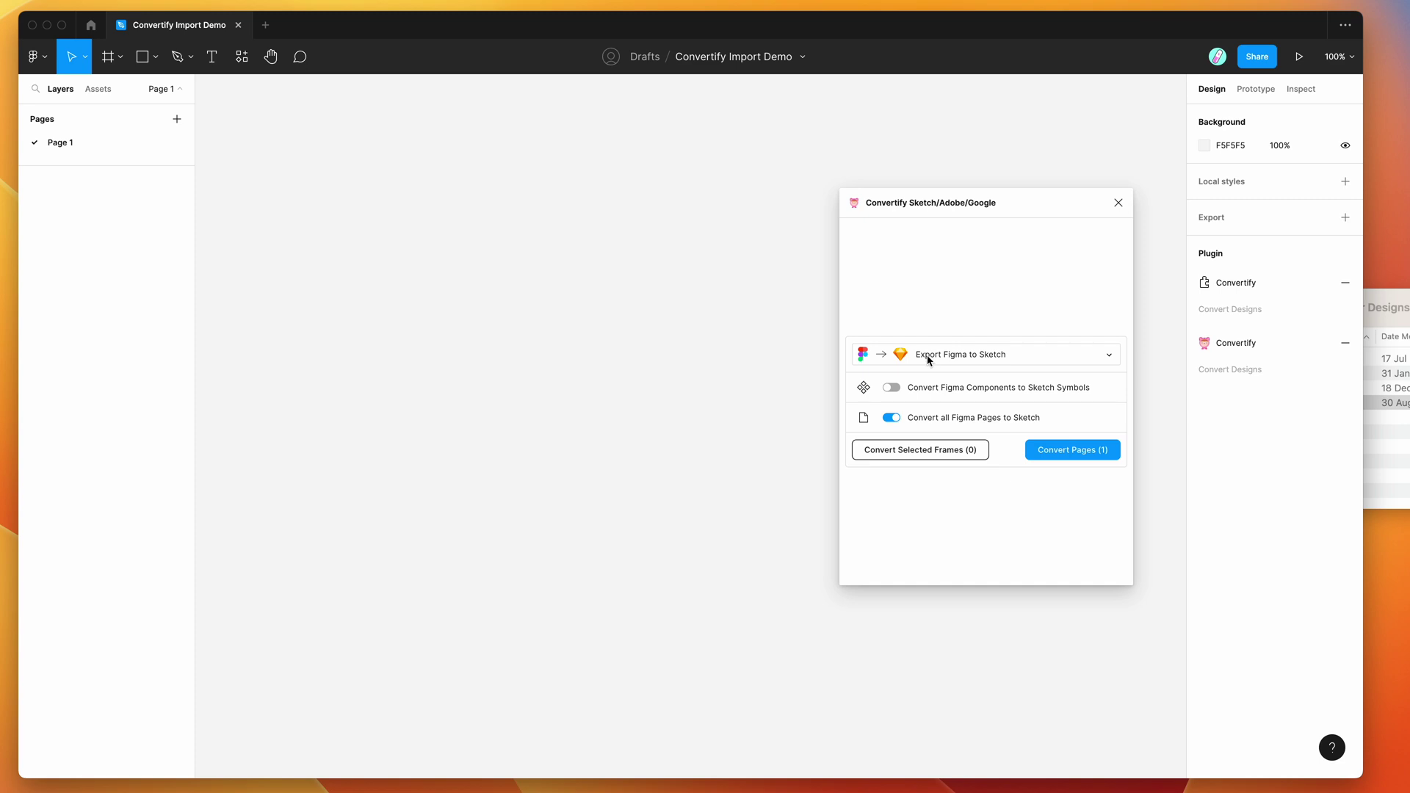
Step: Change Convertify's conversion mode from 'Export Figma to Sketch' to 'Import Adobe Illustrator to Figma'
left_click(1020, 357)
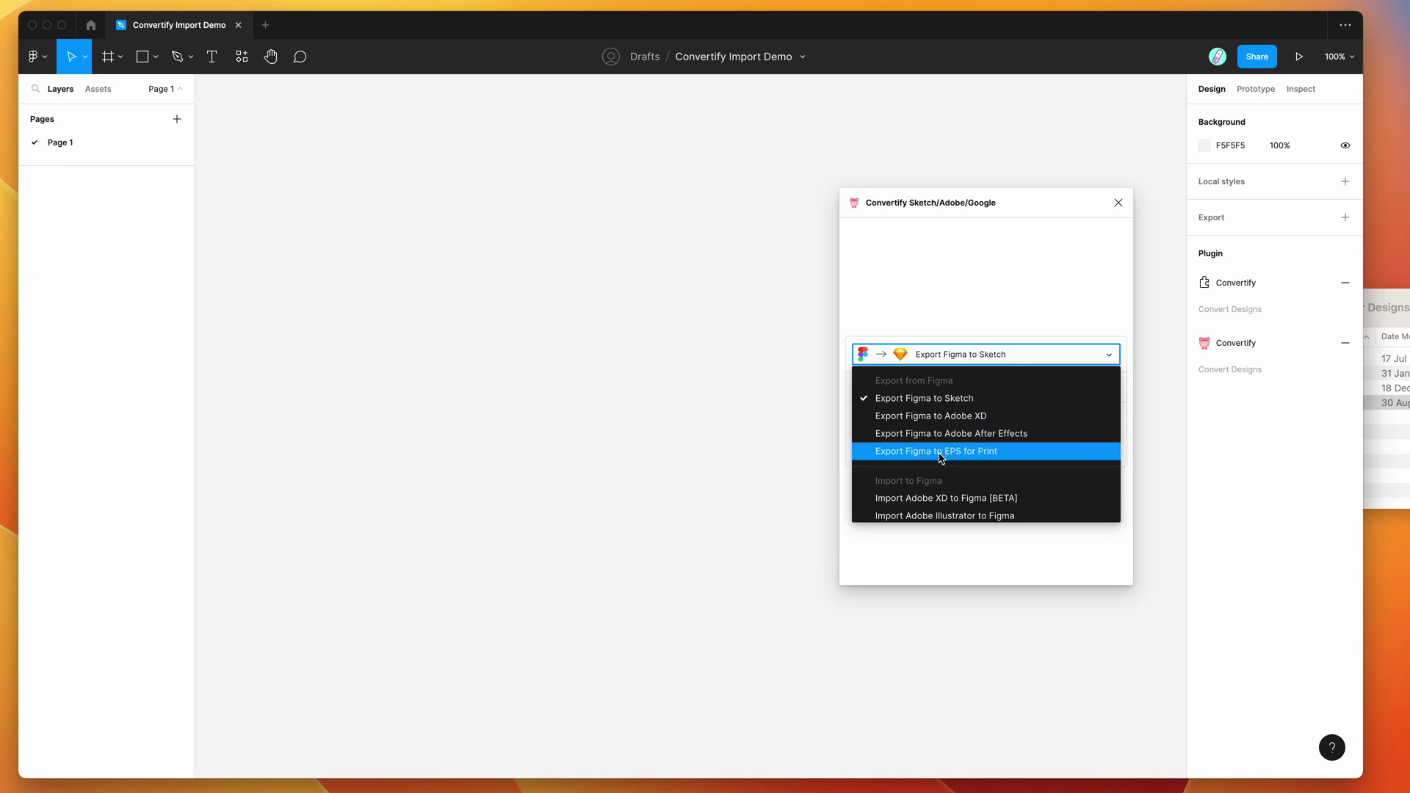
scroll(892, 485, "down", 1)
scroll(888, 470, "down", 2)
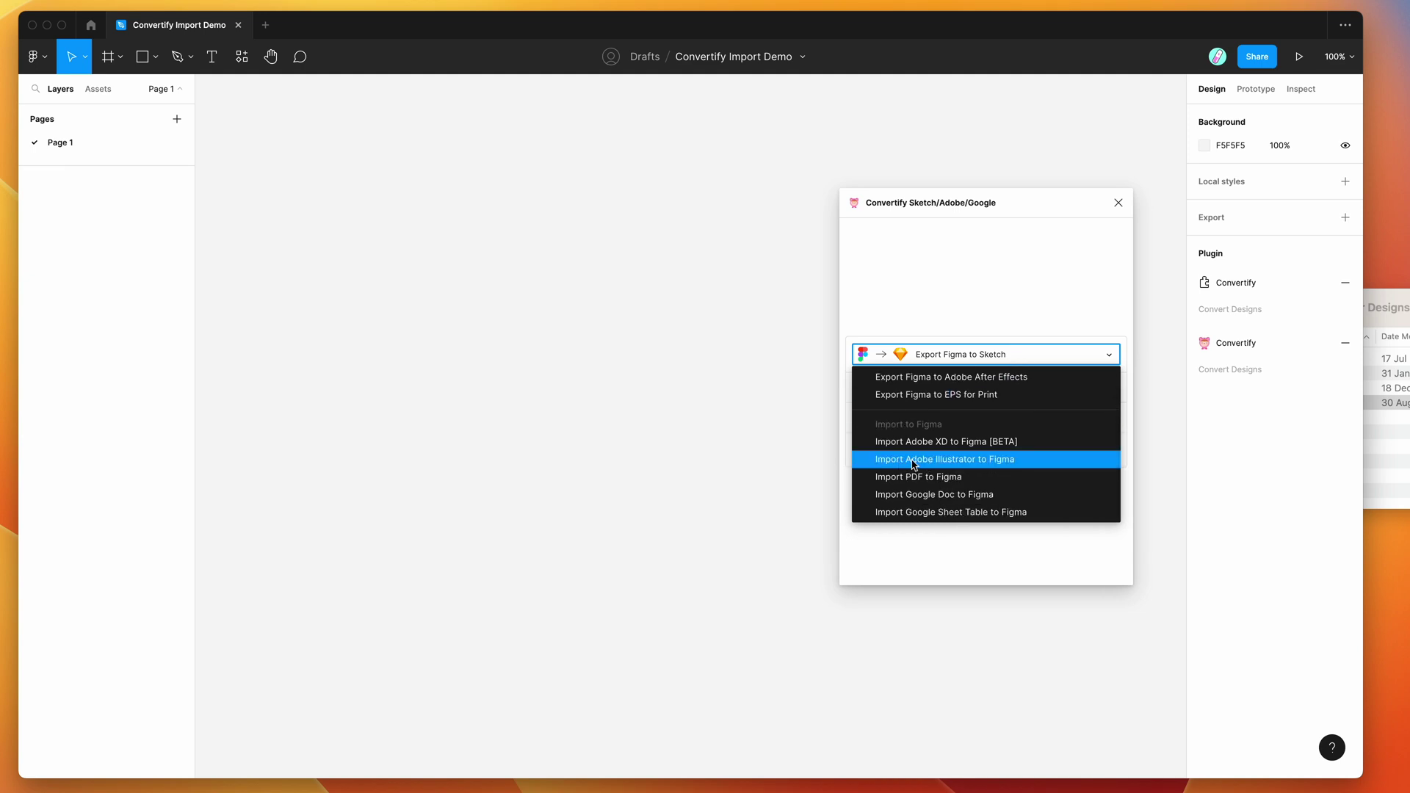
left_click(1038, 461)
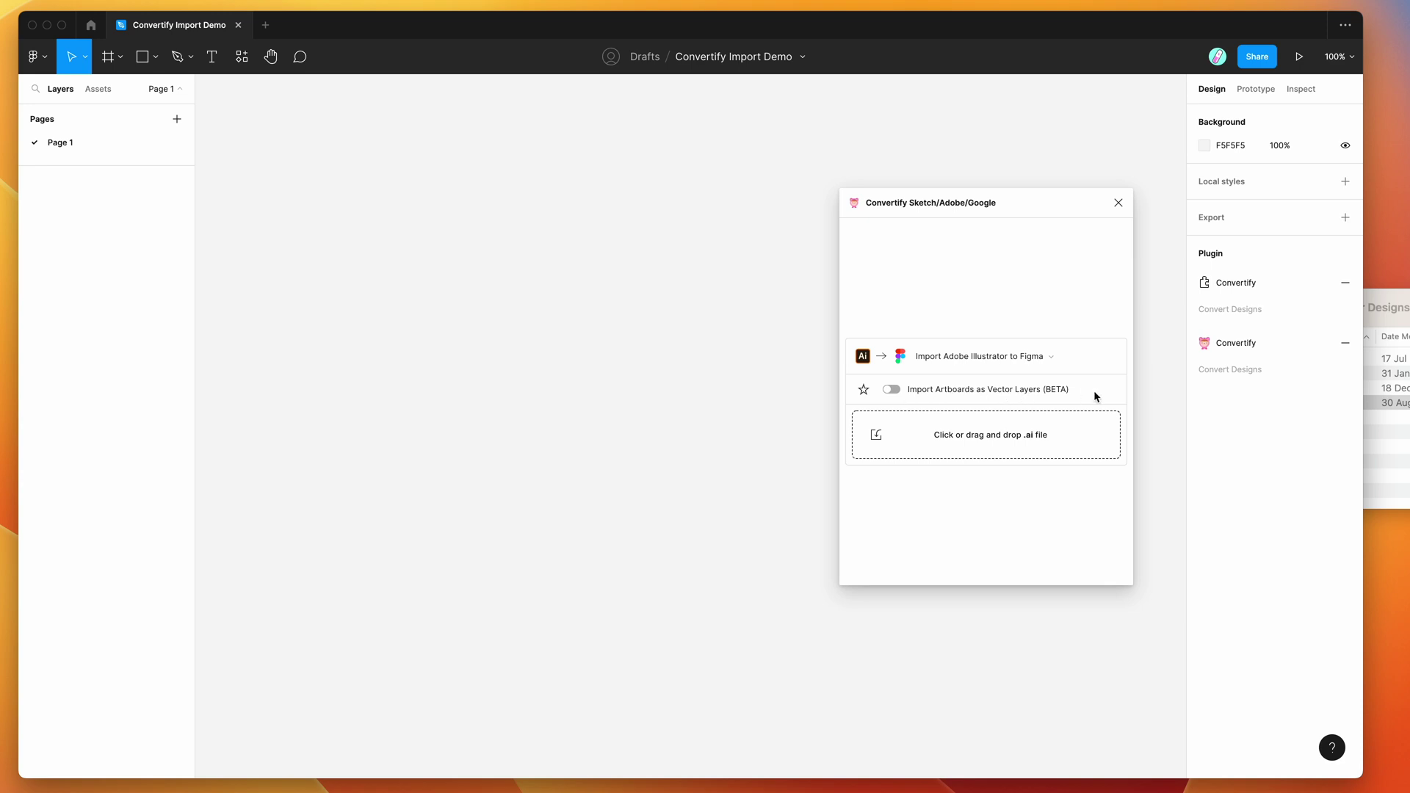
Step: Reposition the Convertify window and place the Illustrator Designs Finder folder beside Figma
left_click_drag(1041, 210, 1072, 162)
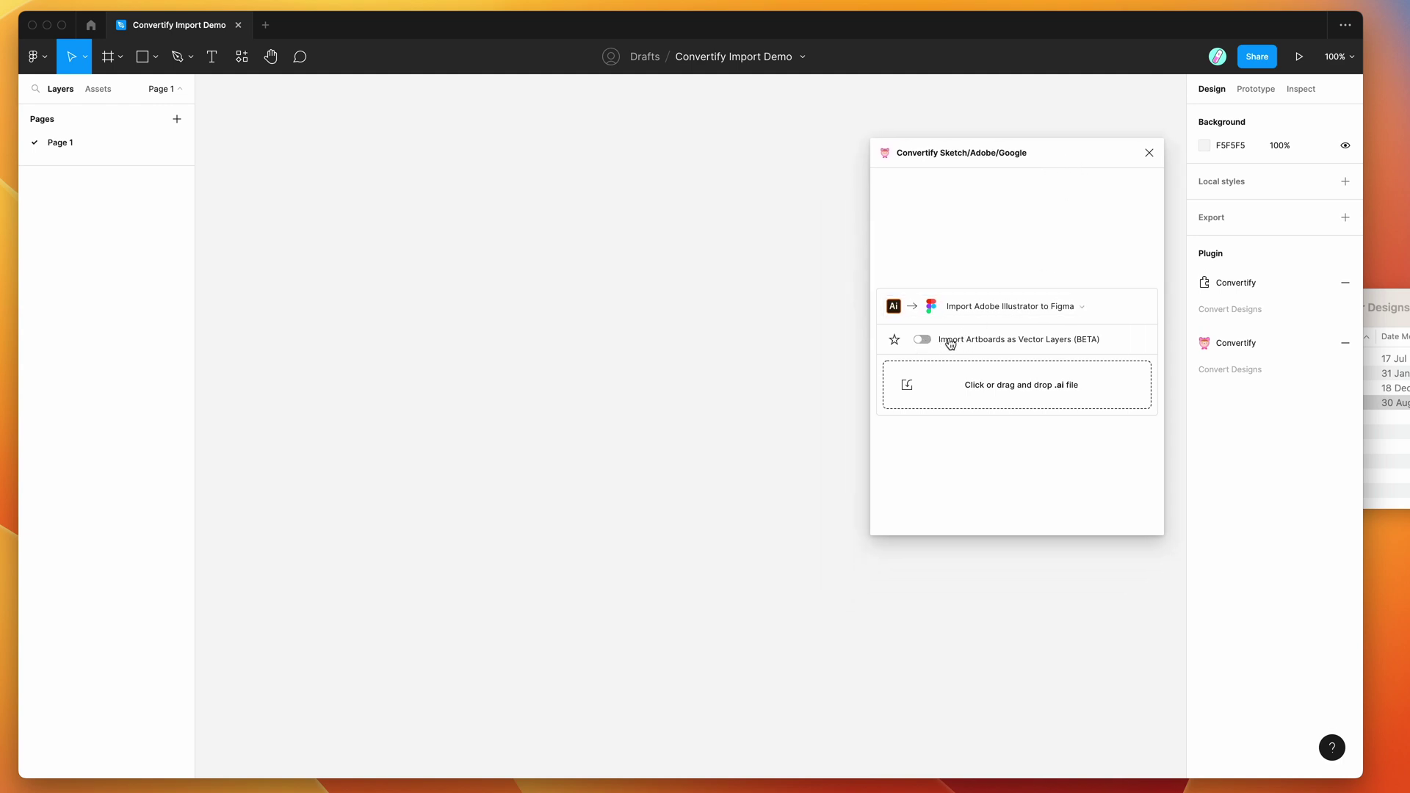
left_click_drag(1011, 157, 997, 138)
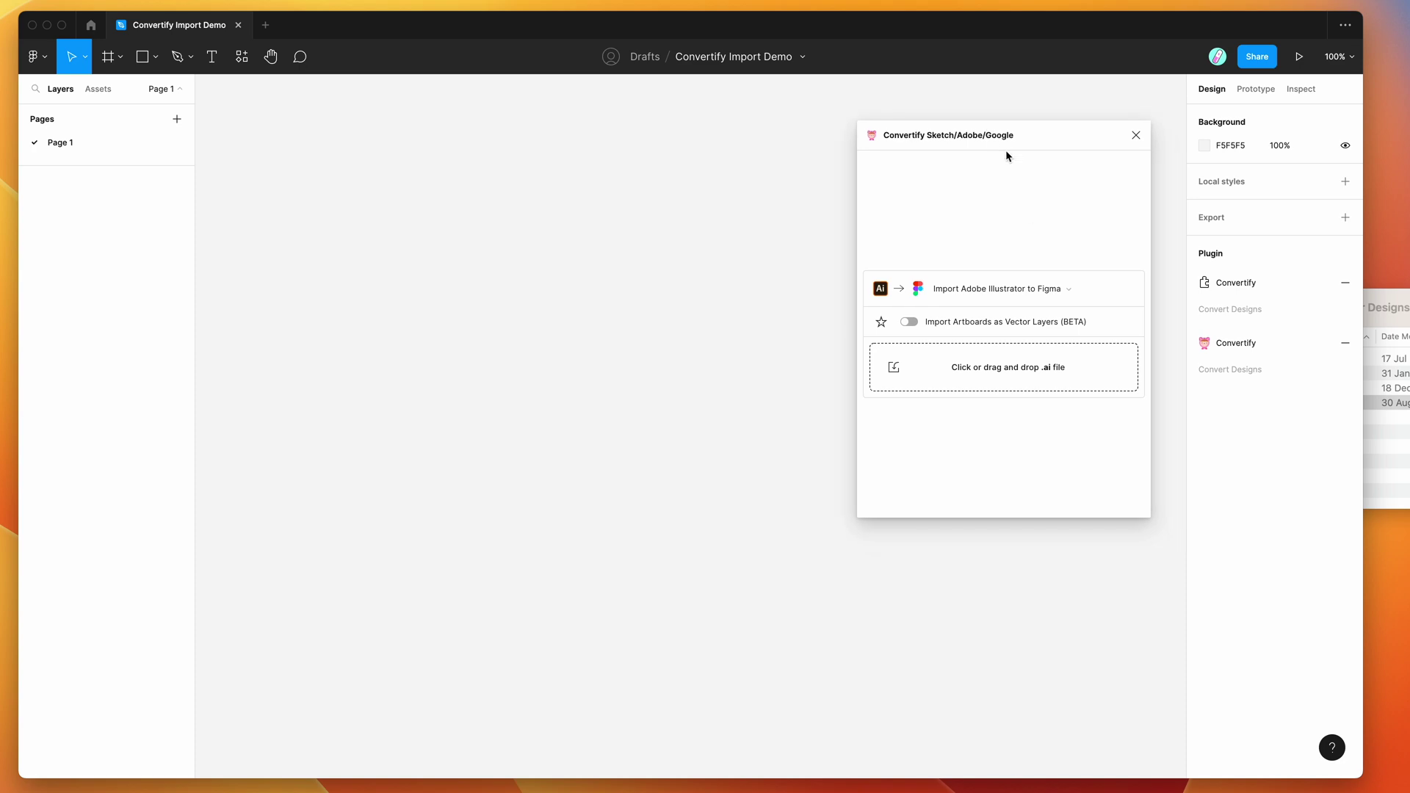
left_click_drag(1386, 311, 1300, 563)
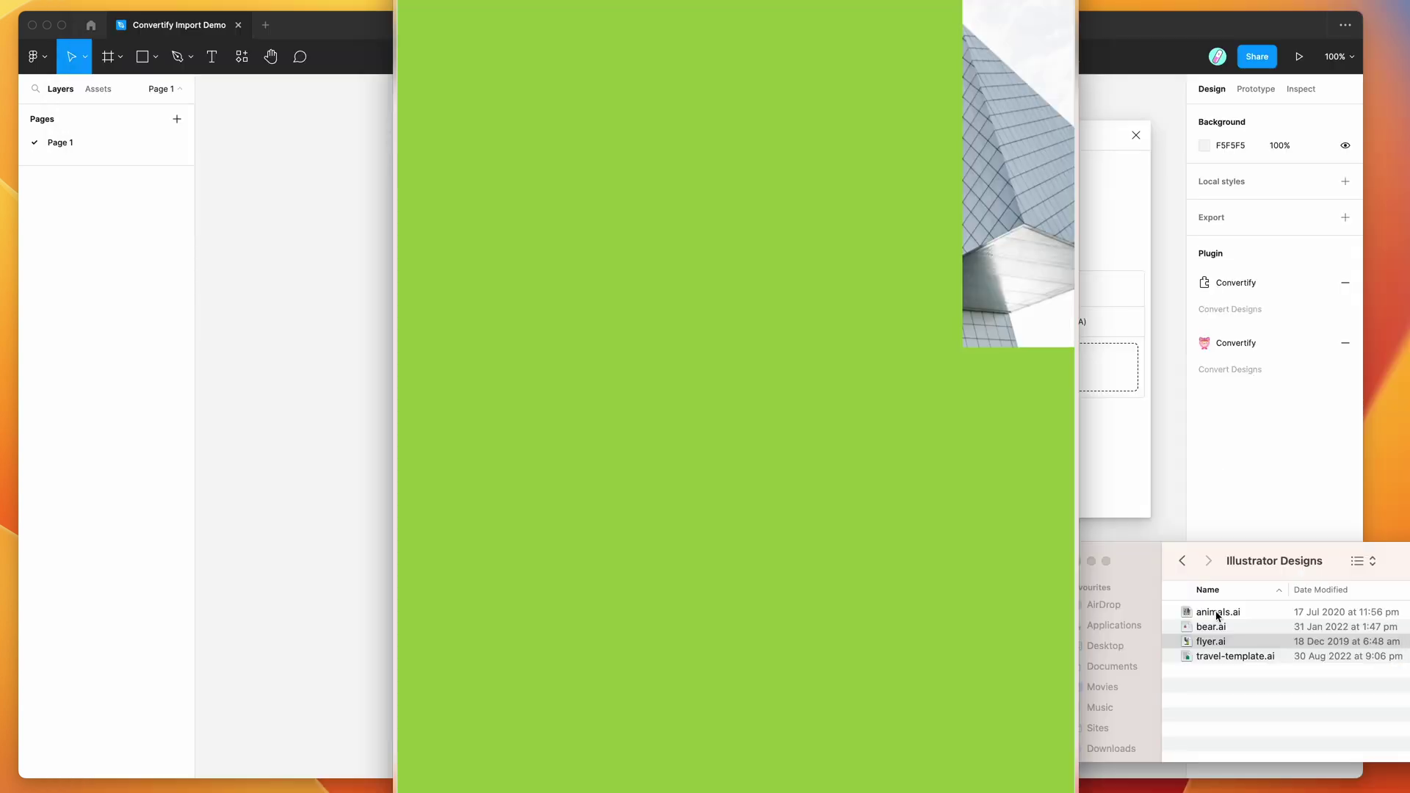
key("Down")
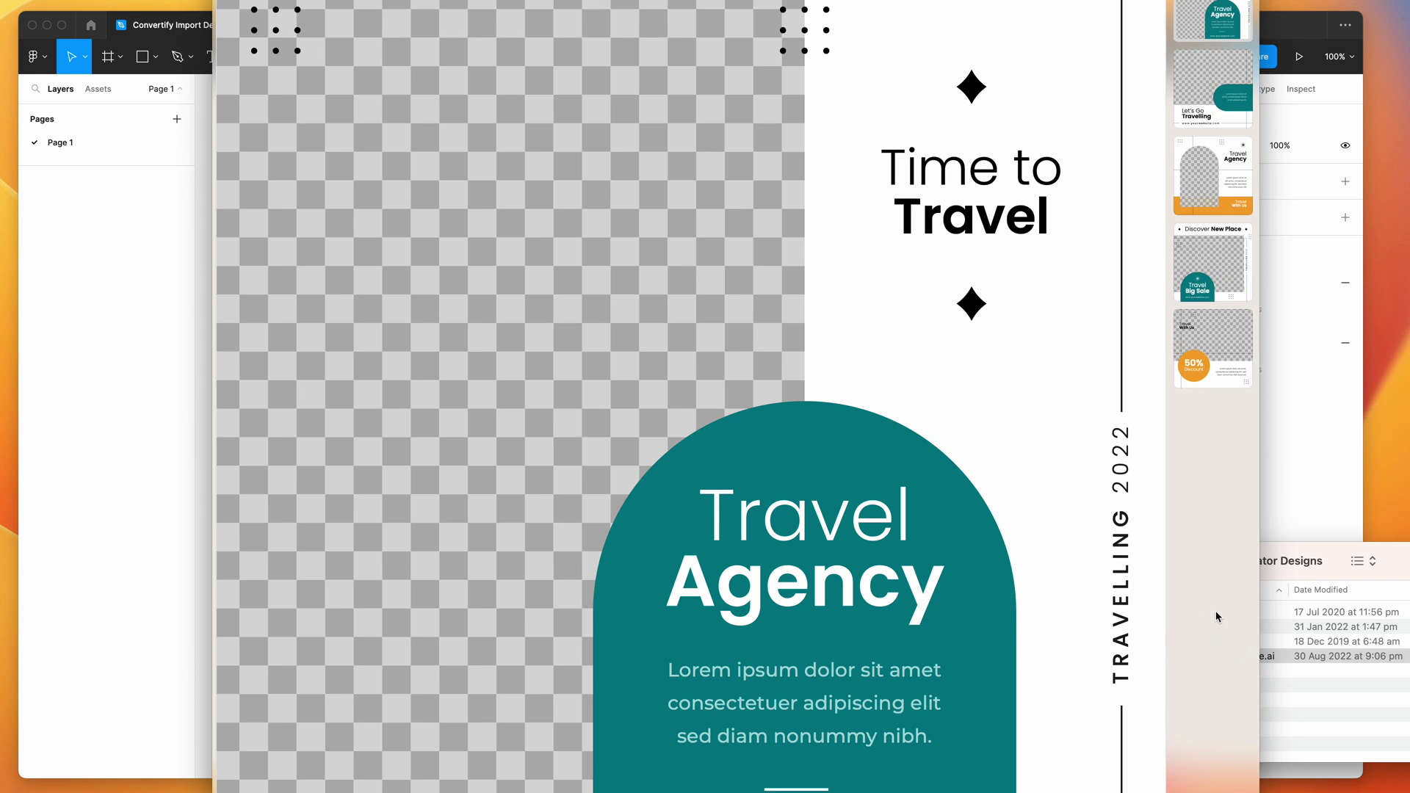
Step: Quick Look flyer.ai, then drop bear.ai into Convertify to create a bear.ai [Imported] page
key("space")
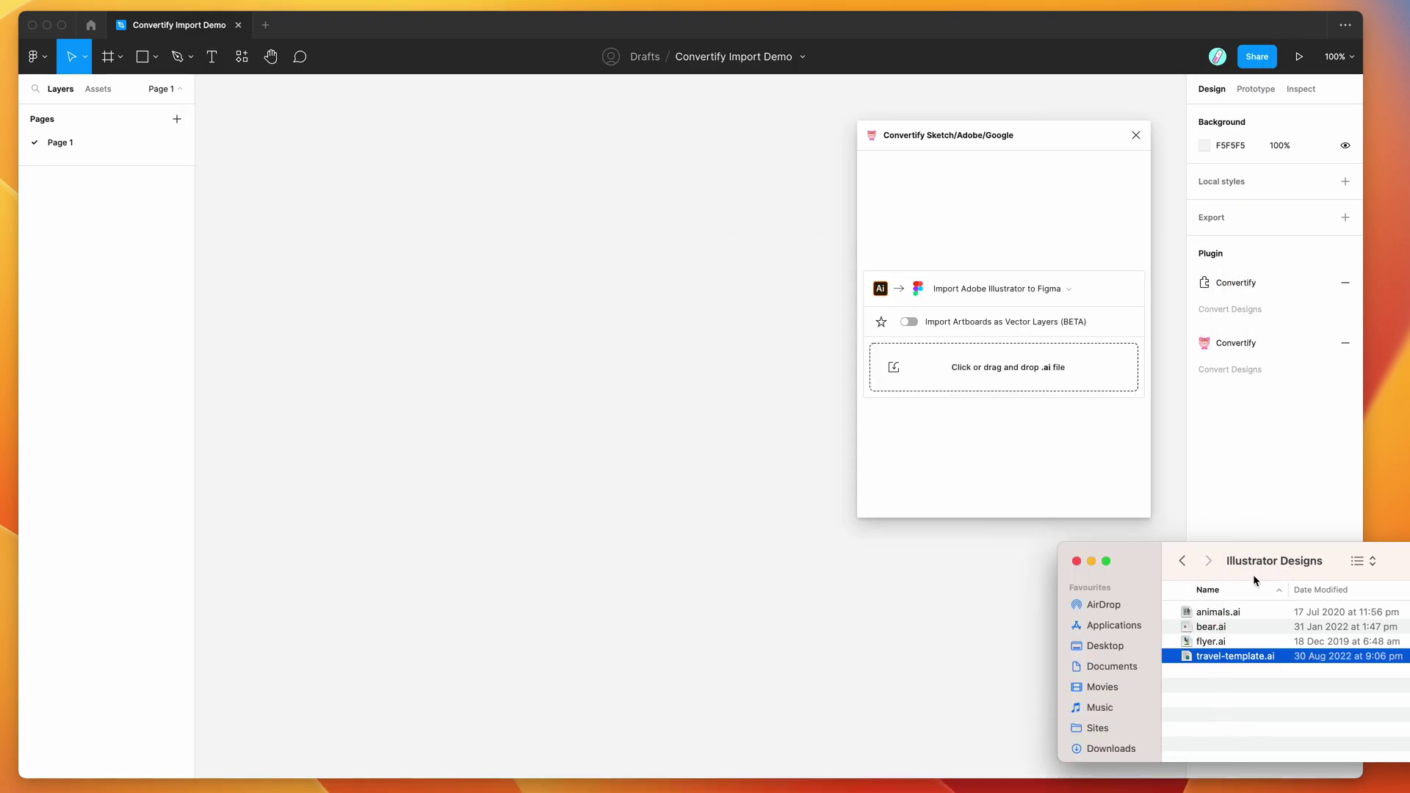
left_click(1233, 617)
left_click(1194, 628)
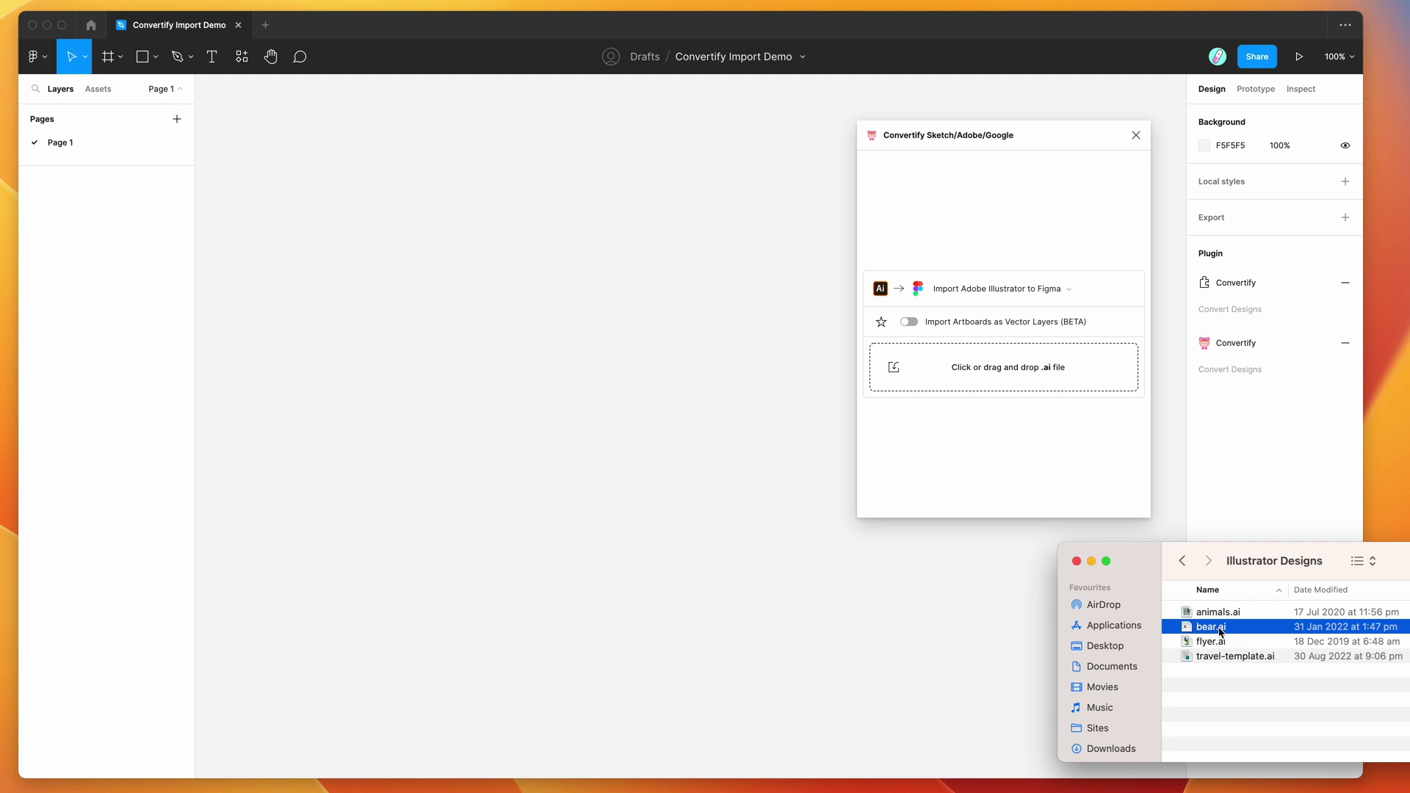
left_click_drag(1215, 630, 987, 372)
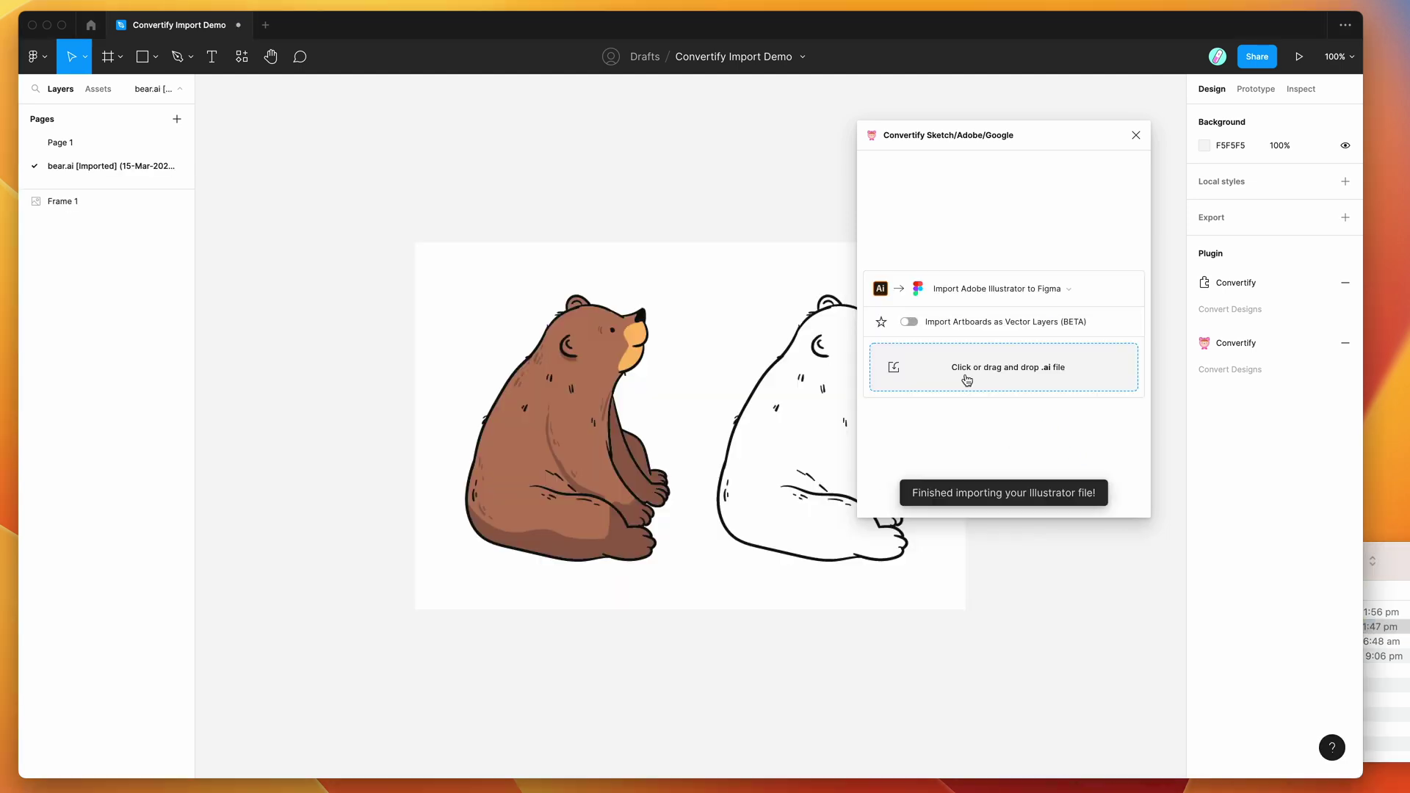
Step: Select the 750 × 500 bear Frame 1, zoom to 800% to see its image fill pixelate, then return to 100%
left_click(690, 391)
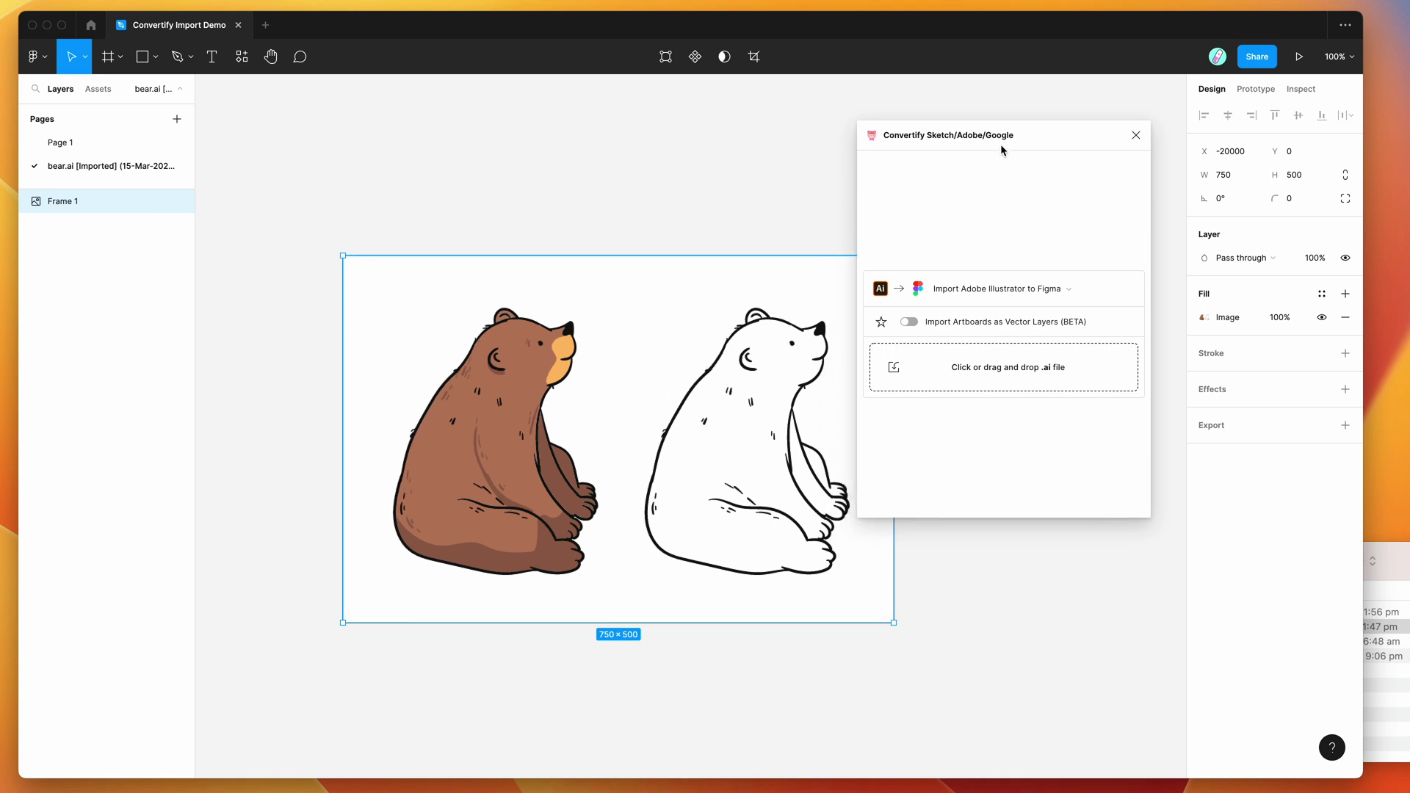
left_click_drag(1002, 146, 1067, 147)
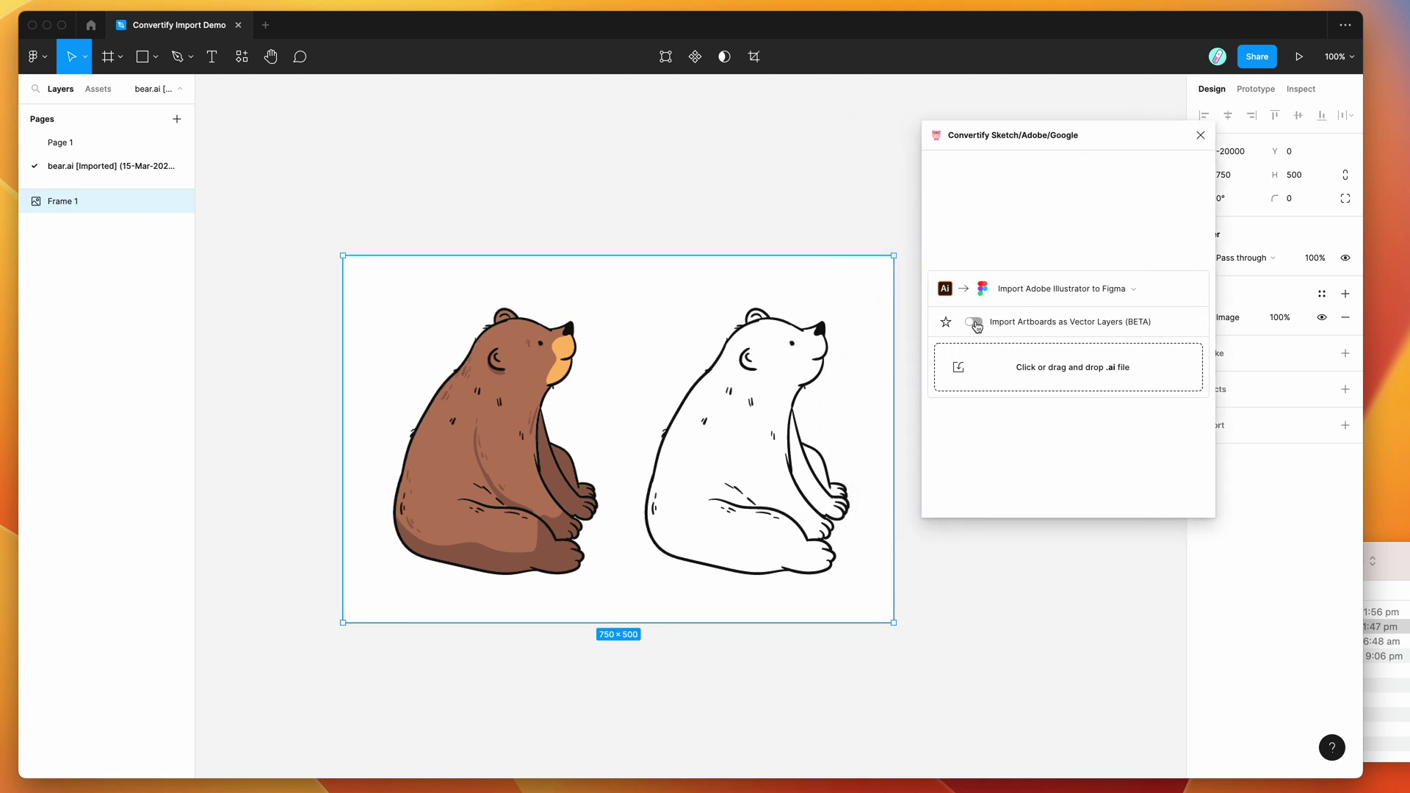
key("ctrl+plus")
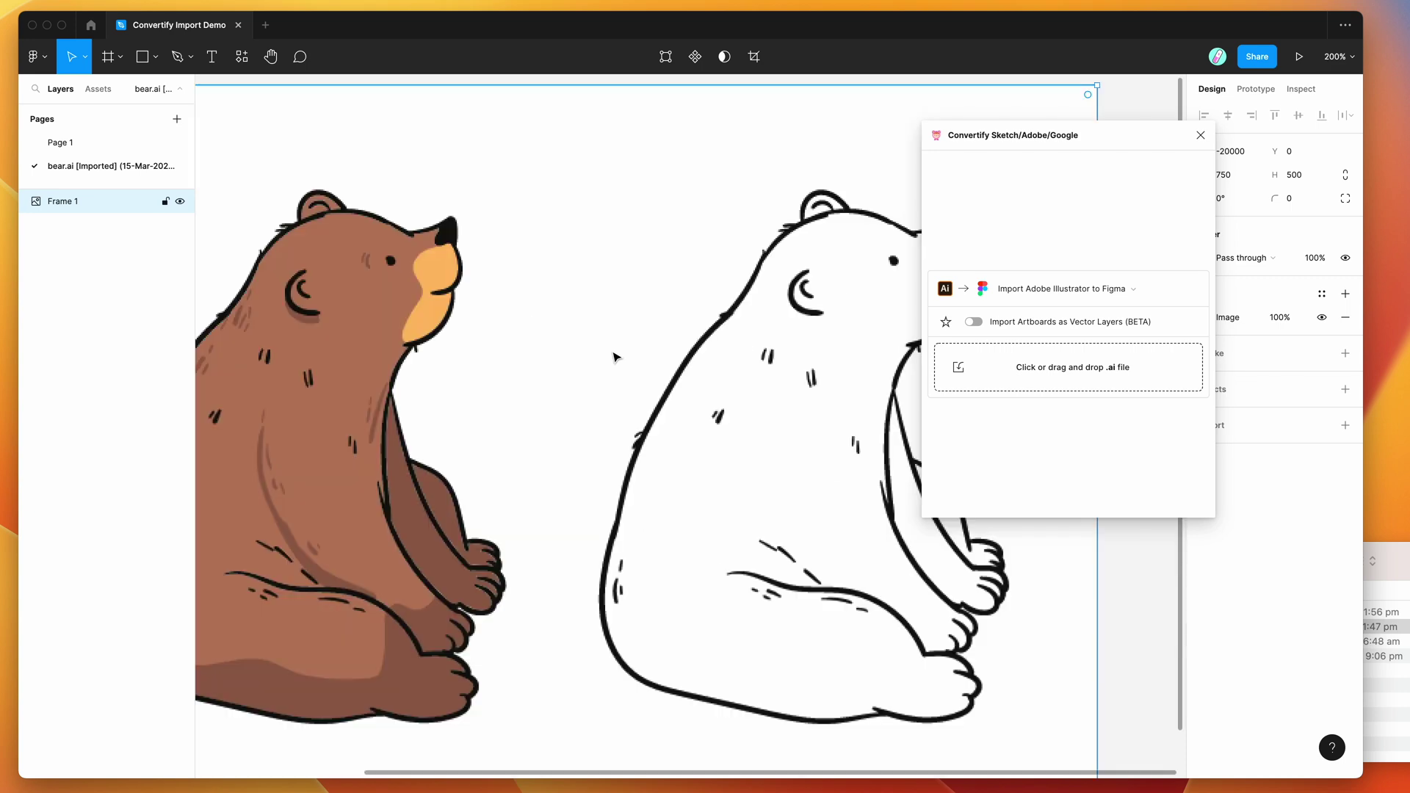
key("ctrl+plus")
key("ctrl+plus")
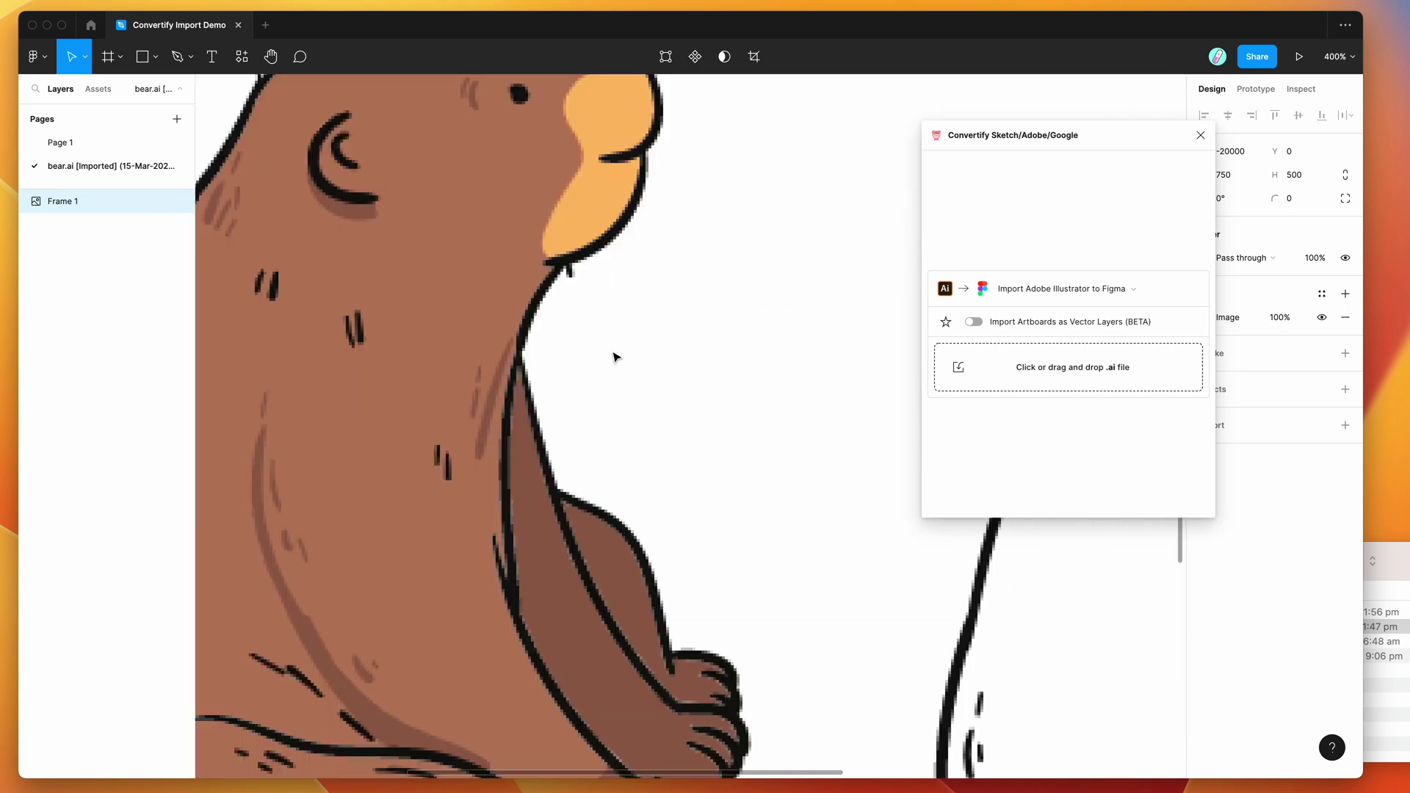
scroll(614, 356, "left", 5)
scroll(614, 356, "up", 3)
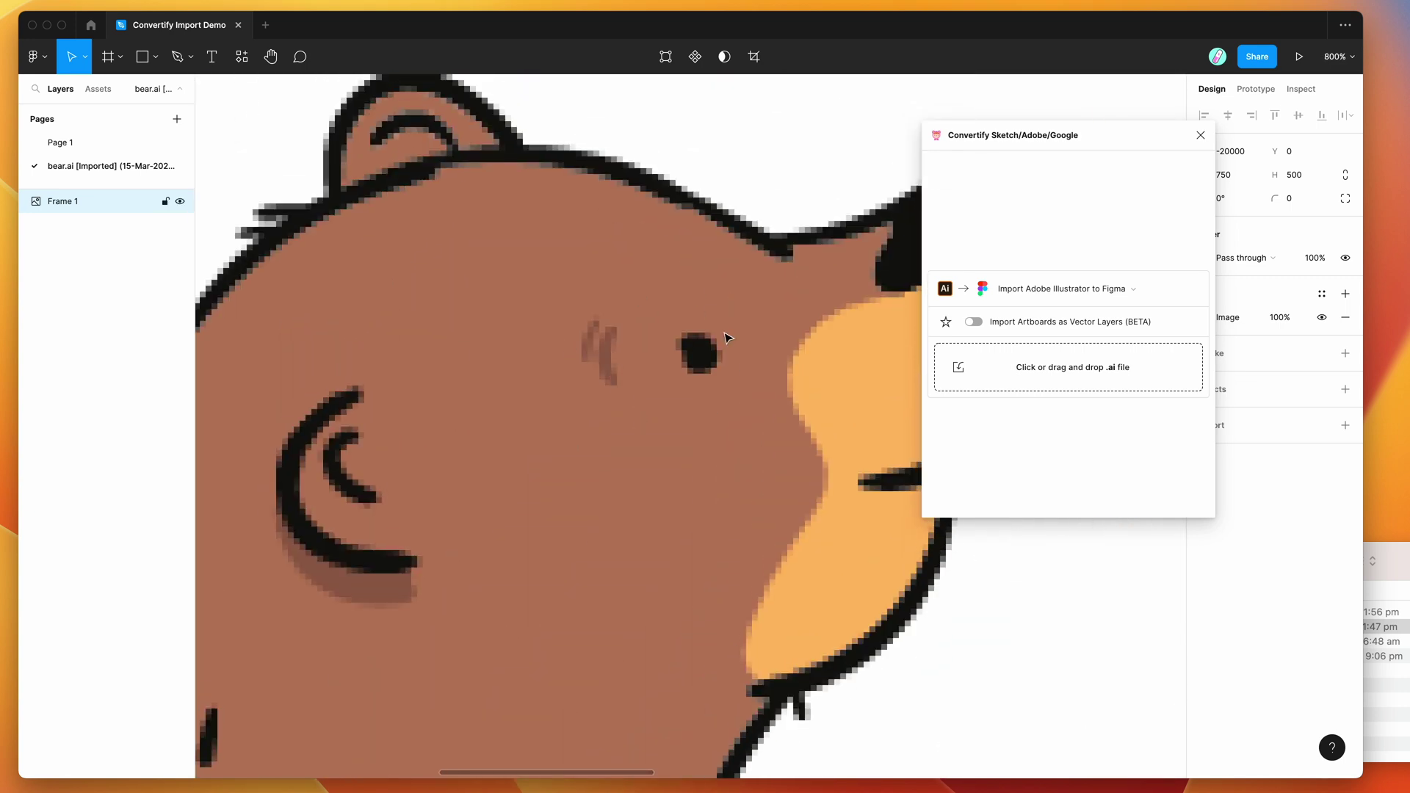
key("shift+0")
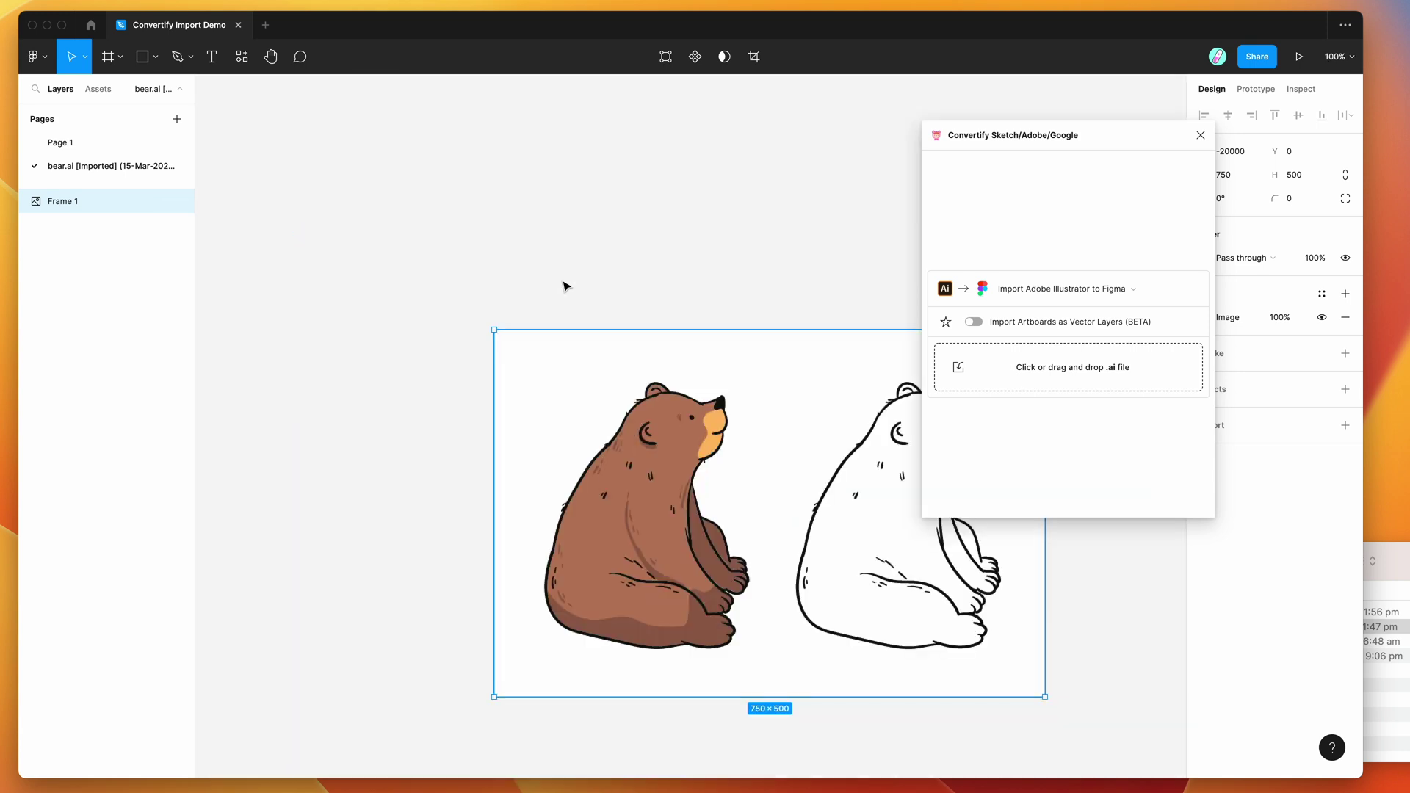
scroll(565, 286, "right", 5)
scroll(576, 453, "down", 2)
scroll(575, 453, "left", 1)
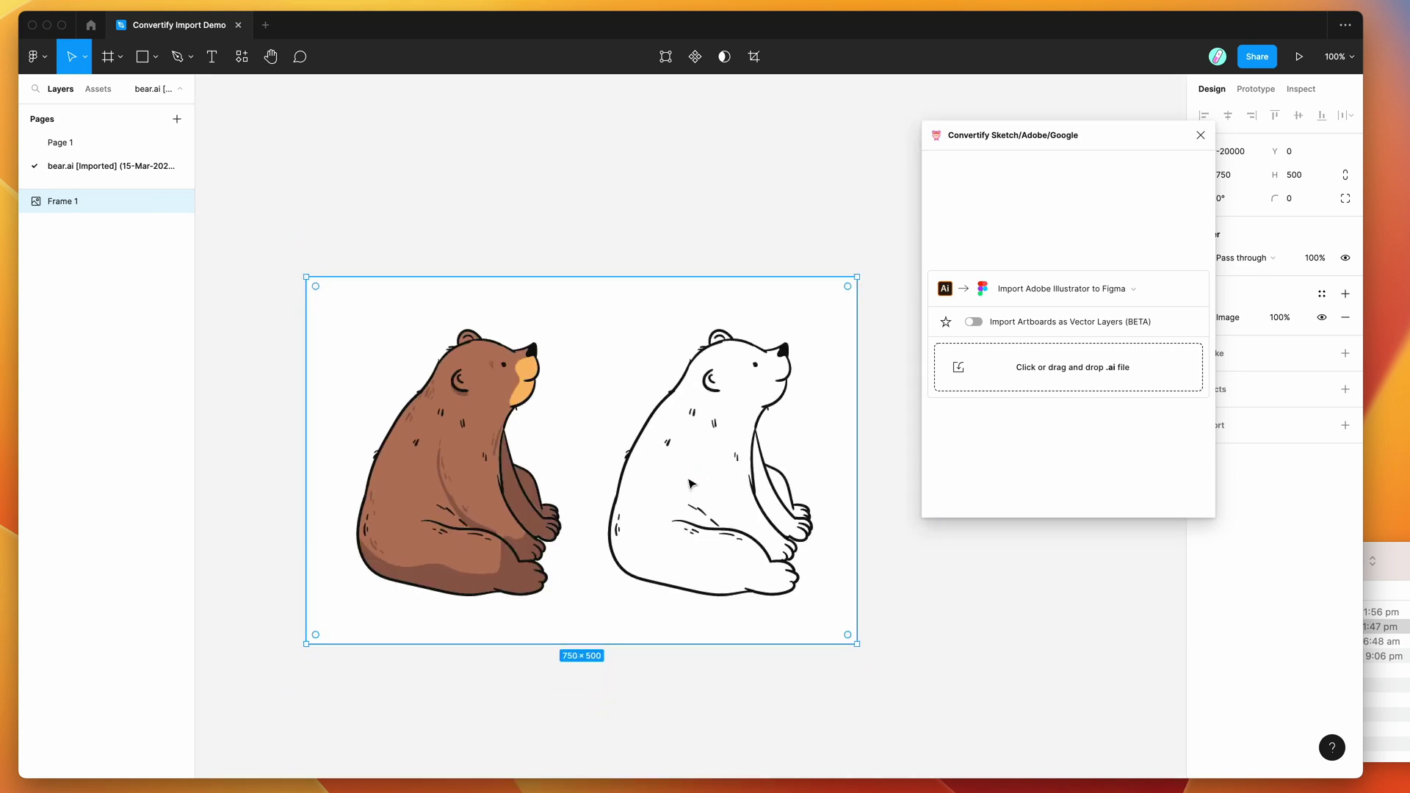
left_click(1390, 566)
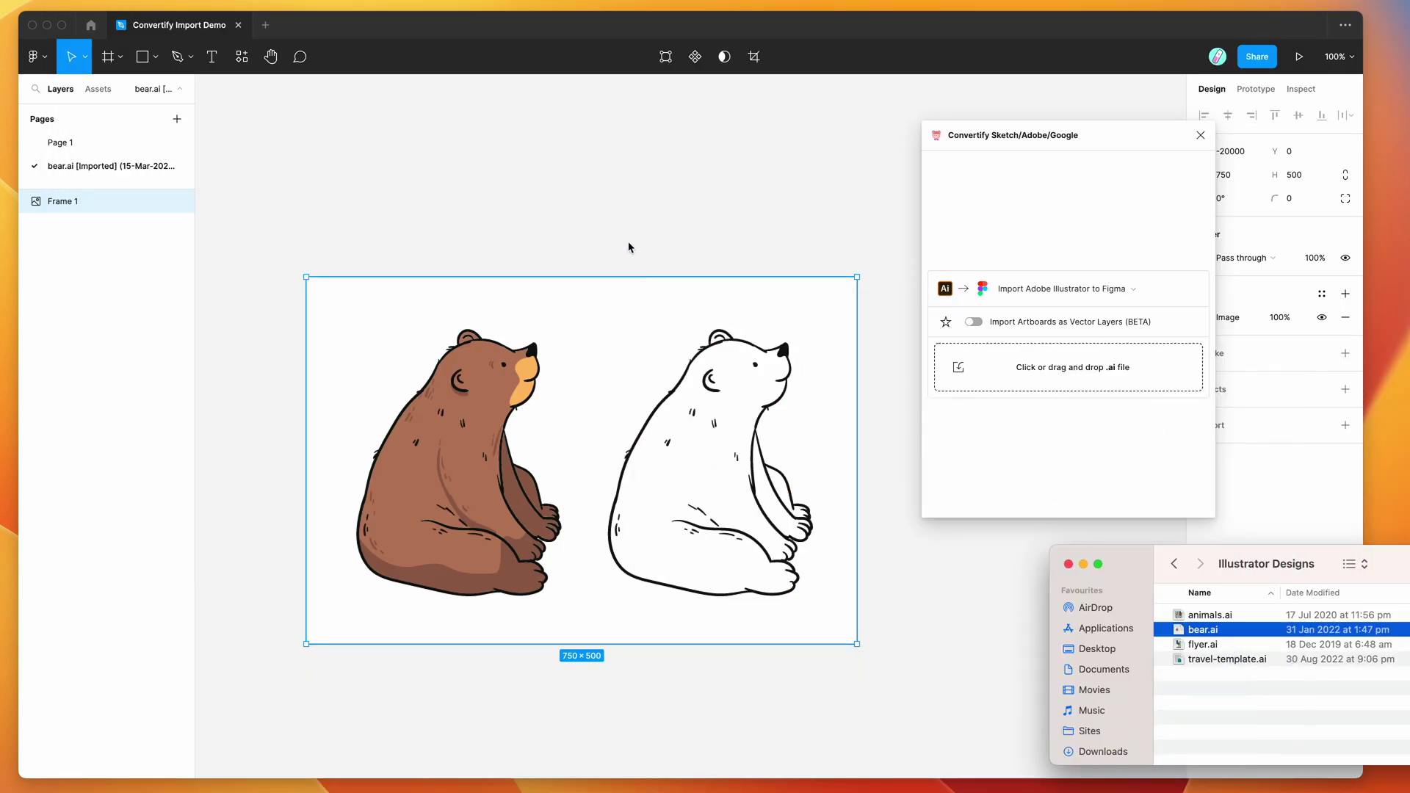
left_click(1034, 207)
Step: Enable Import Artboards as Vector Layers (BETA) and drop bear.ai into Convertify again
left_click_drag(1000, 141, 960, 177)
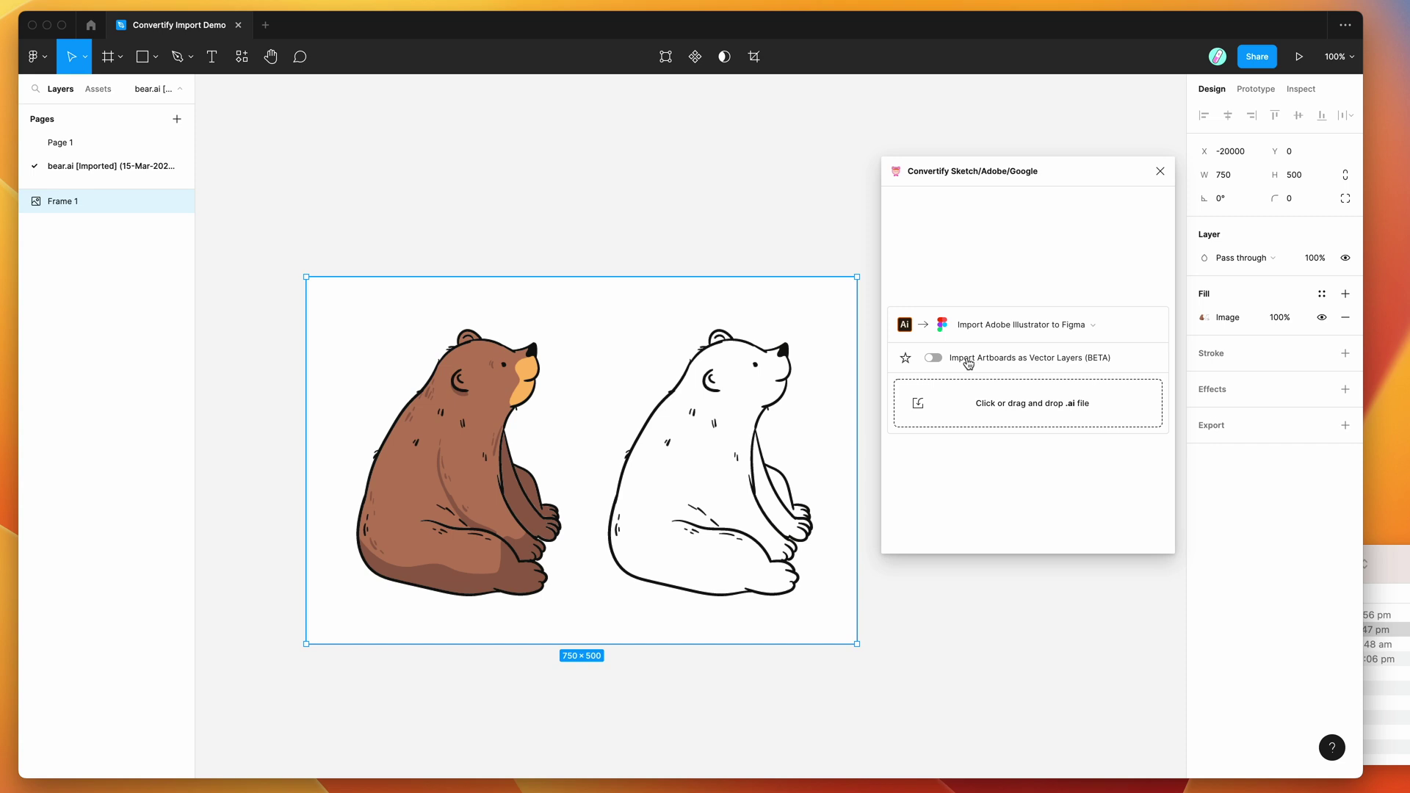
left_click(961, 362)
left_click_drag(1400, 566, 1409, 559)
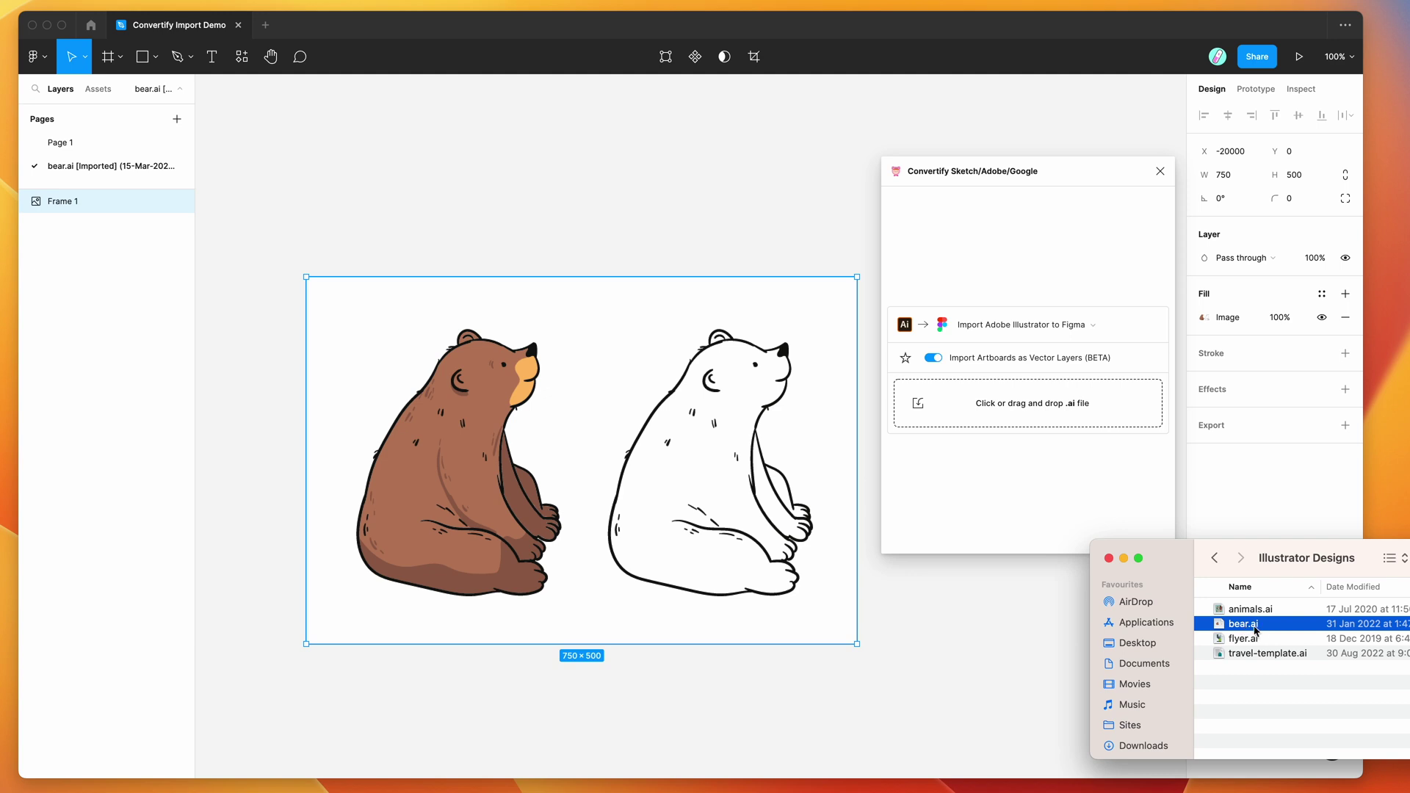
left_click_drag(1253, 629, 969, 413)
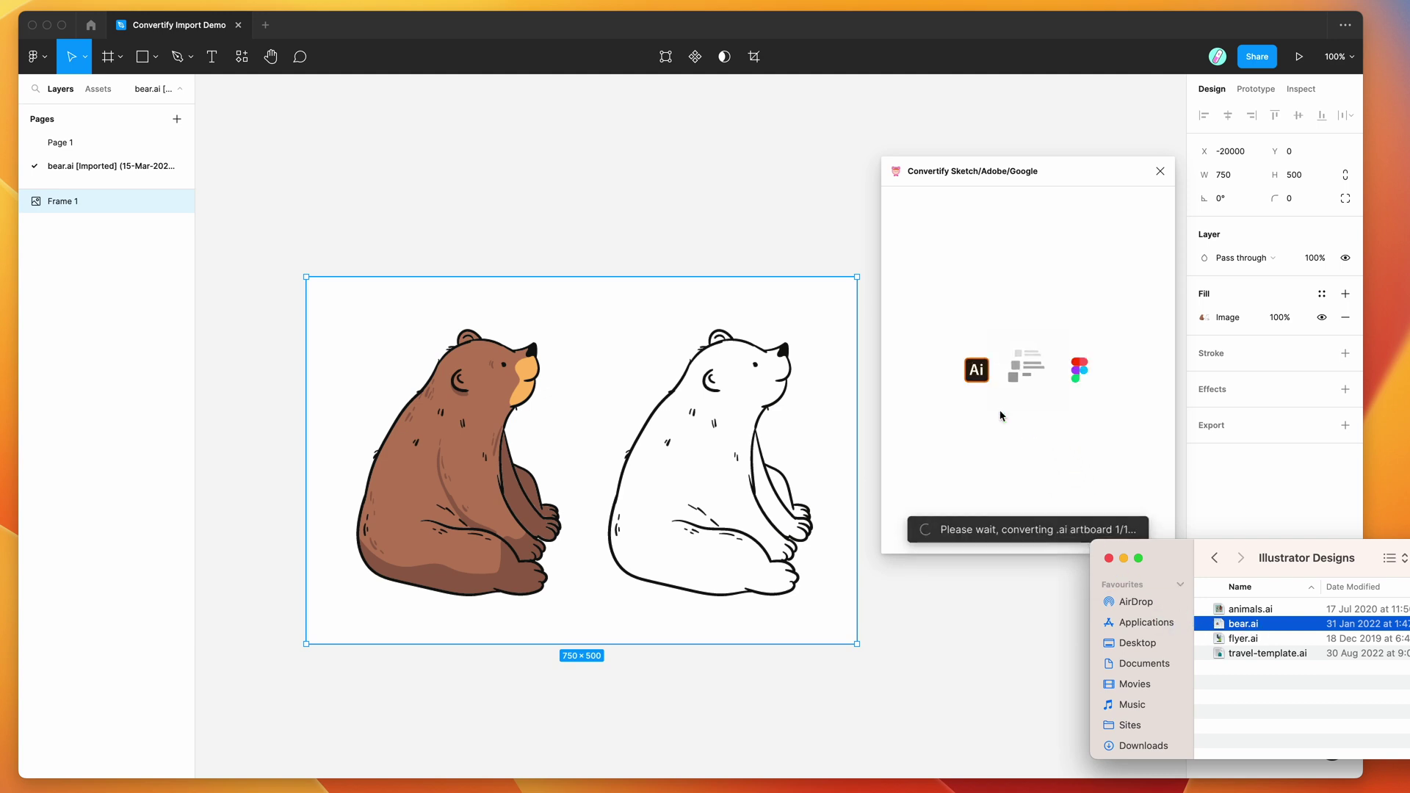
left_click(584, 381)
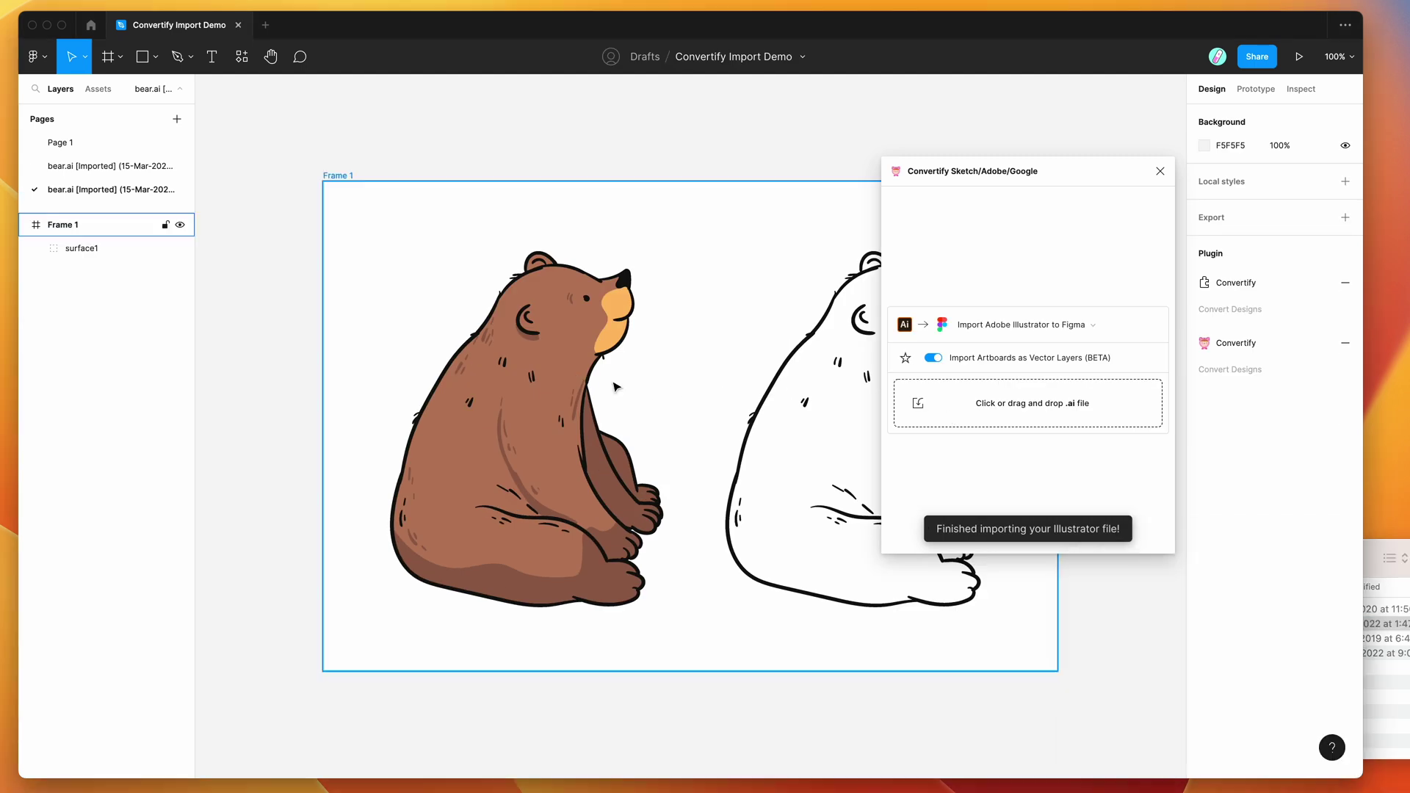
left_click(58, 251)
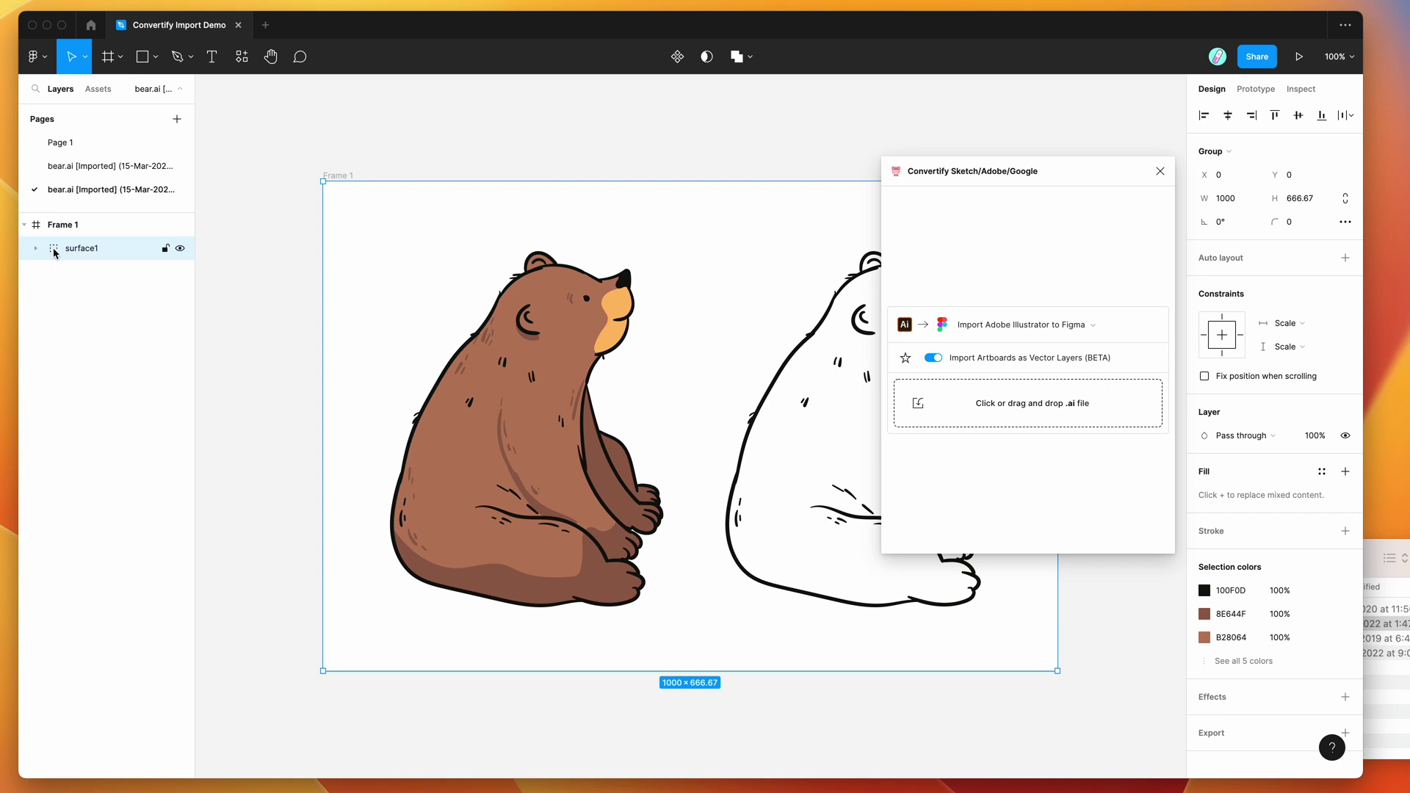
left_click(36, 251)
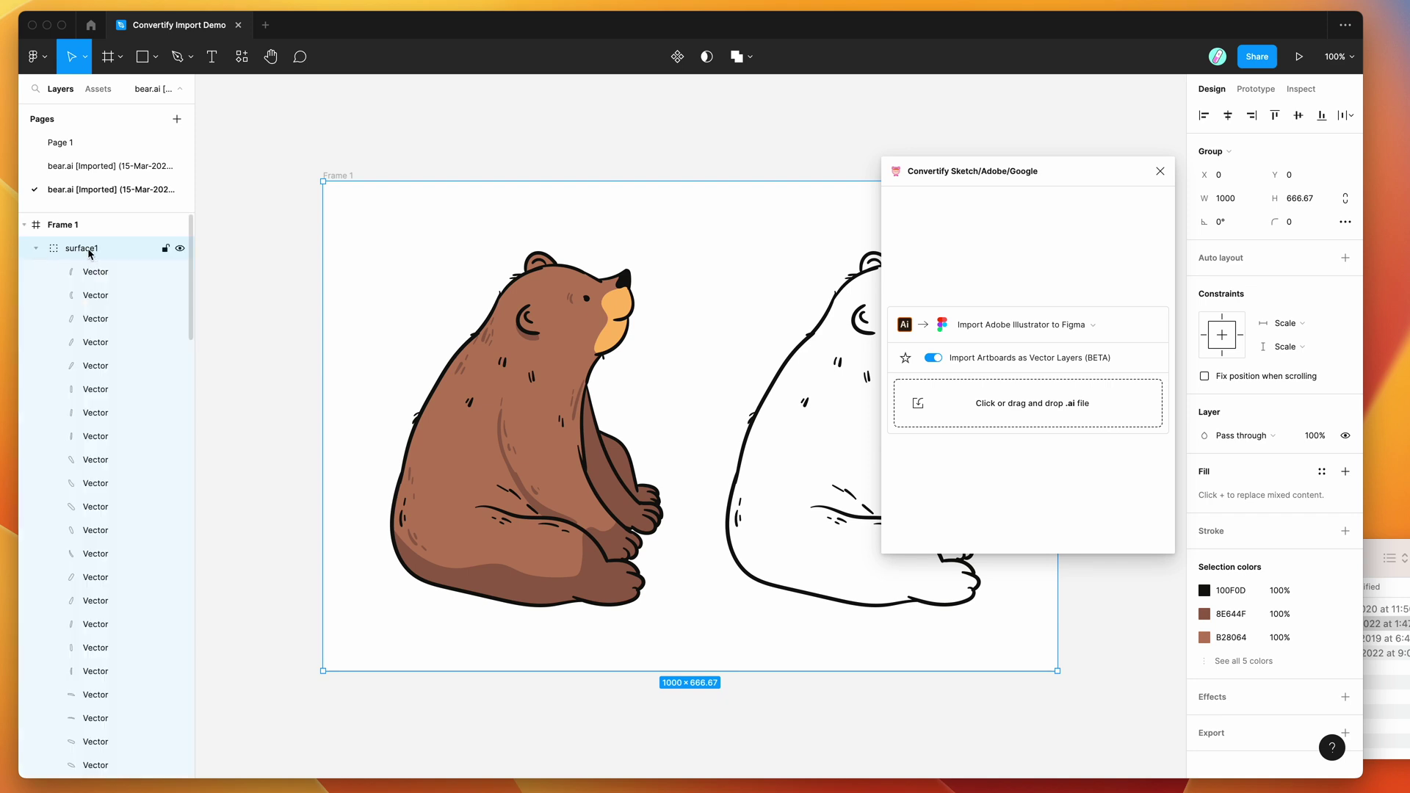
left_click(99, 413)
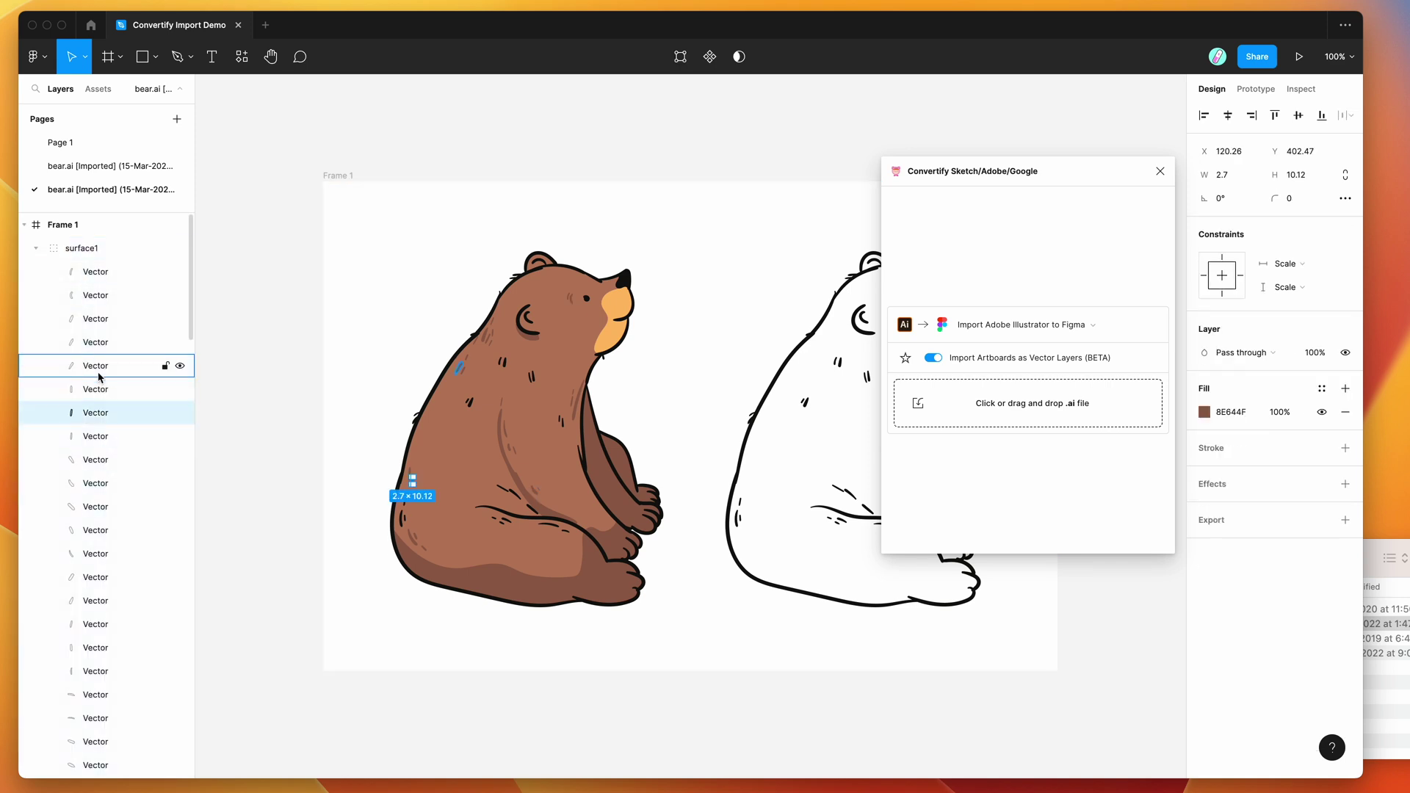
left_click(429, 349)
scroll(430, 350, "up", 10)
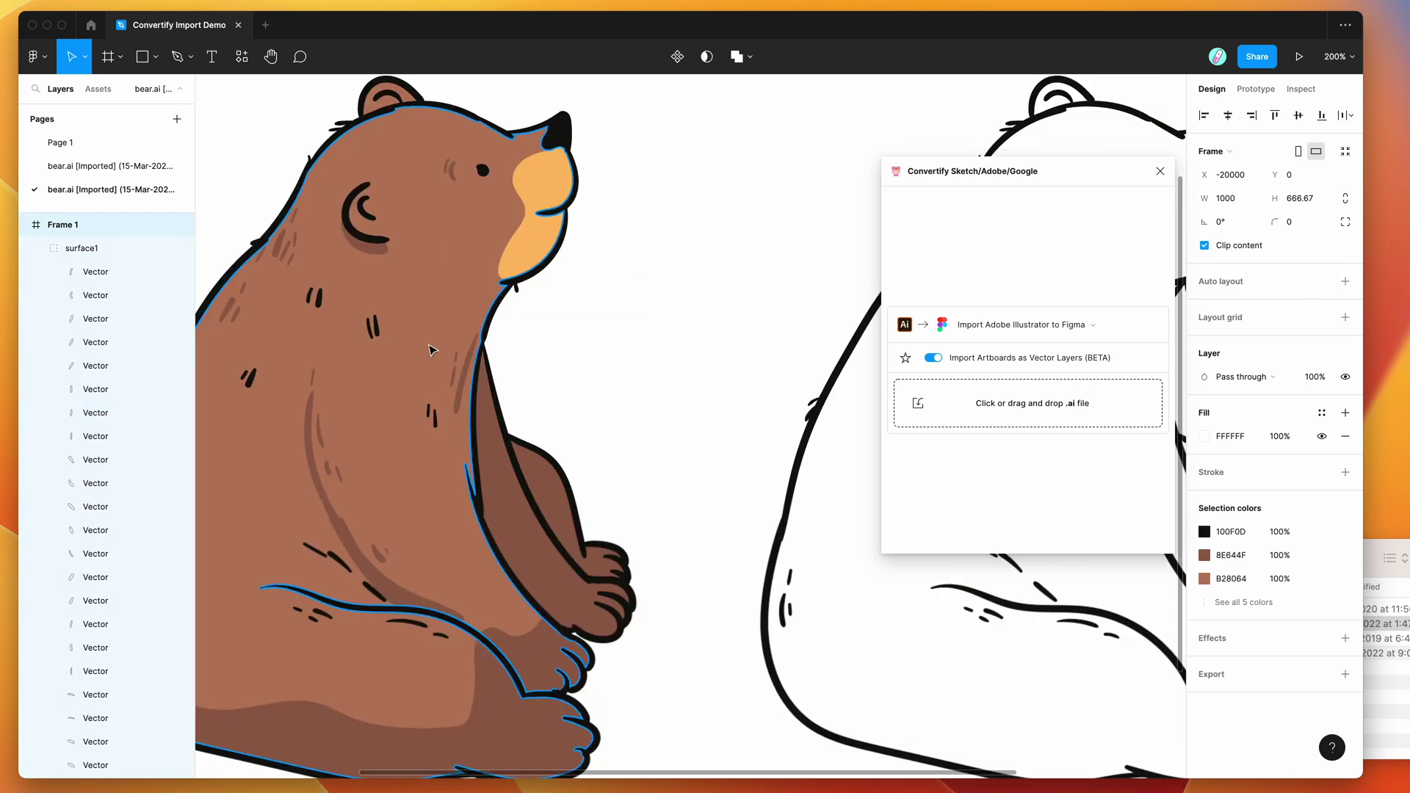
scroll(429, 350, "left", 5)
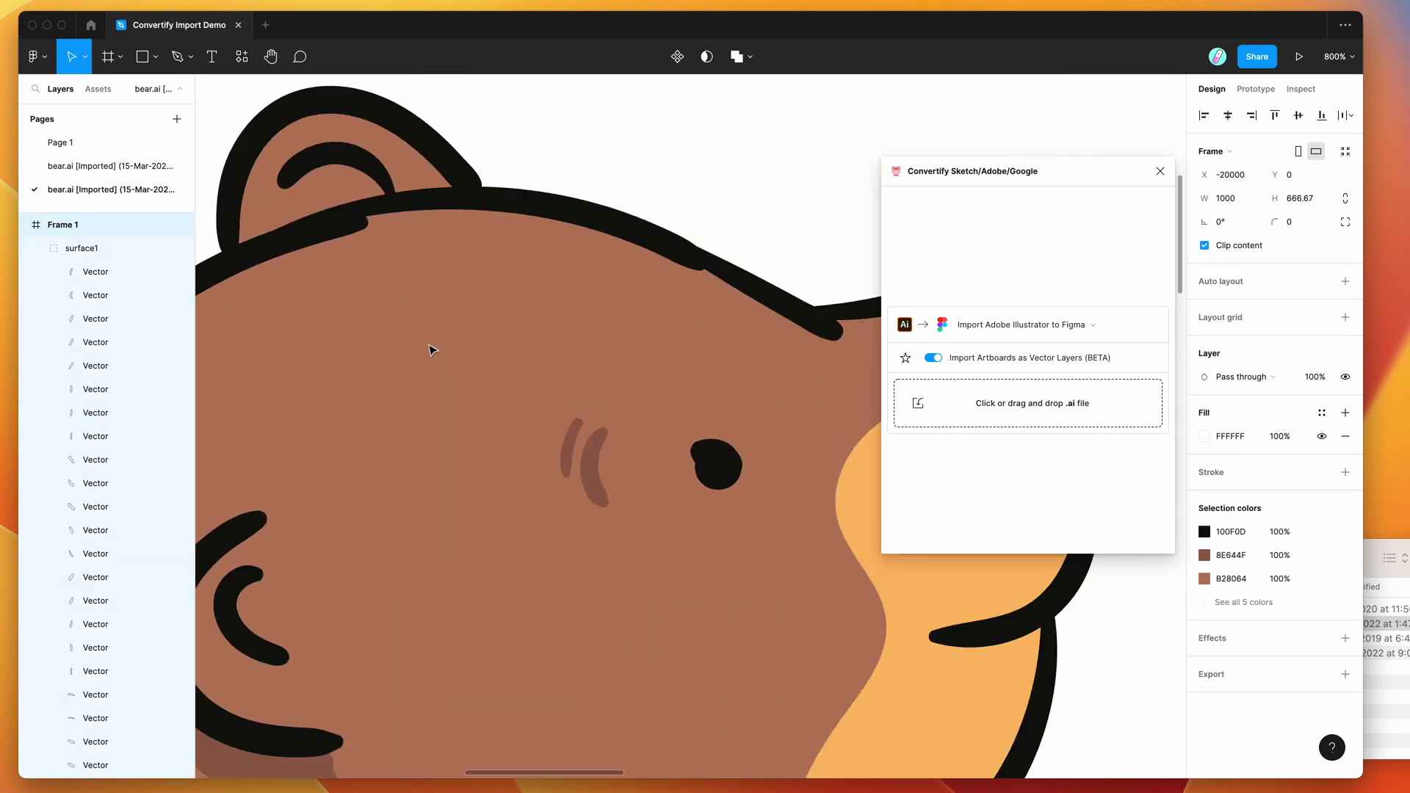
scroll(429, 350, "right", 3)
scroll(429, 350, "up", 3)
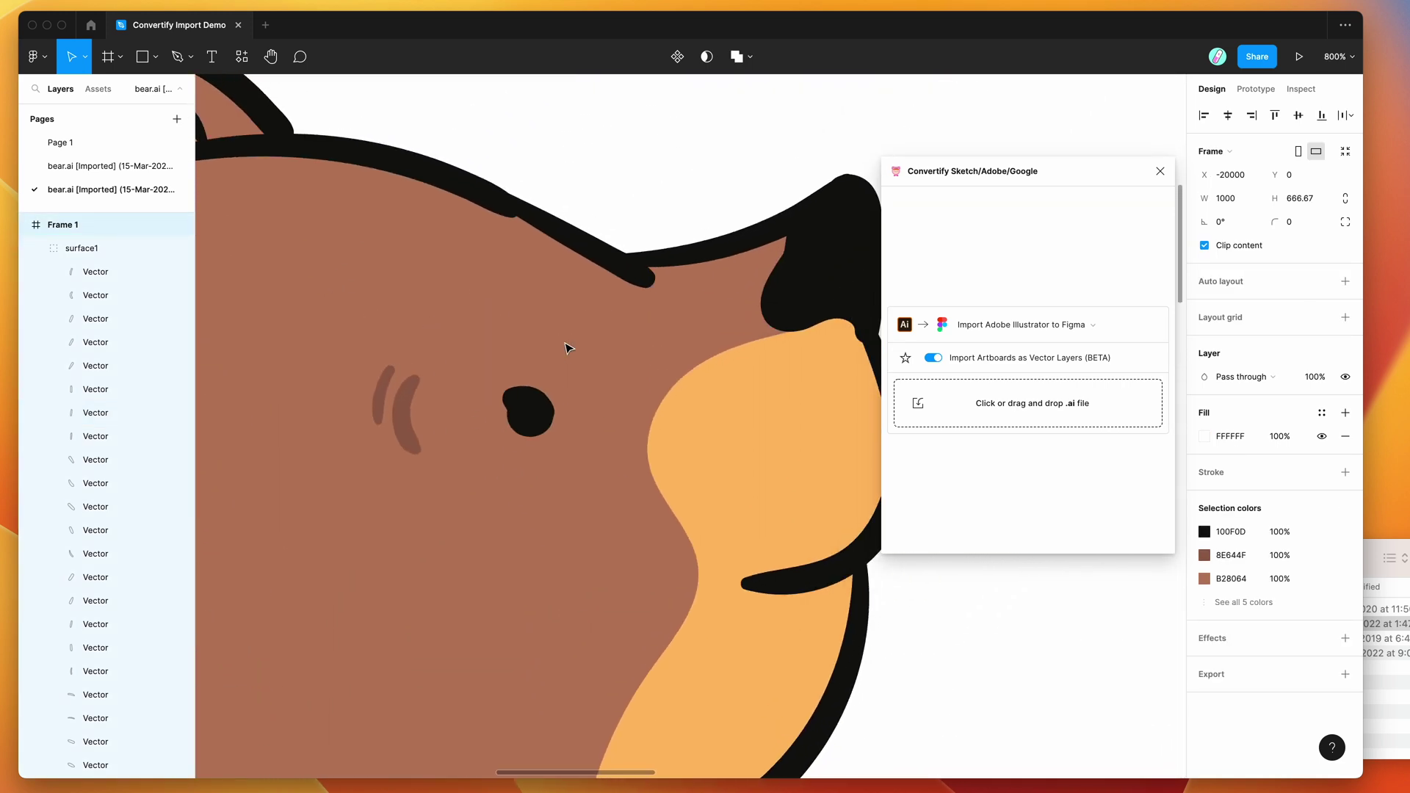
scroll(413, 356, "down", 1)
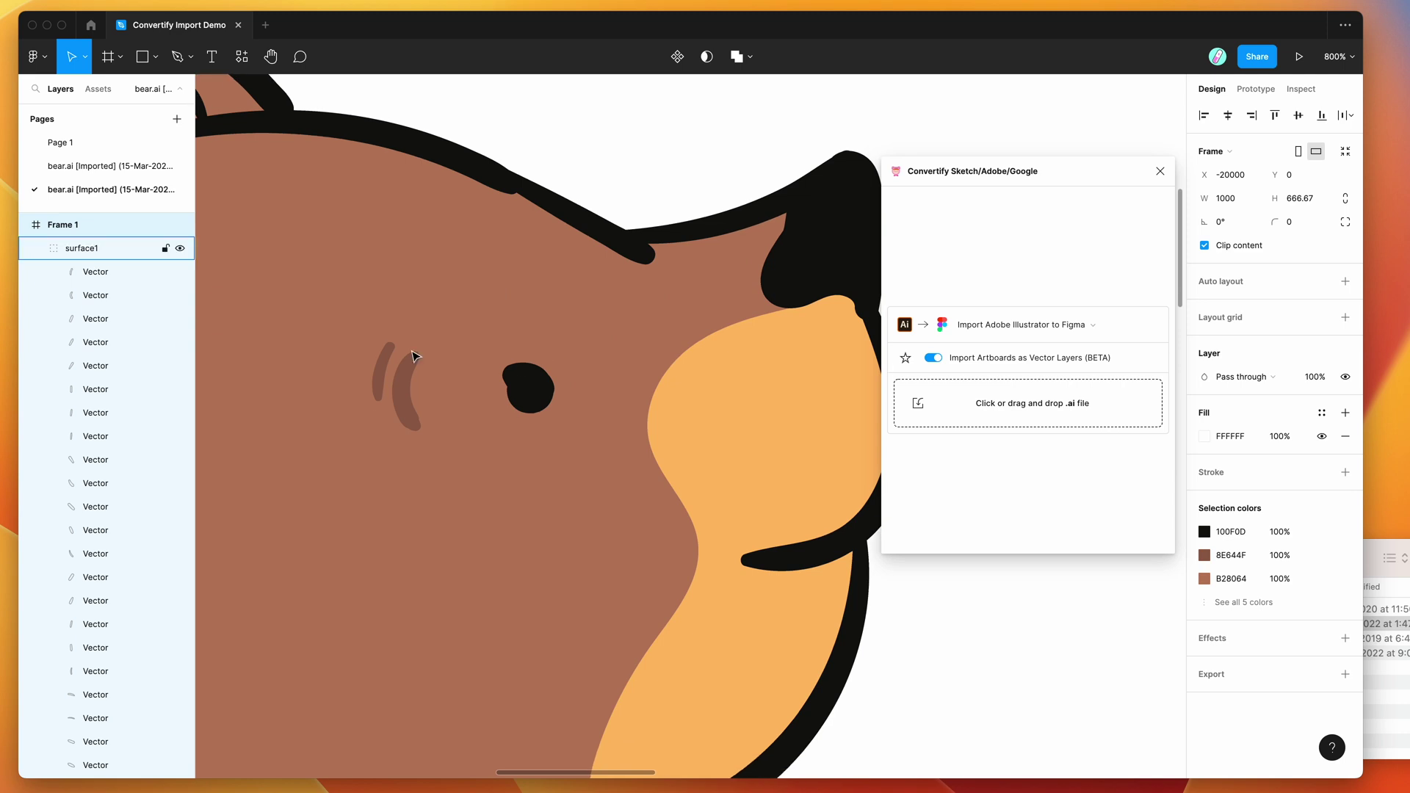
left_click(86, 167)
scroll(501, 408, "up", 10)
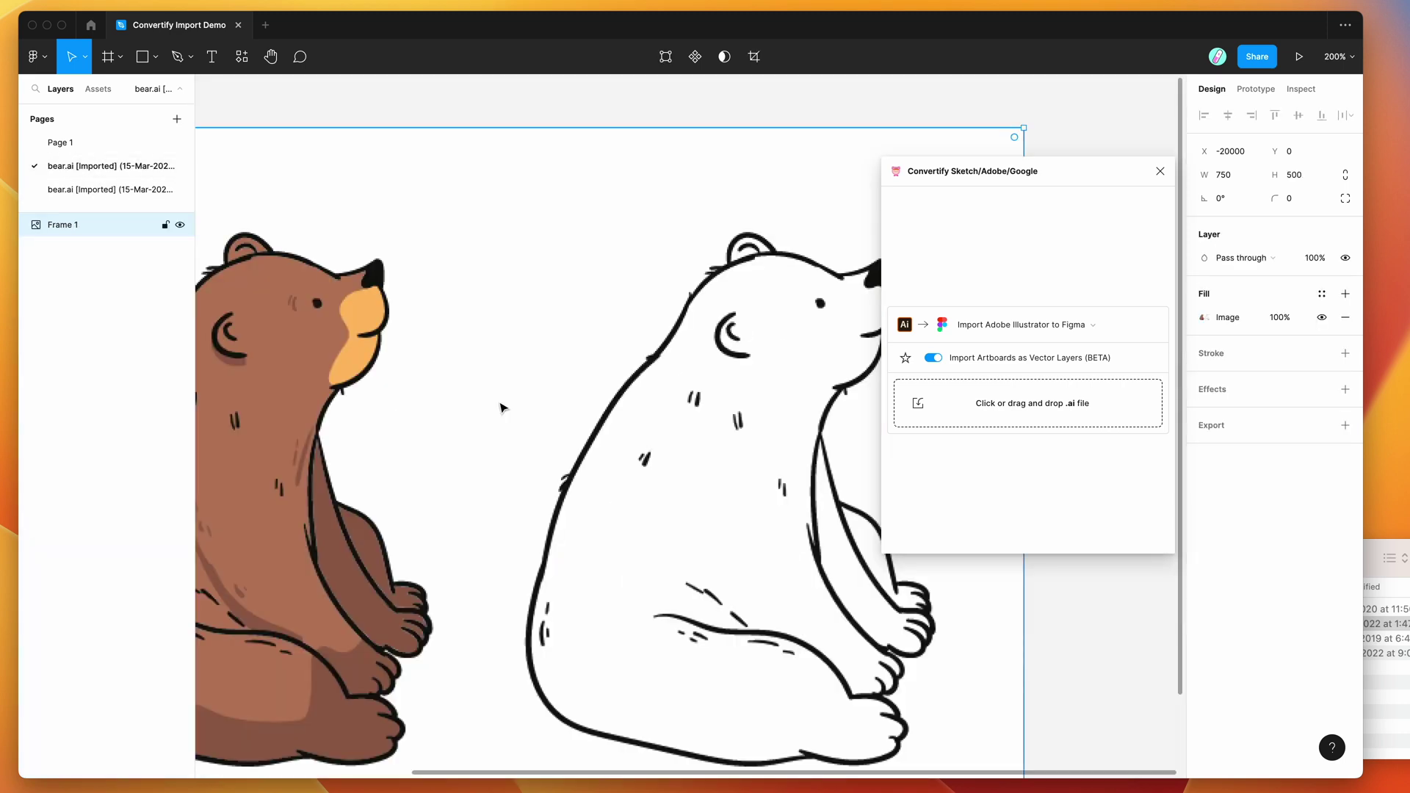
scroll(501, 407, "left", 10)
scroll(500, 407, "up", 5)
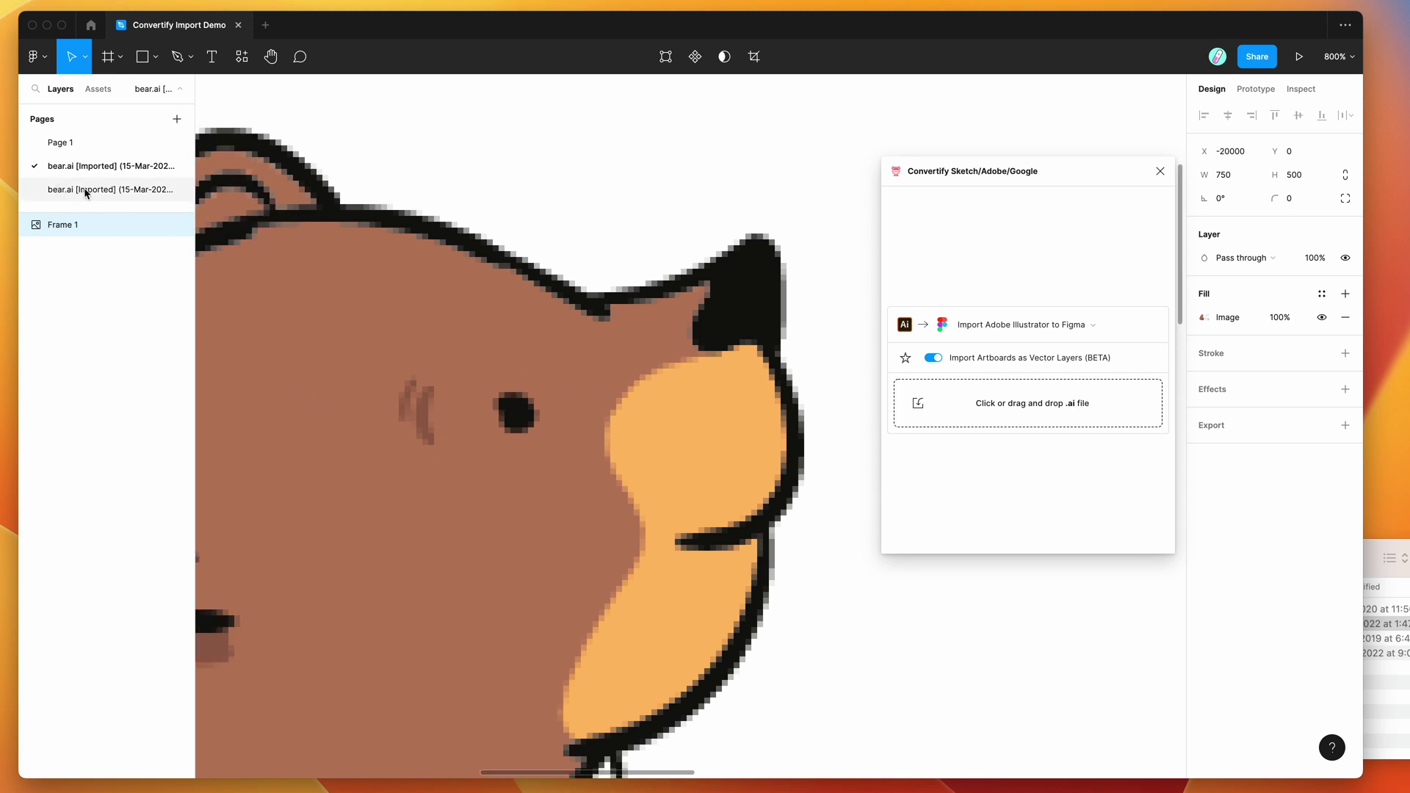
left_click(85, 192)
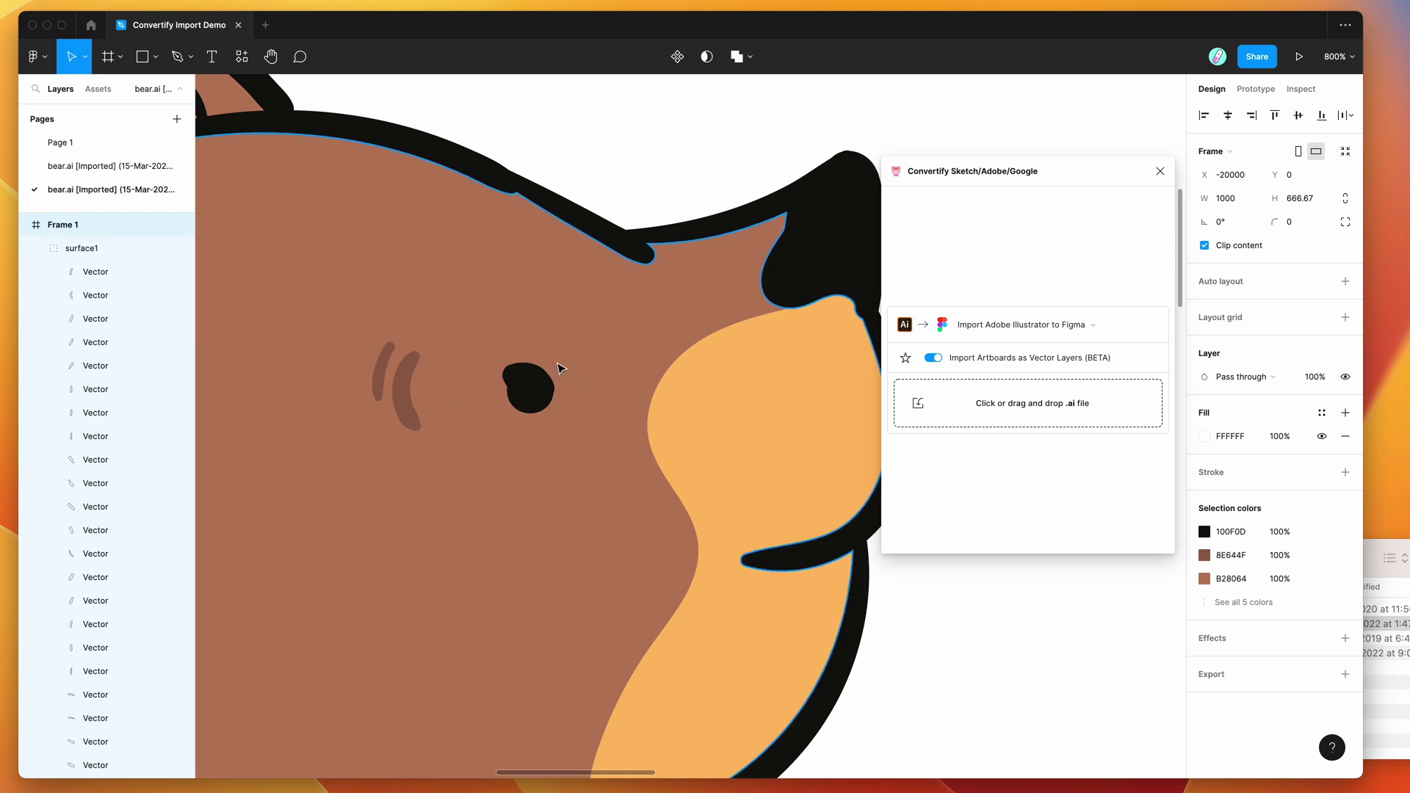
key("minus")
key("minus")
left_click(592, 403)
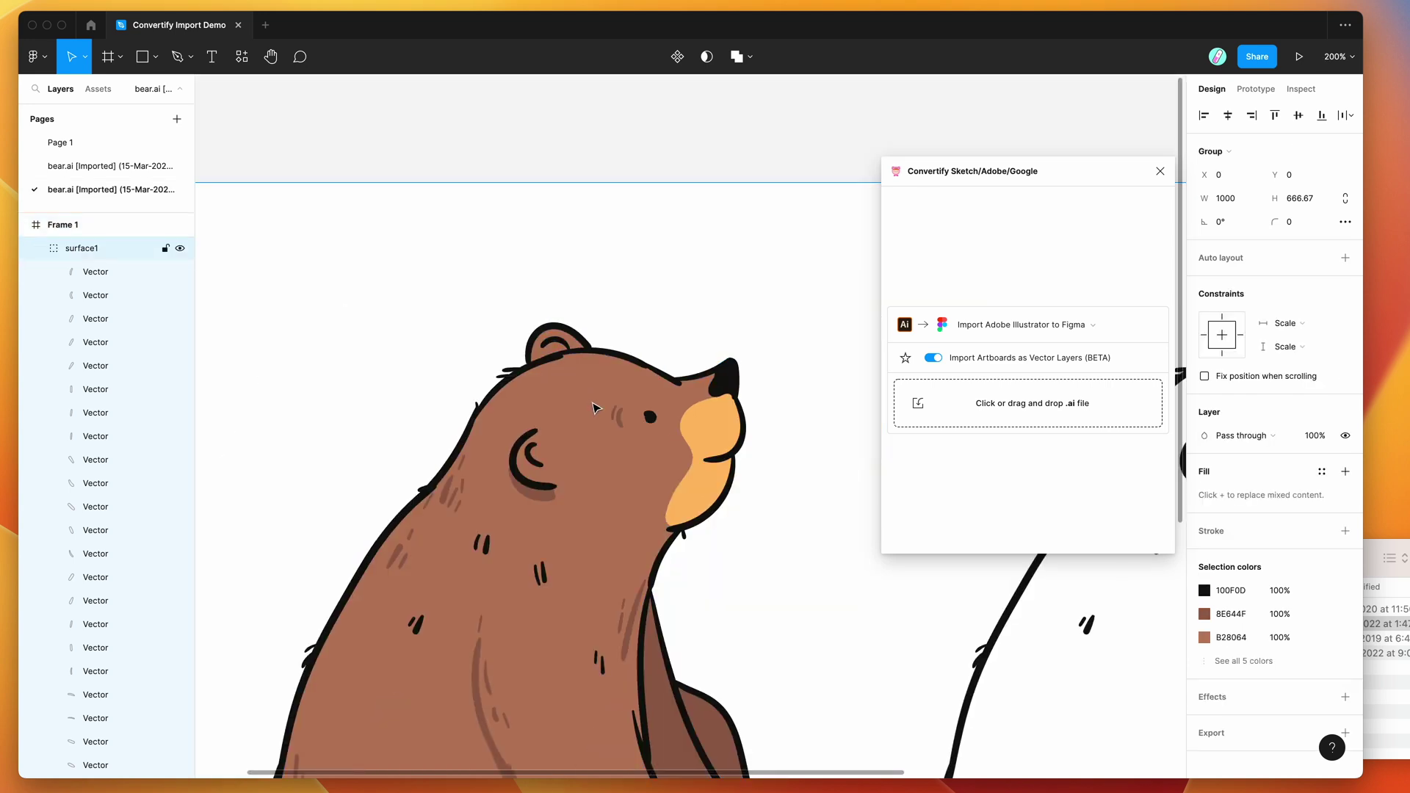
scroll(591, 403, "down", 5)
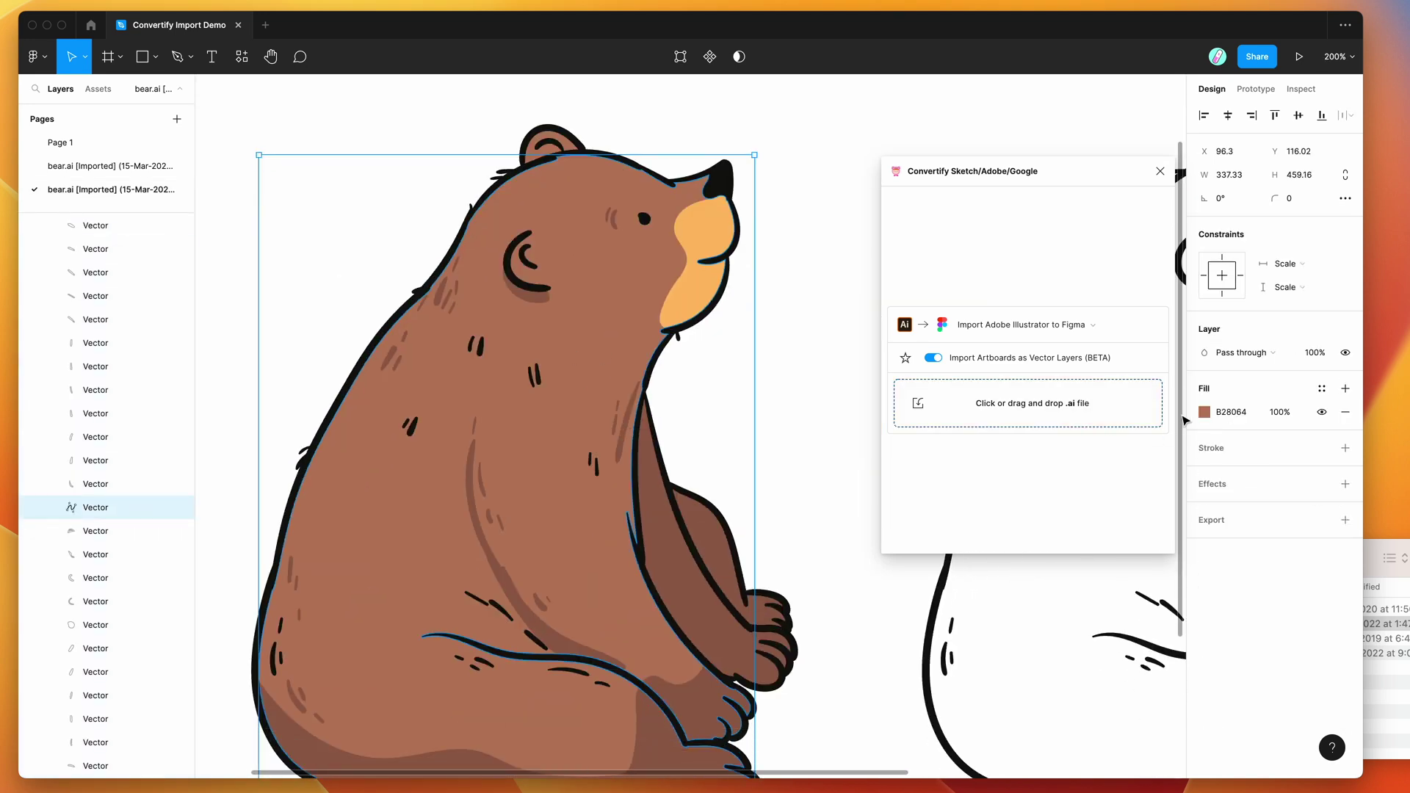
left_click(844, 236)
Step: Change the Selection colors 8E644F to purple 854F8E and B28064 to lighter purple A45BB0
left_click(1204, 555)
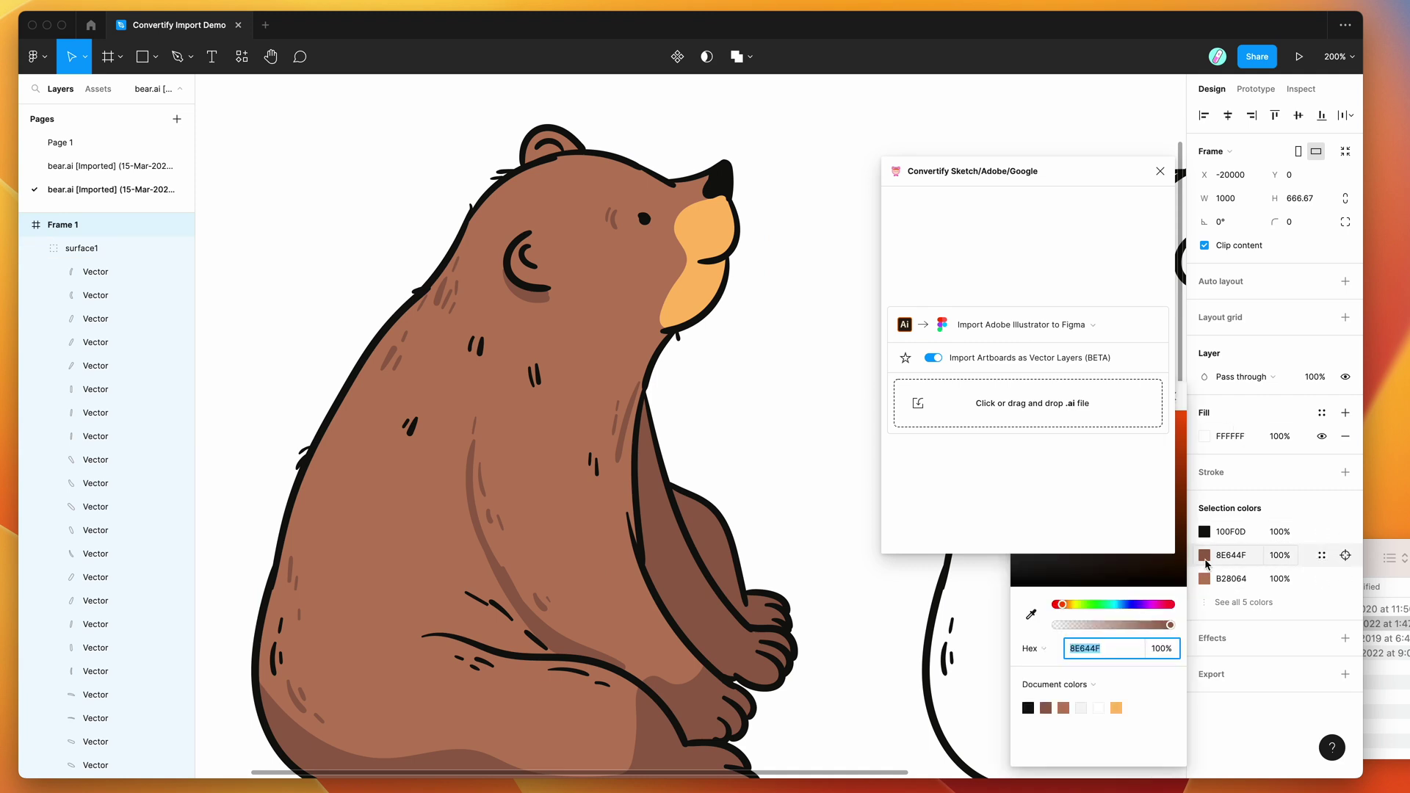
left_click_drag(1105, 180, 1013, 144)
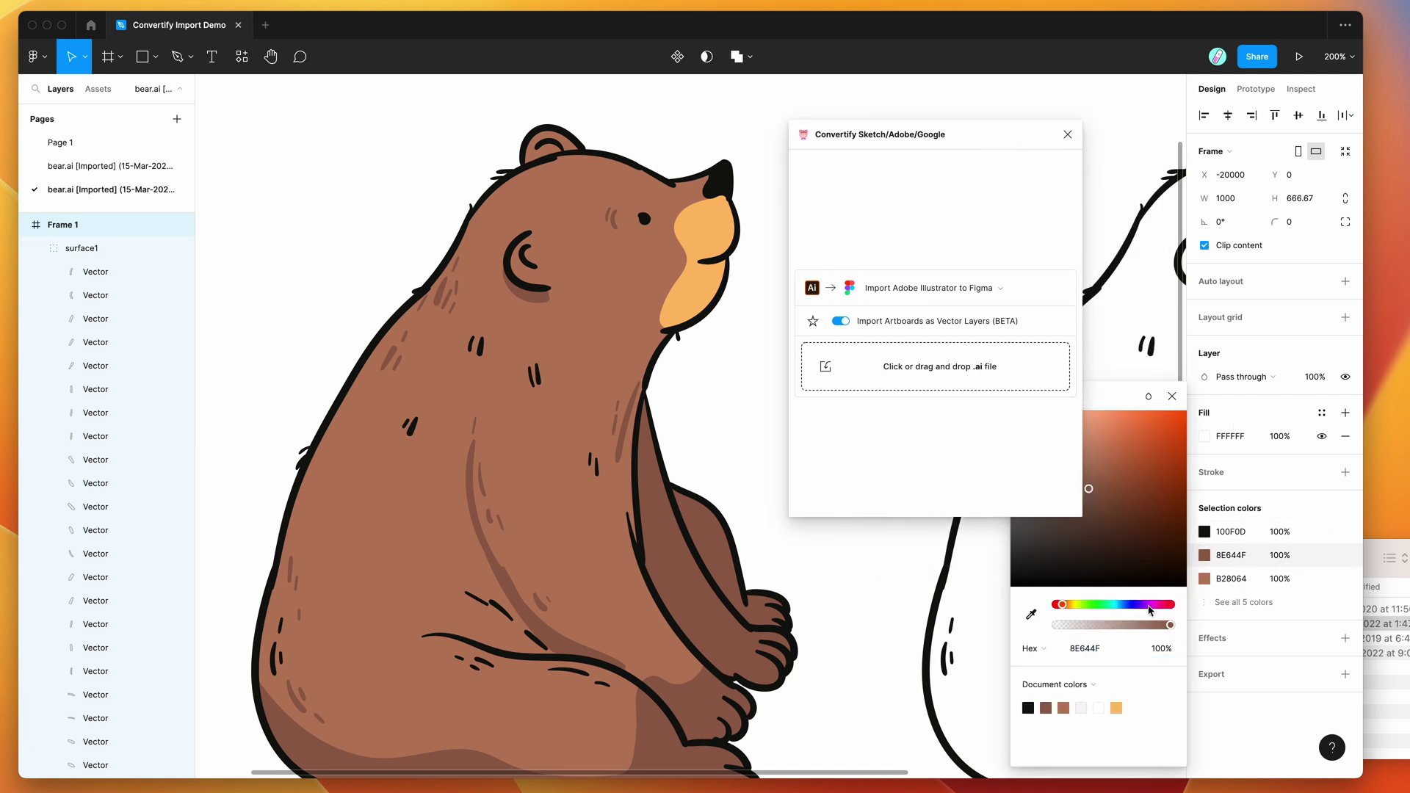
left_click_drag(1148, 605, 1150, 608)
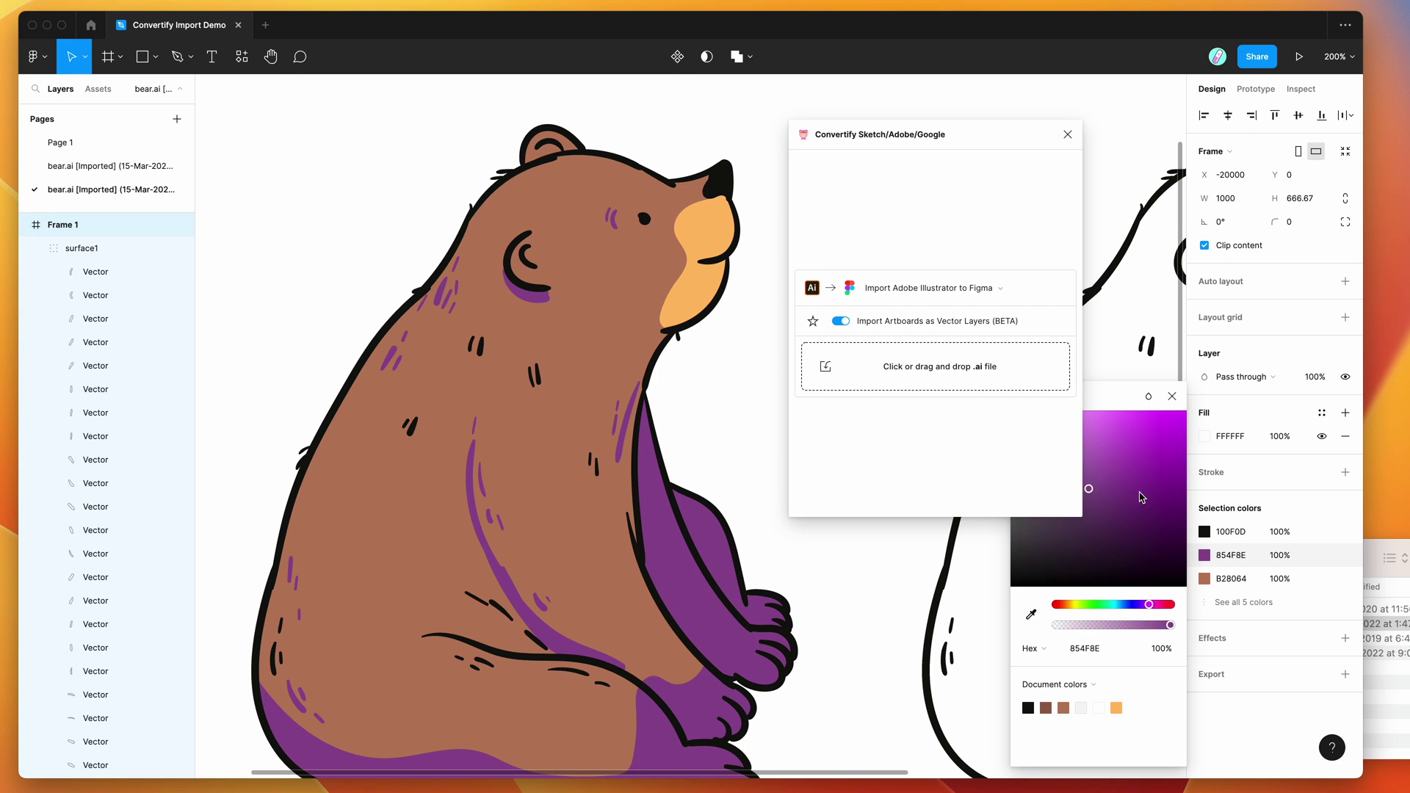
left_click(764, 403)
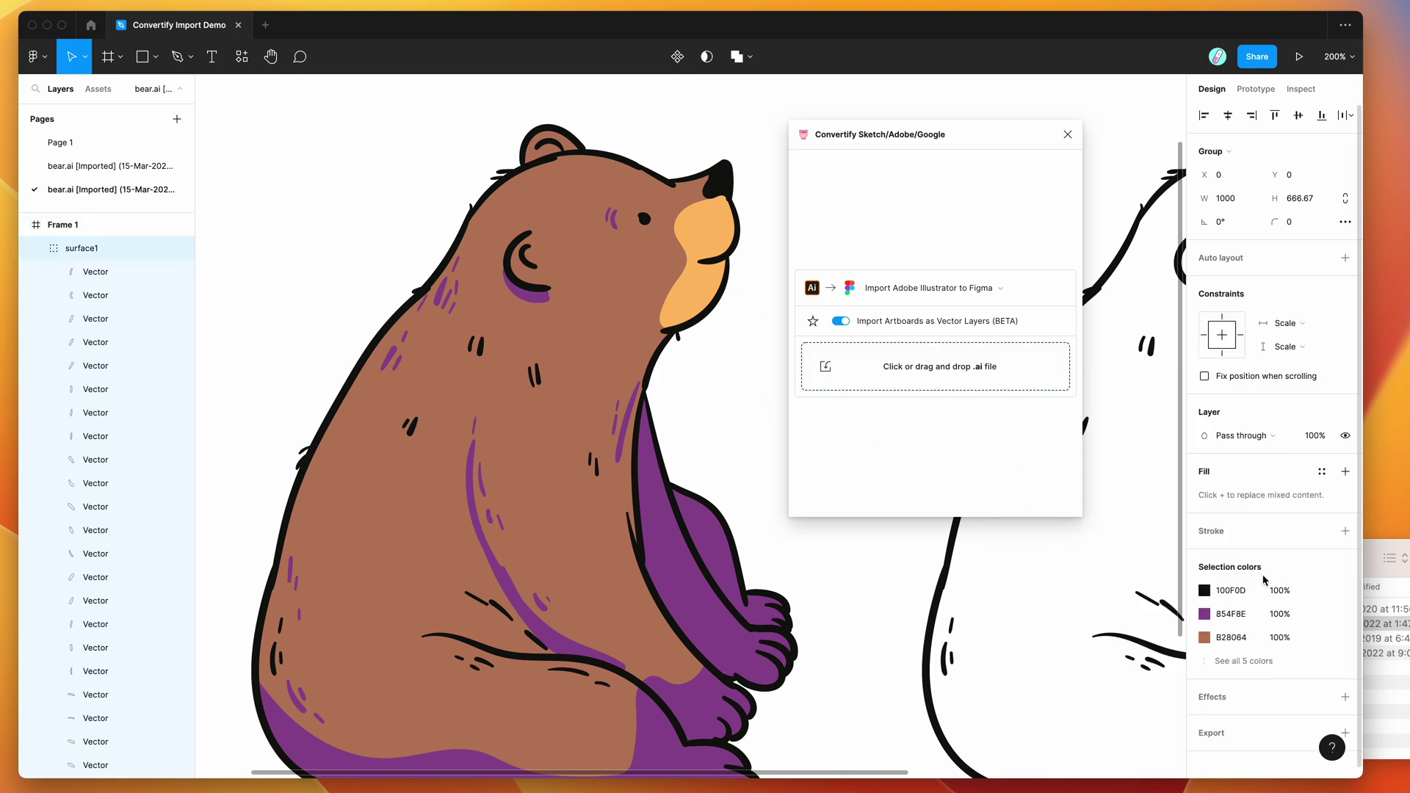
left_click(1204, 637)
left_click(1030, 614)
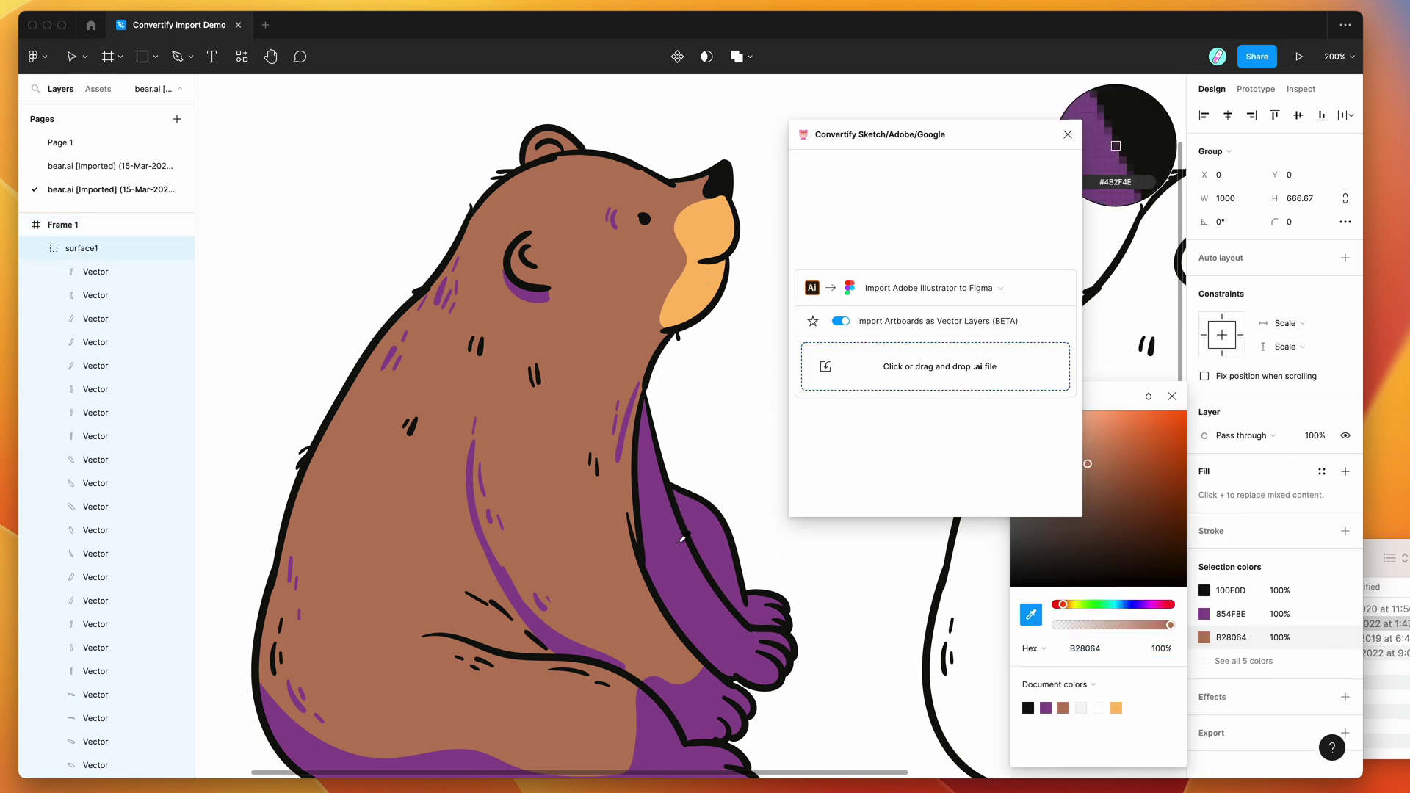
left_click(724, 556)
left_click_drag(1102, 494, 1096, 470)
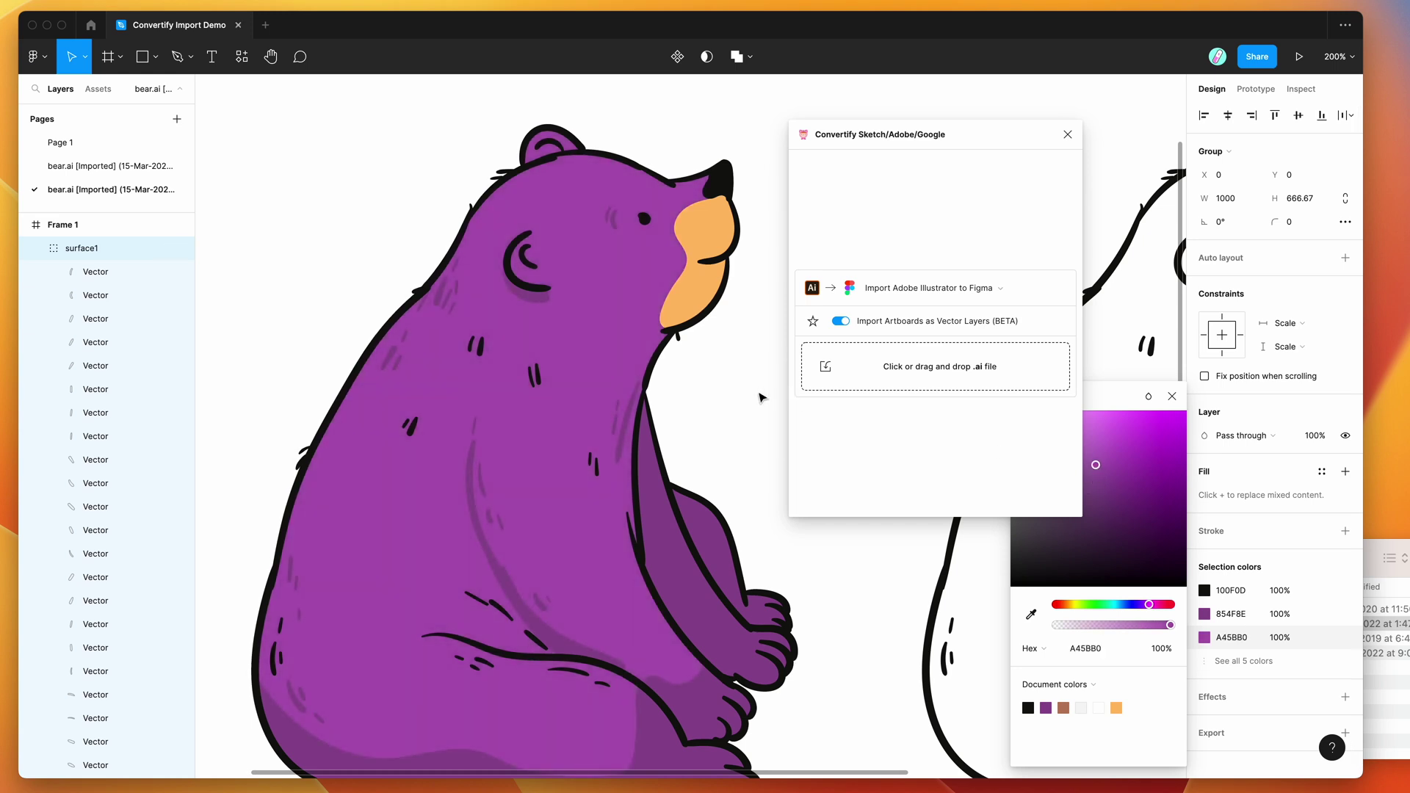
key("shift+0")
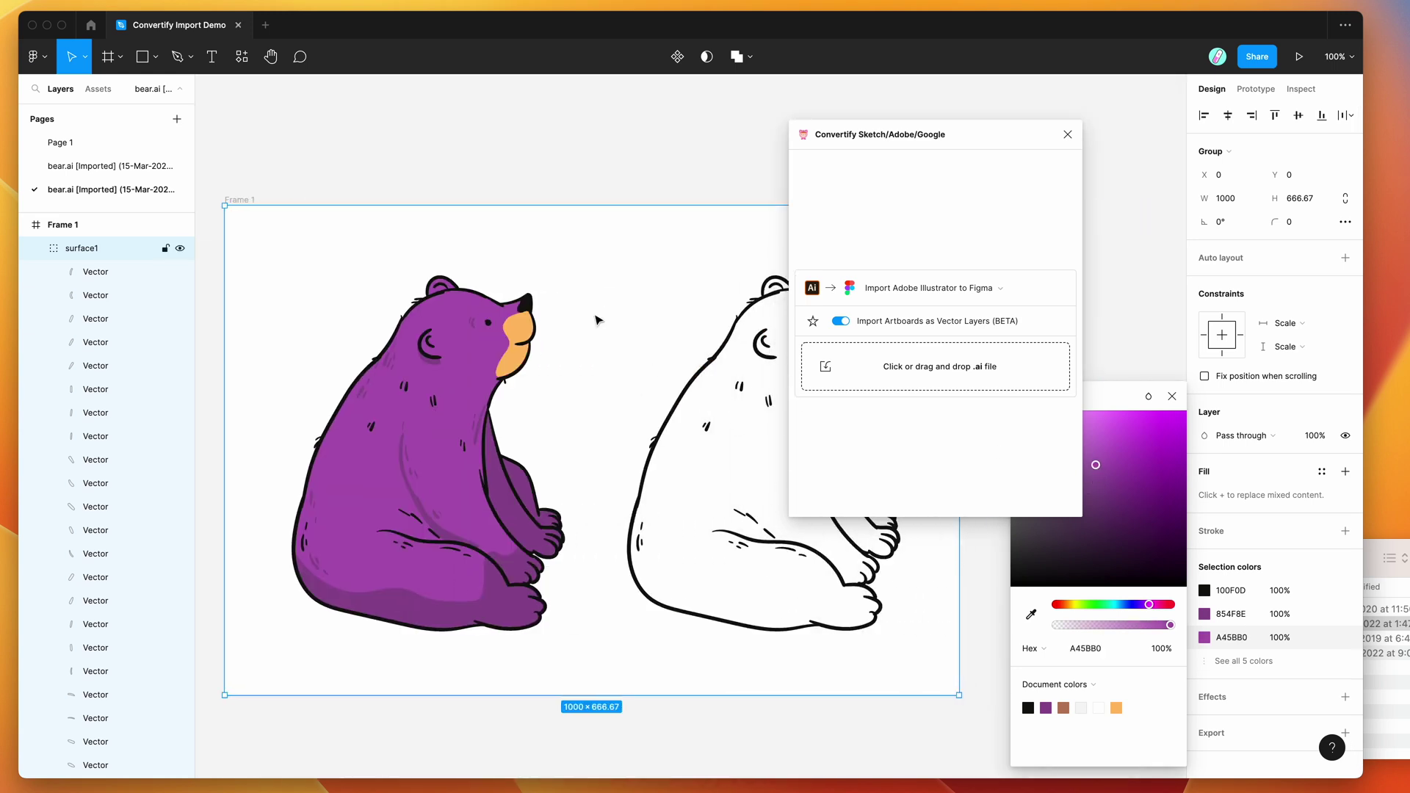
Step: Hide the white background vector layer behind the bear artwork
scroll(596, 321, "right", 3)
double_click(595, 285)
scroll(592, 279, "left", 2)
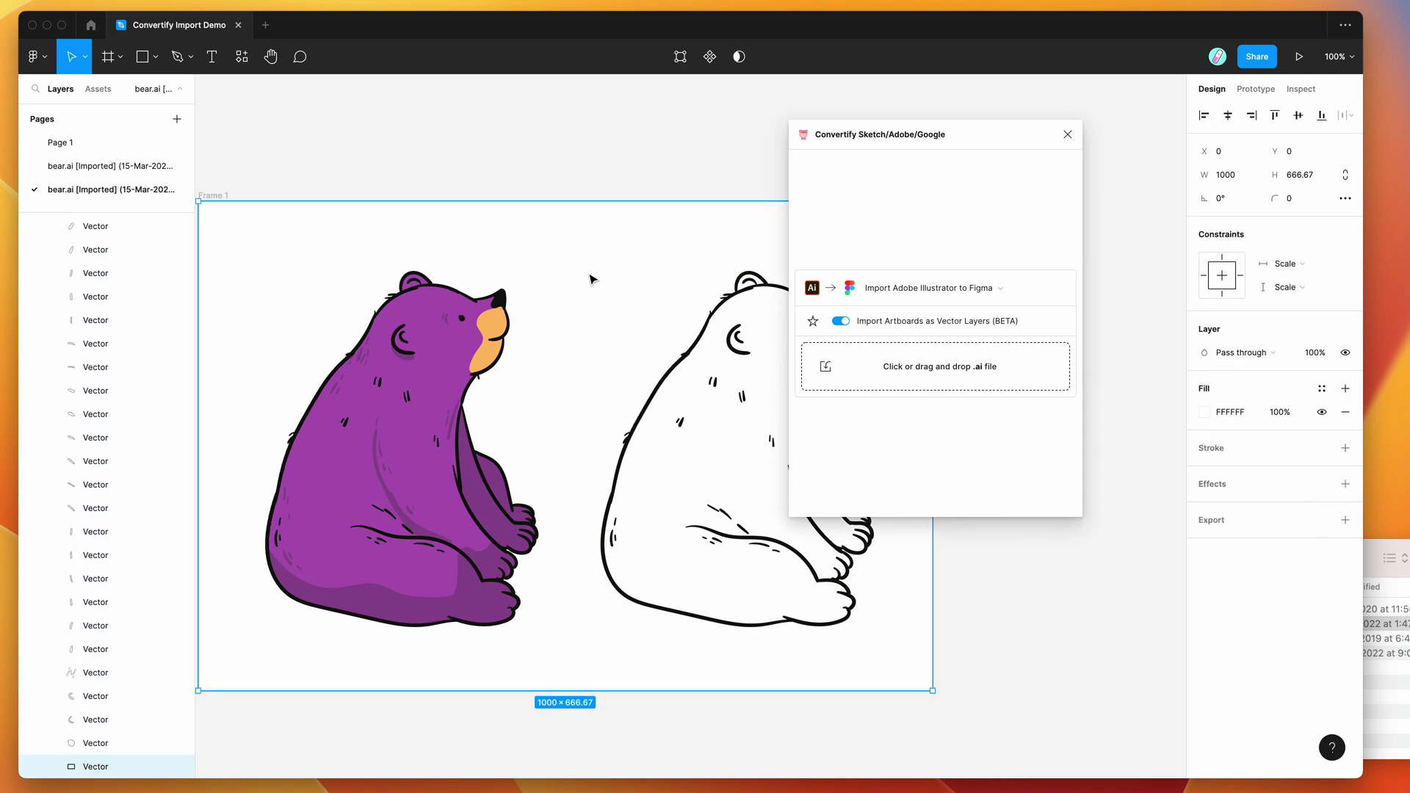
left_click(181, 767)
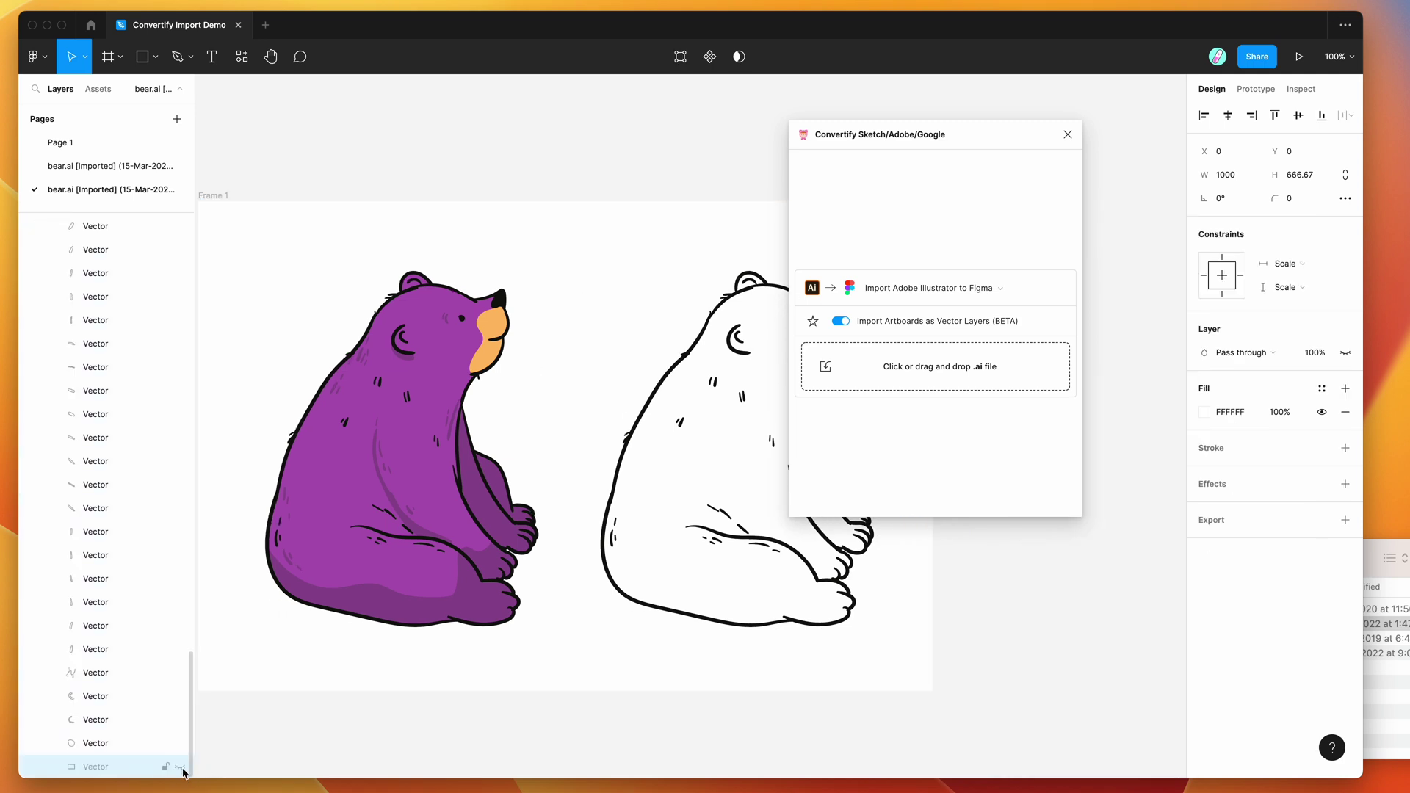
left_click(292, 652)
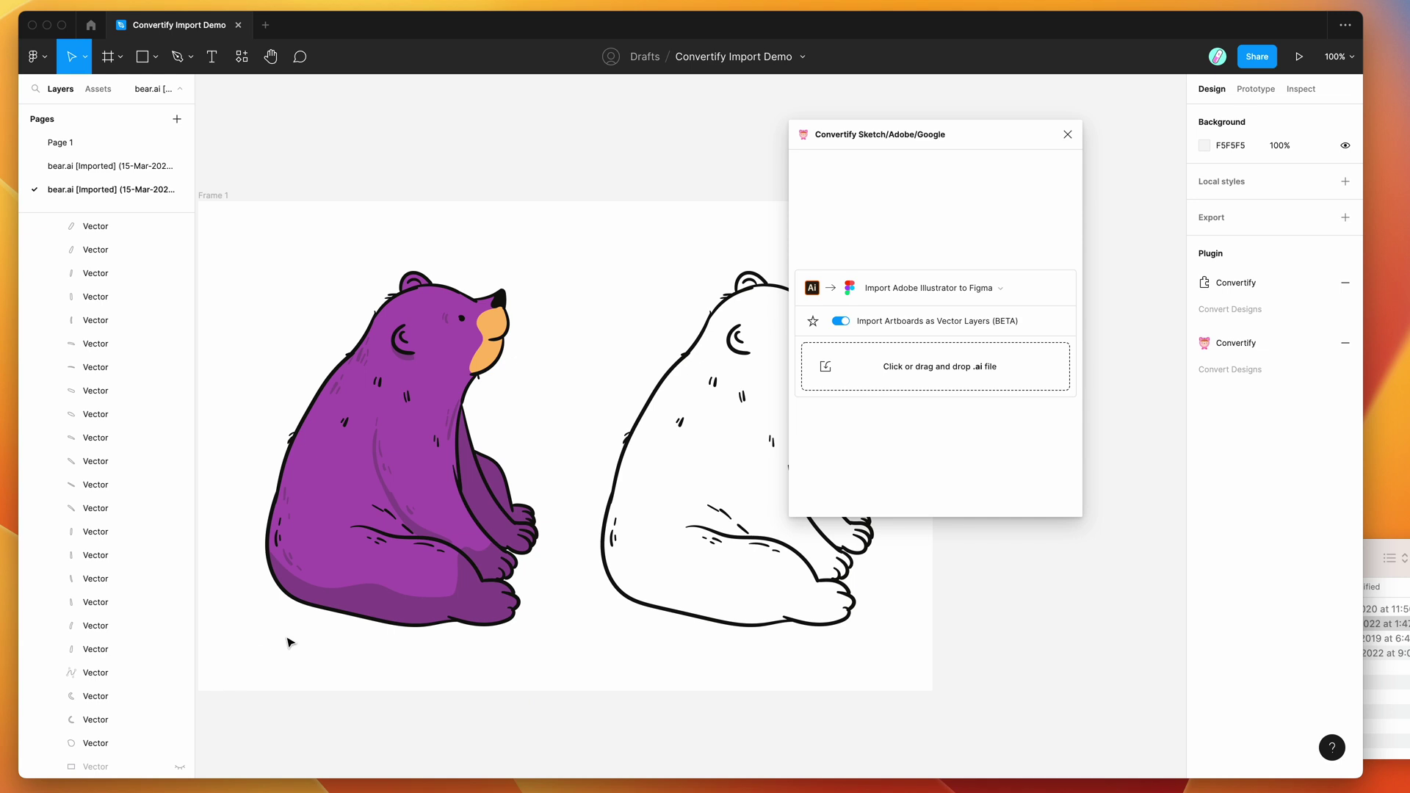
Step: Ungroup Frame 1 so the surface1 bear group sits directly on the canvas
left_click(227, 227)
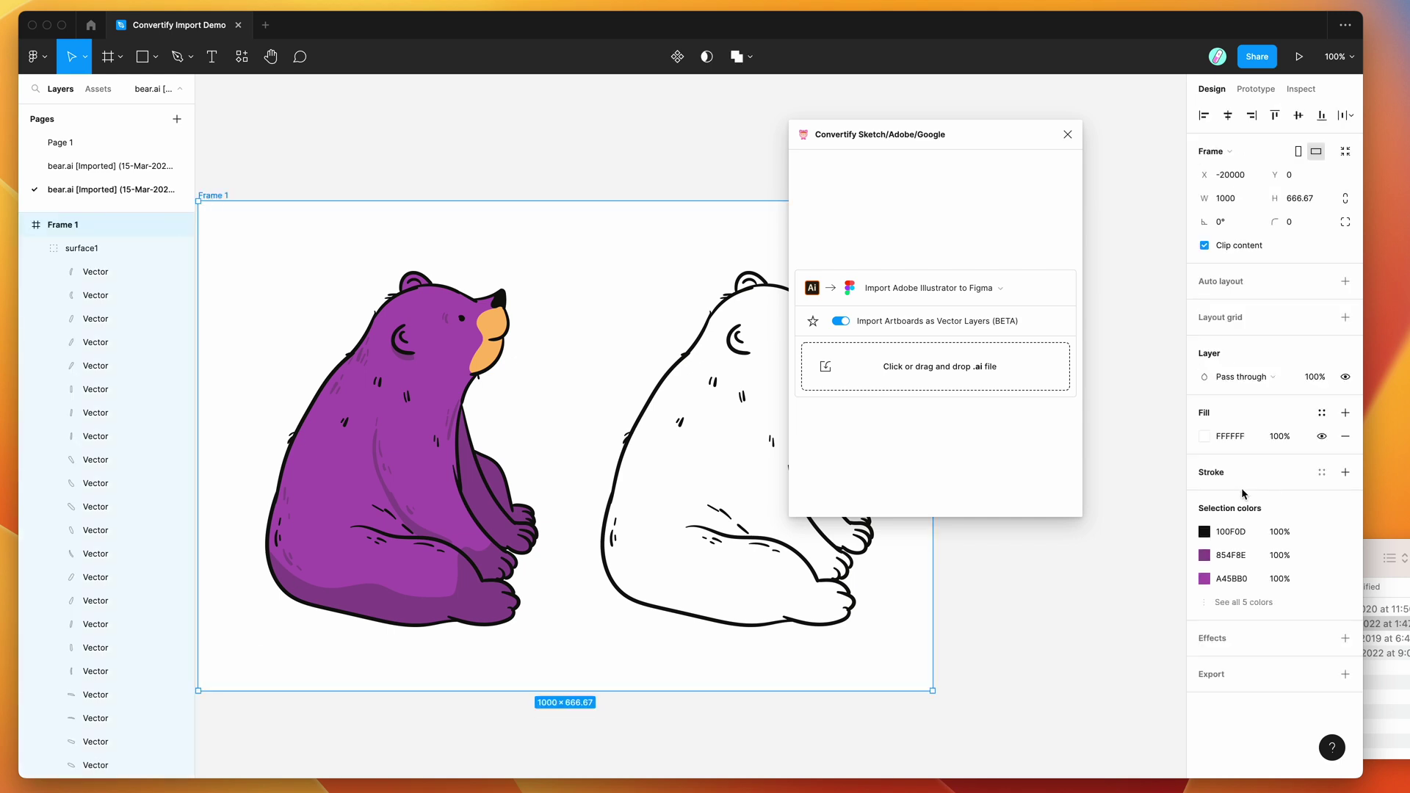
left_click(1321, 436)
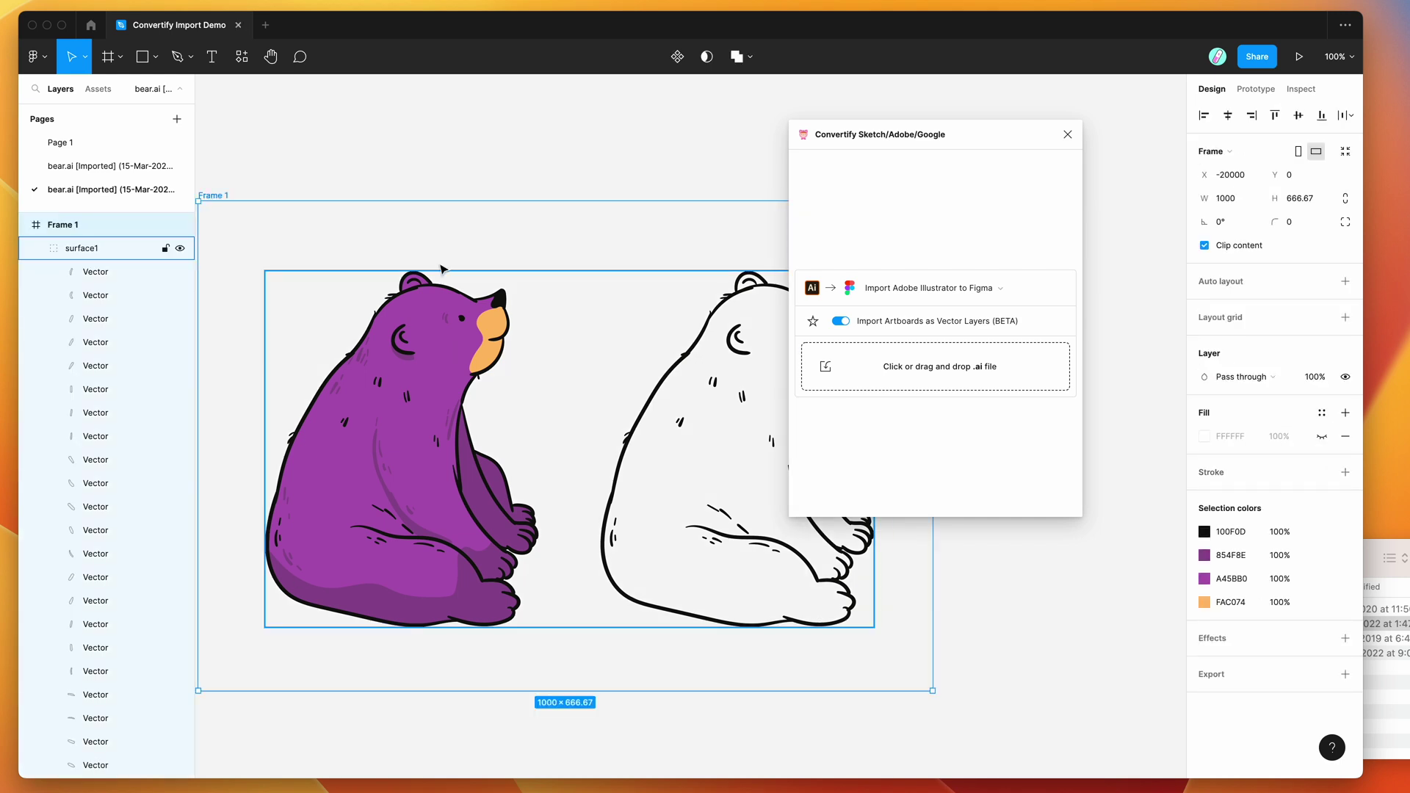
right_click(217, 198)
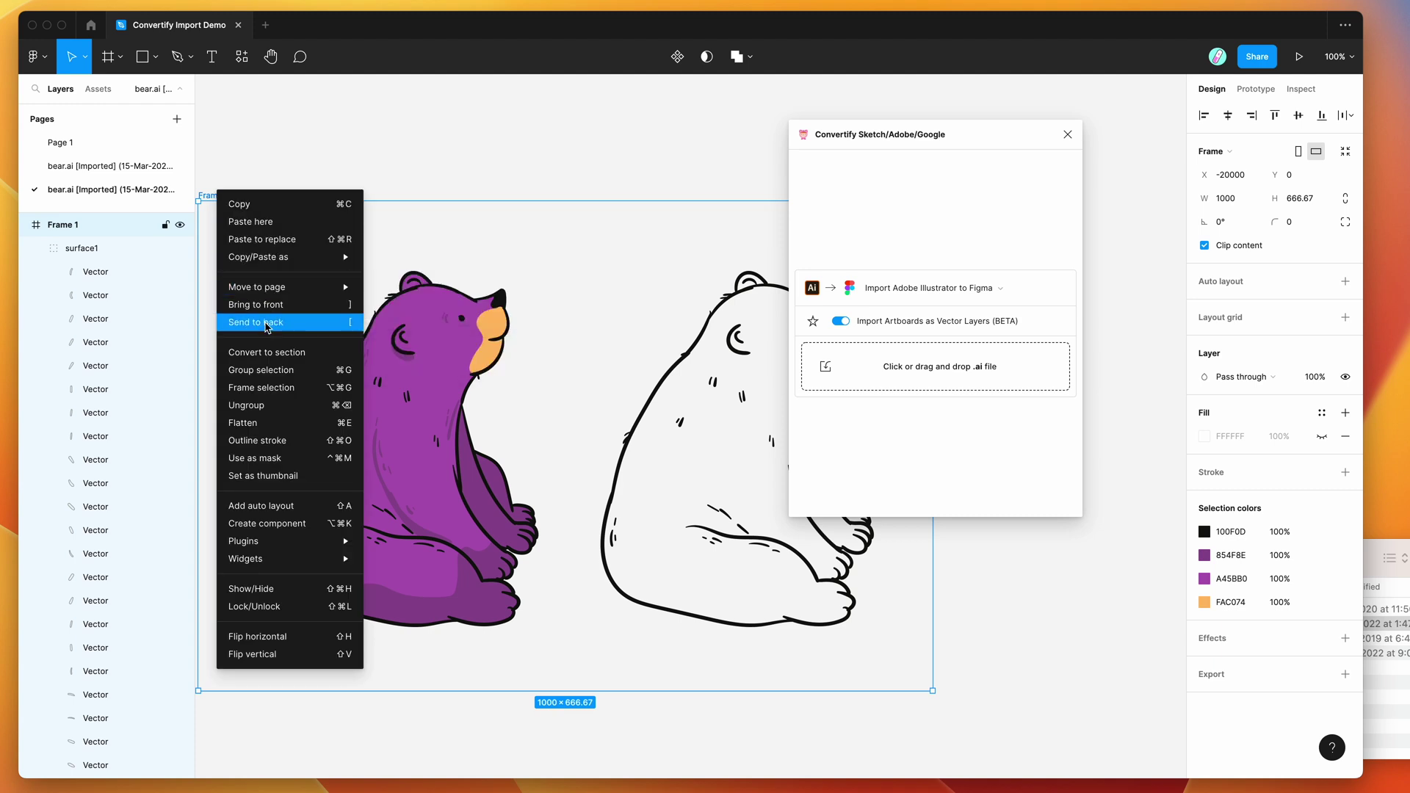
left_click(246, 406)
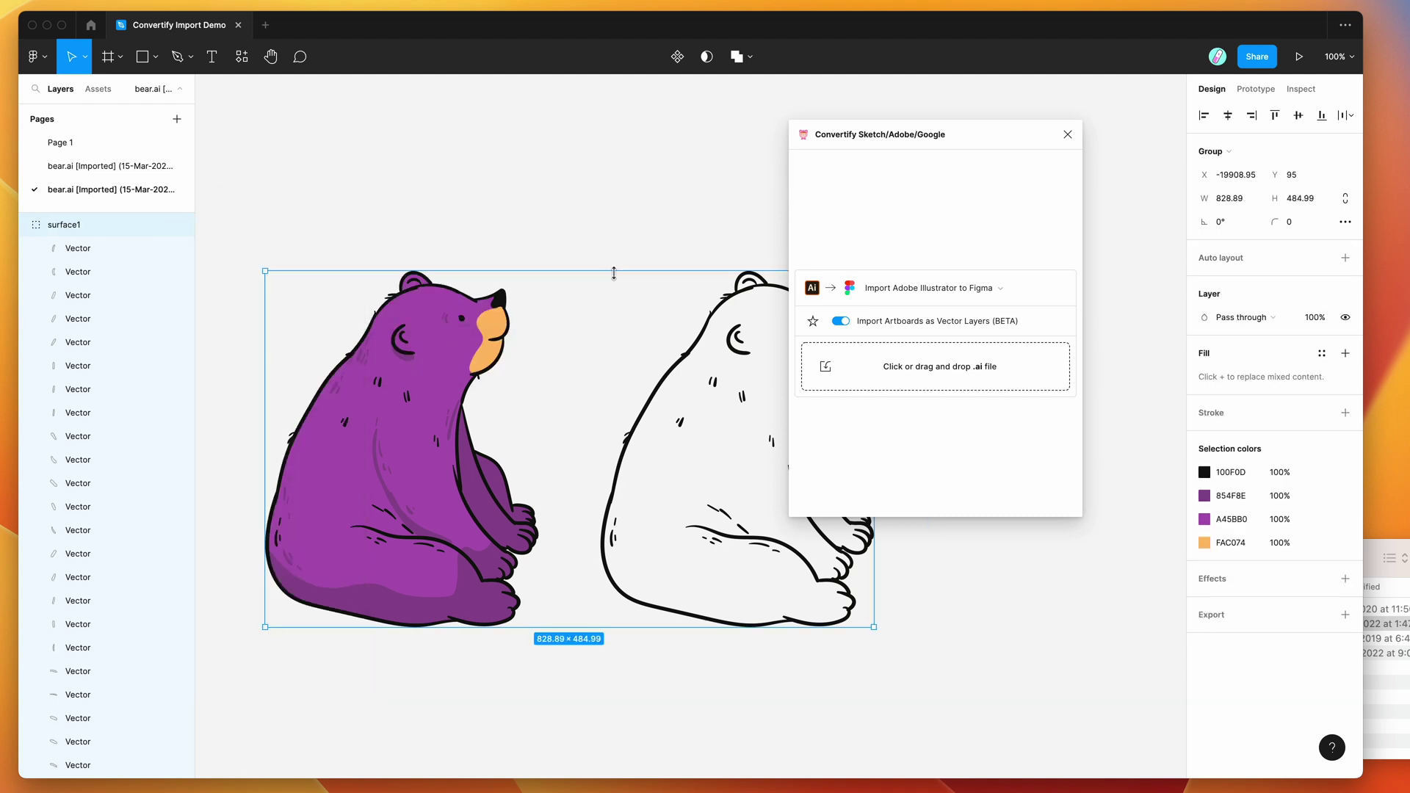
left_click(562, 215)
Step: Drop flyer.ai from the Illustrator files folder into Convertify to import it as an image
left_click_drag(932, 142, 1011, 148)
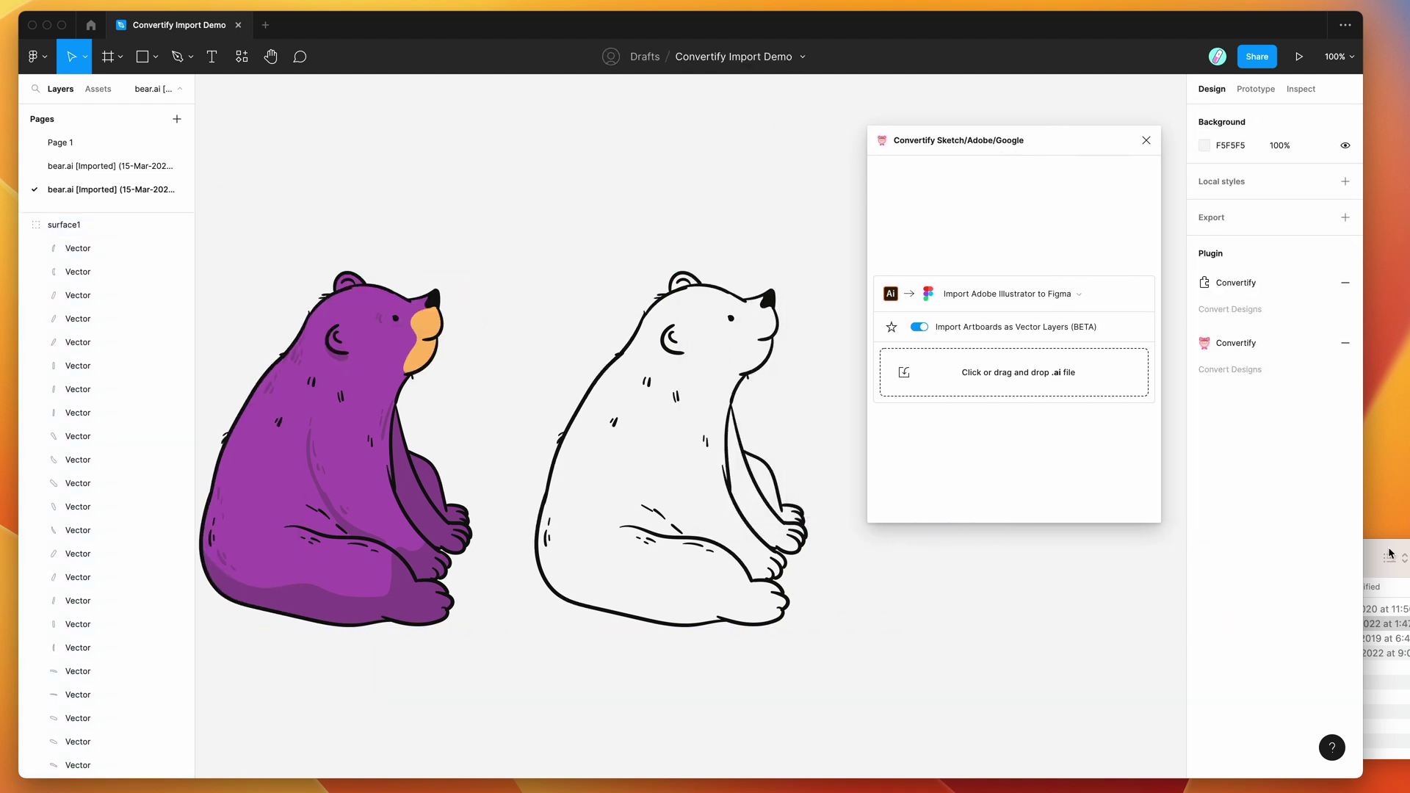
left_click(1392, 556)
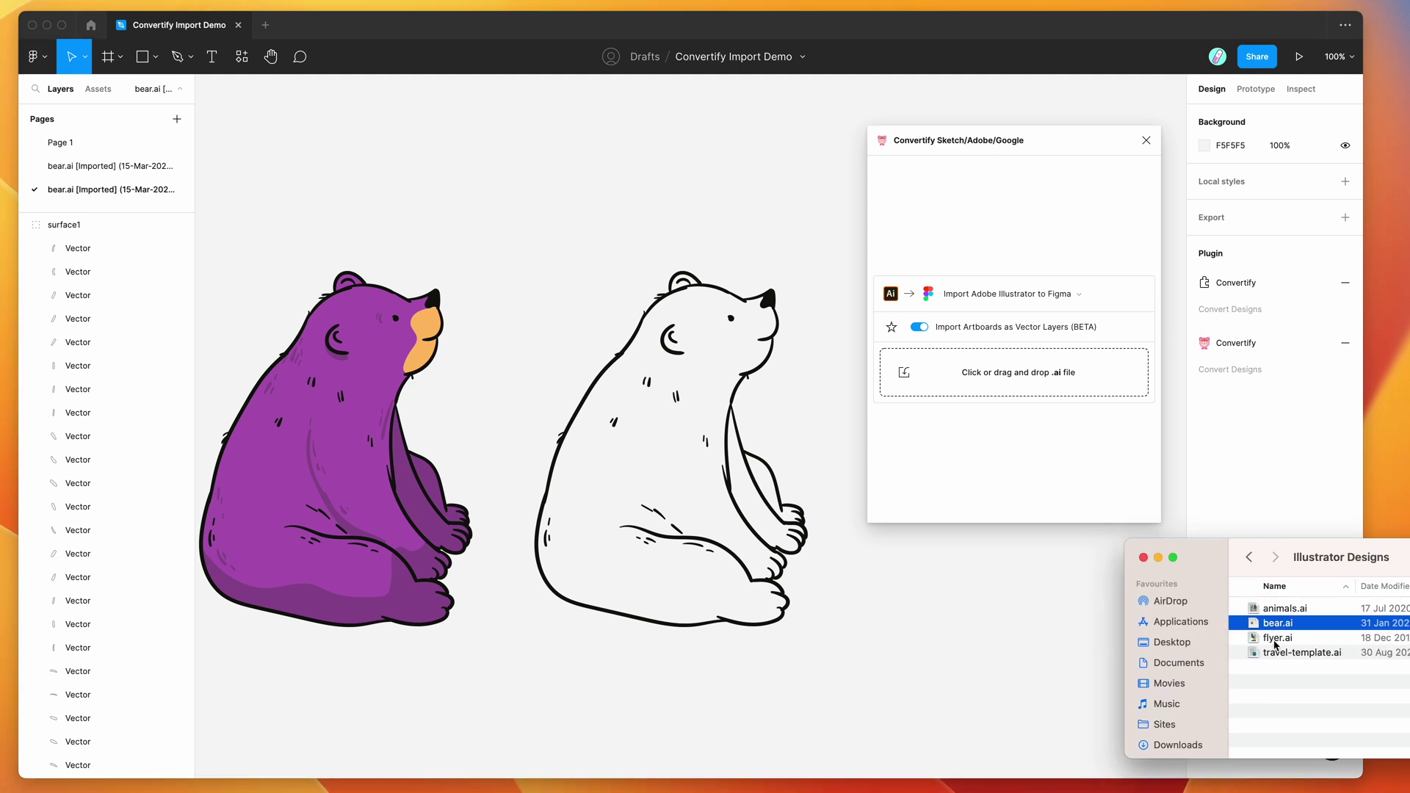
left_click(1275, 639)
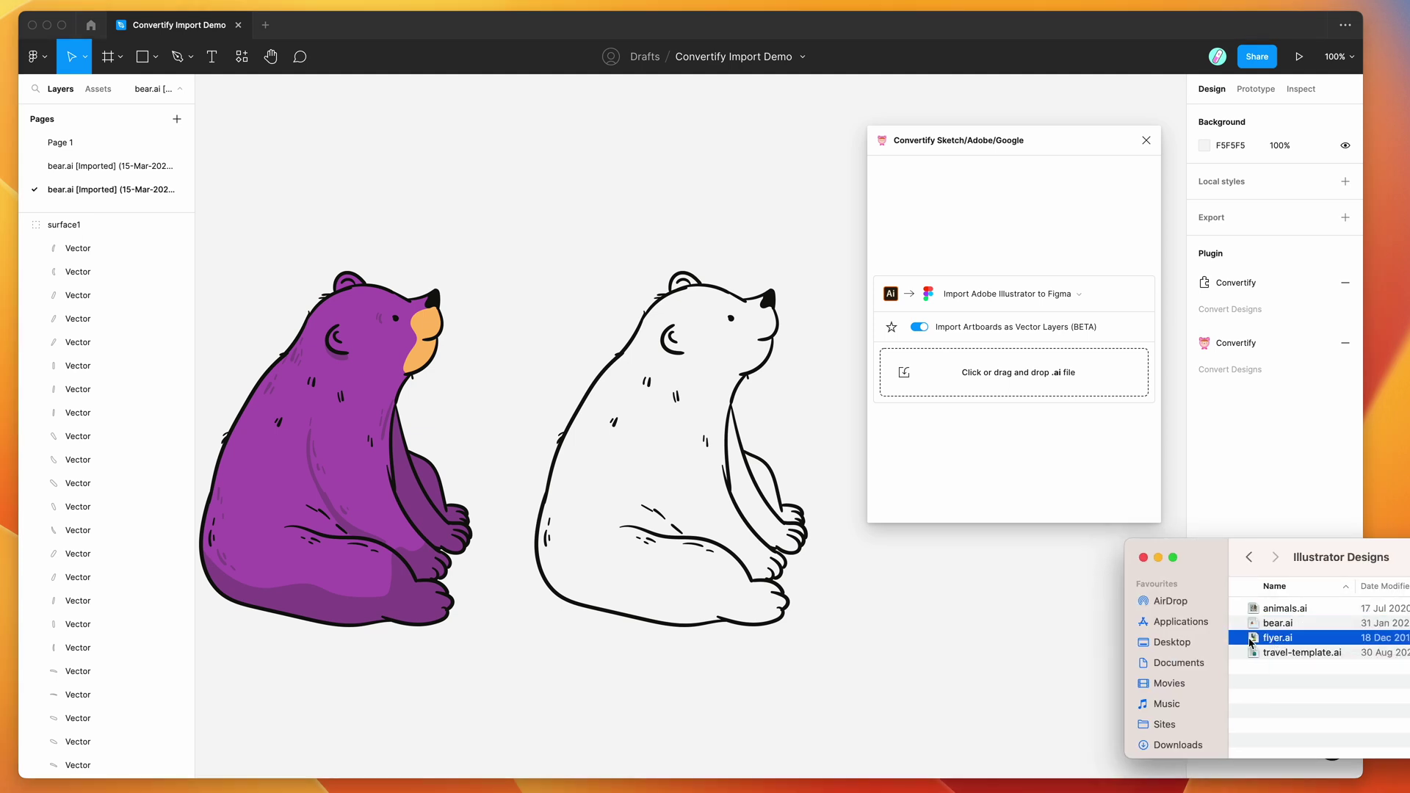
left_click_drag(1269, 640, 1006, 396)
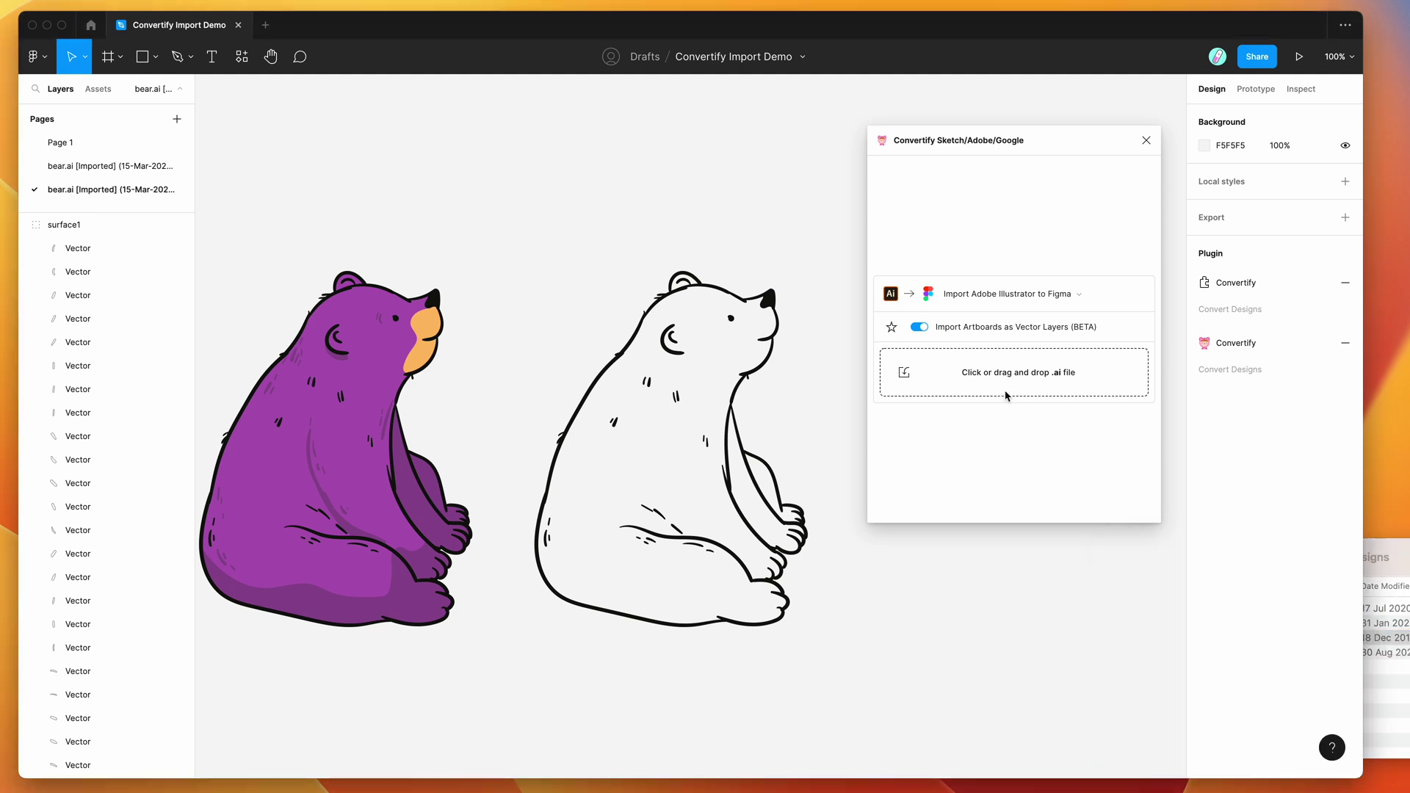
left_click(1391, 558)
left_click_drag(1292, 639, 995, 381)
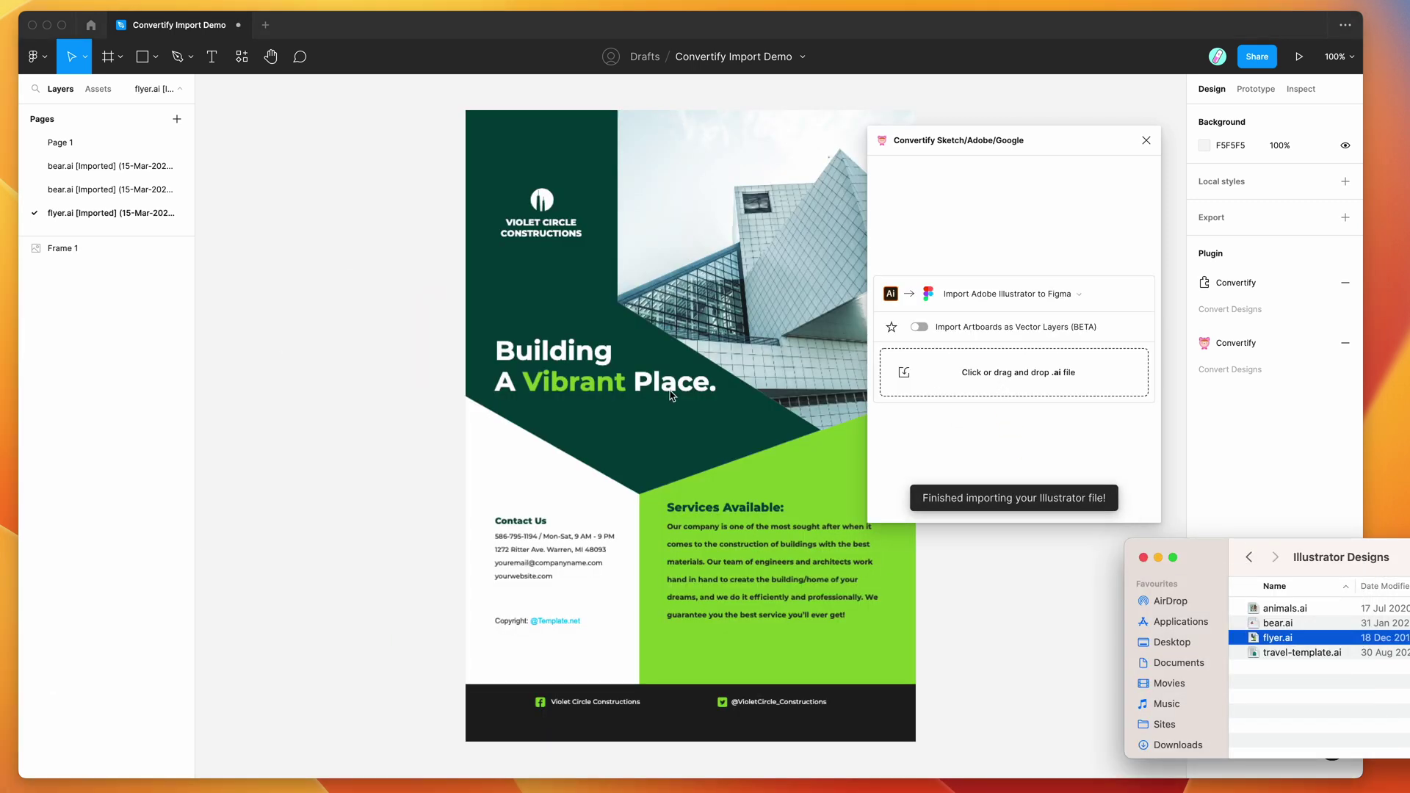
Step: Select the 613 × 860 flyer Frame 1 and turn vector-layer import back on
left_click(671, 397)
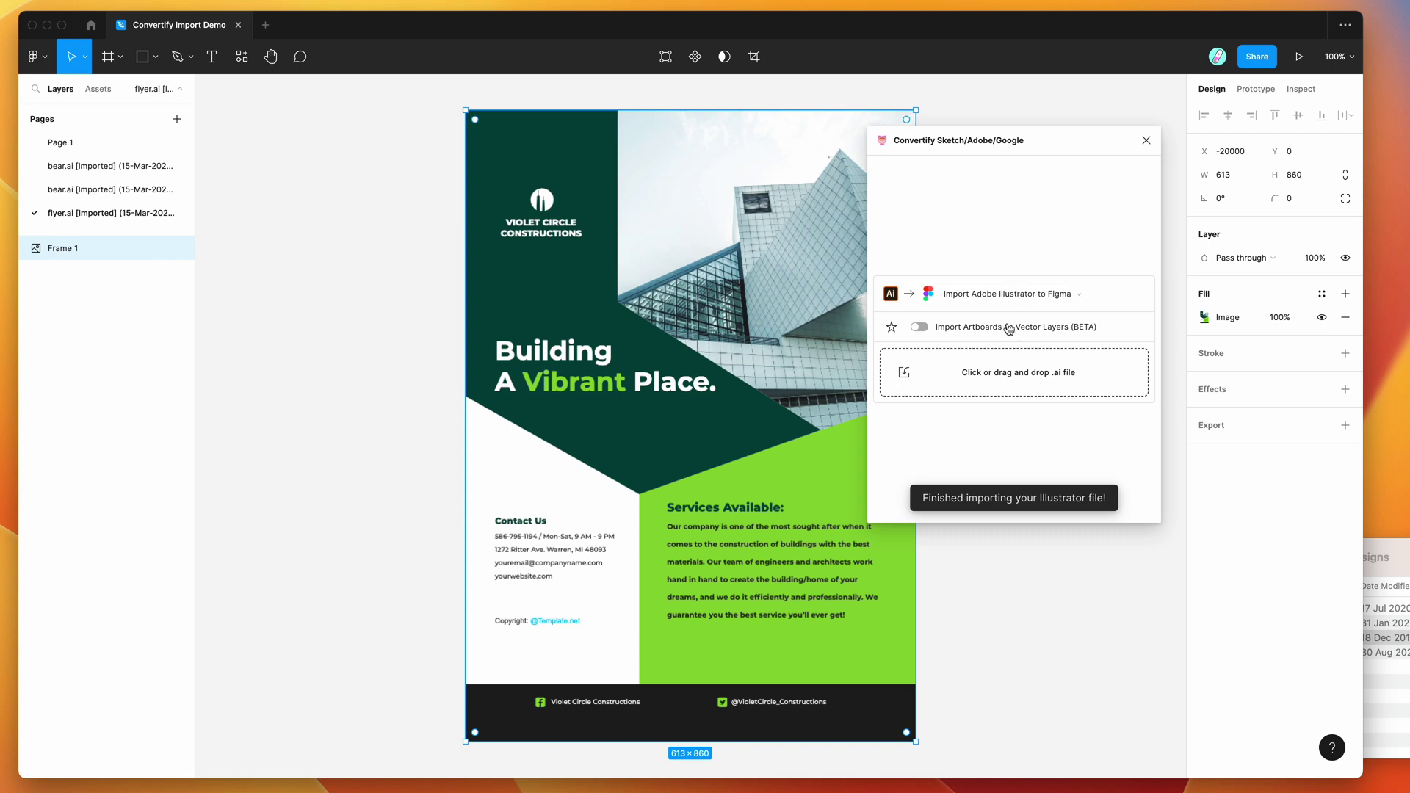
left_click(919, 327)
left_click(1374, 558)
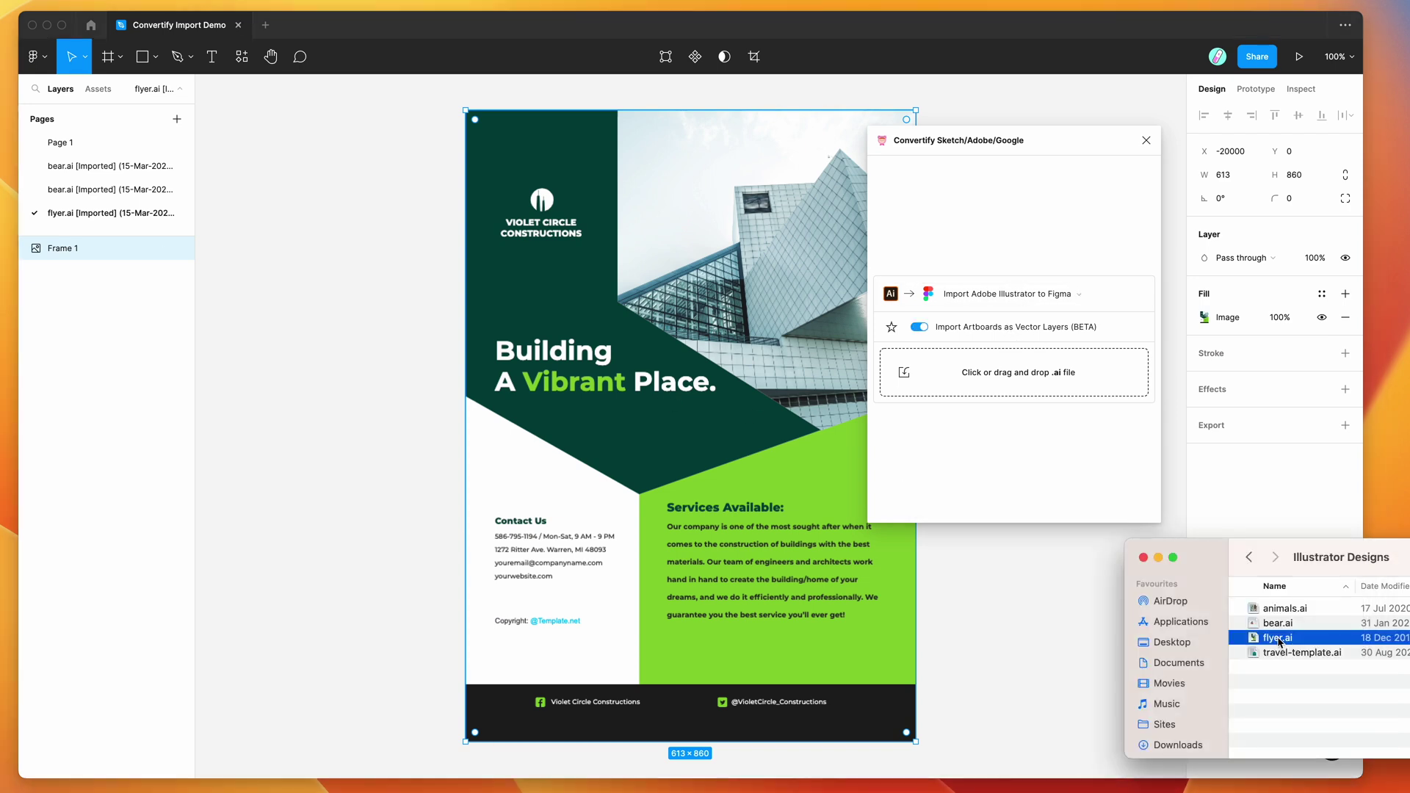
Step: Drop flyer.ai into Convertify again and select the new Frame 1 with its surface1 vector group
left_click_drag(1278, 641, 995, 369)
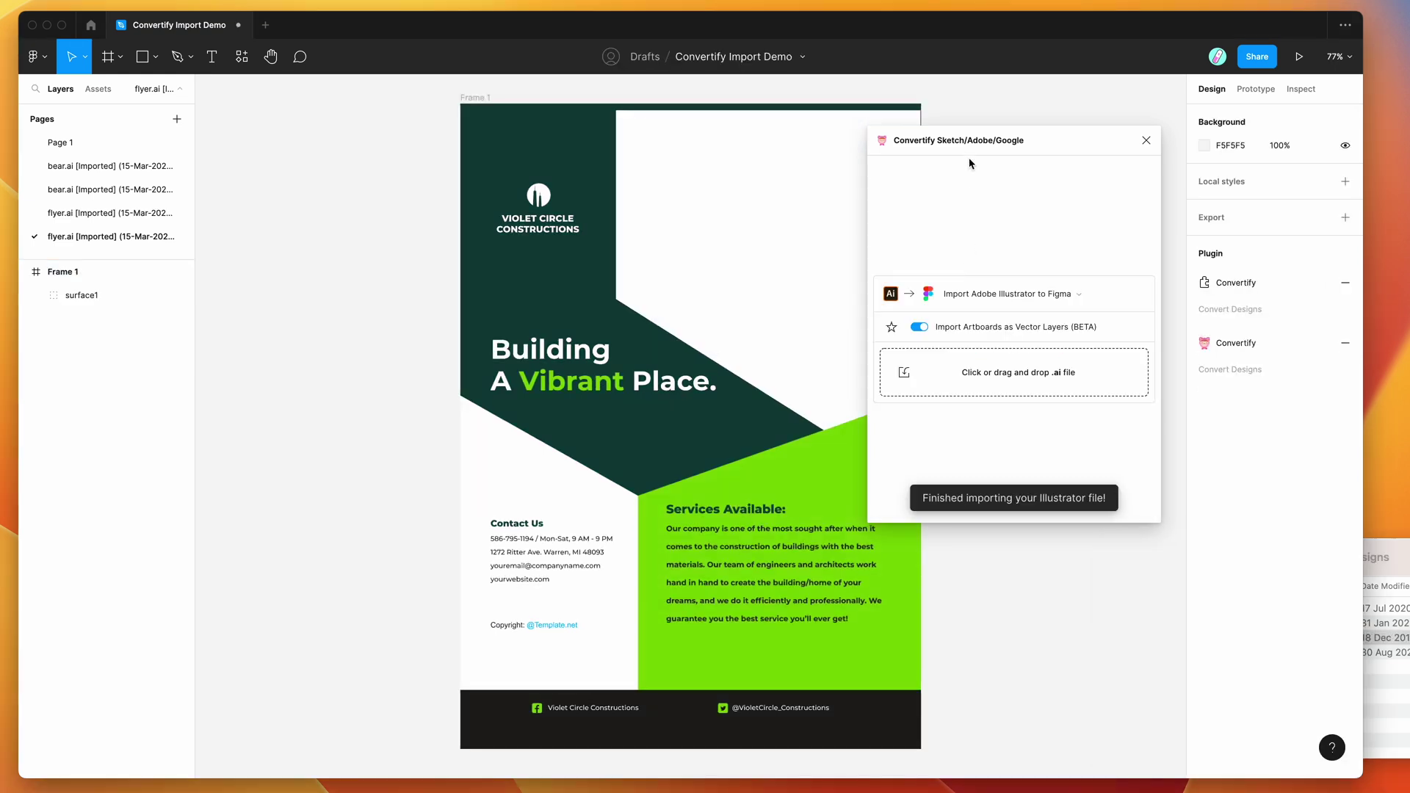
left_click_drag(1026, 143, 1124, 171)
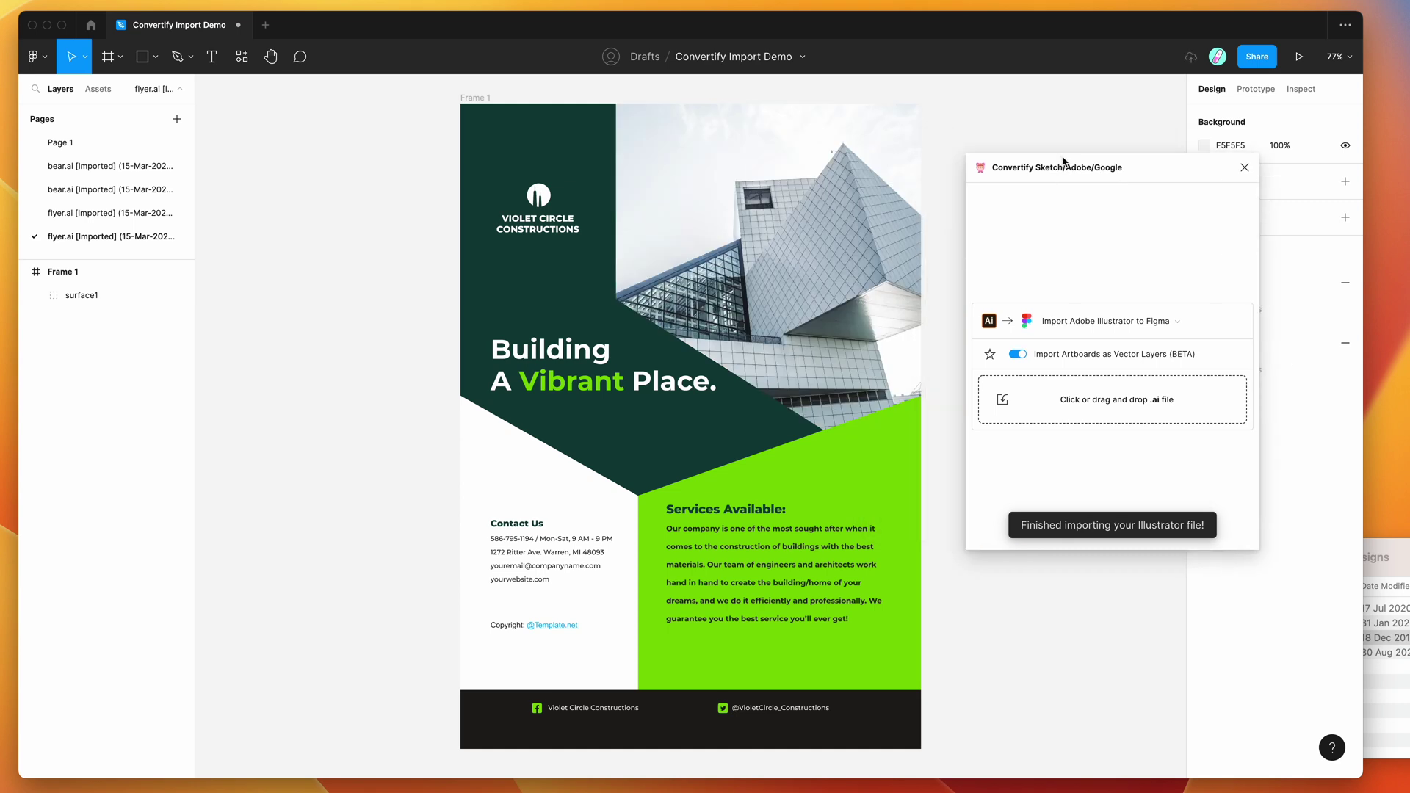
left_click(744, 205)
scroll(744, 206, "up", 10)
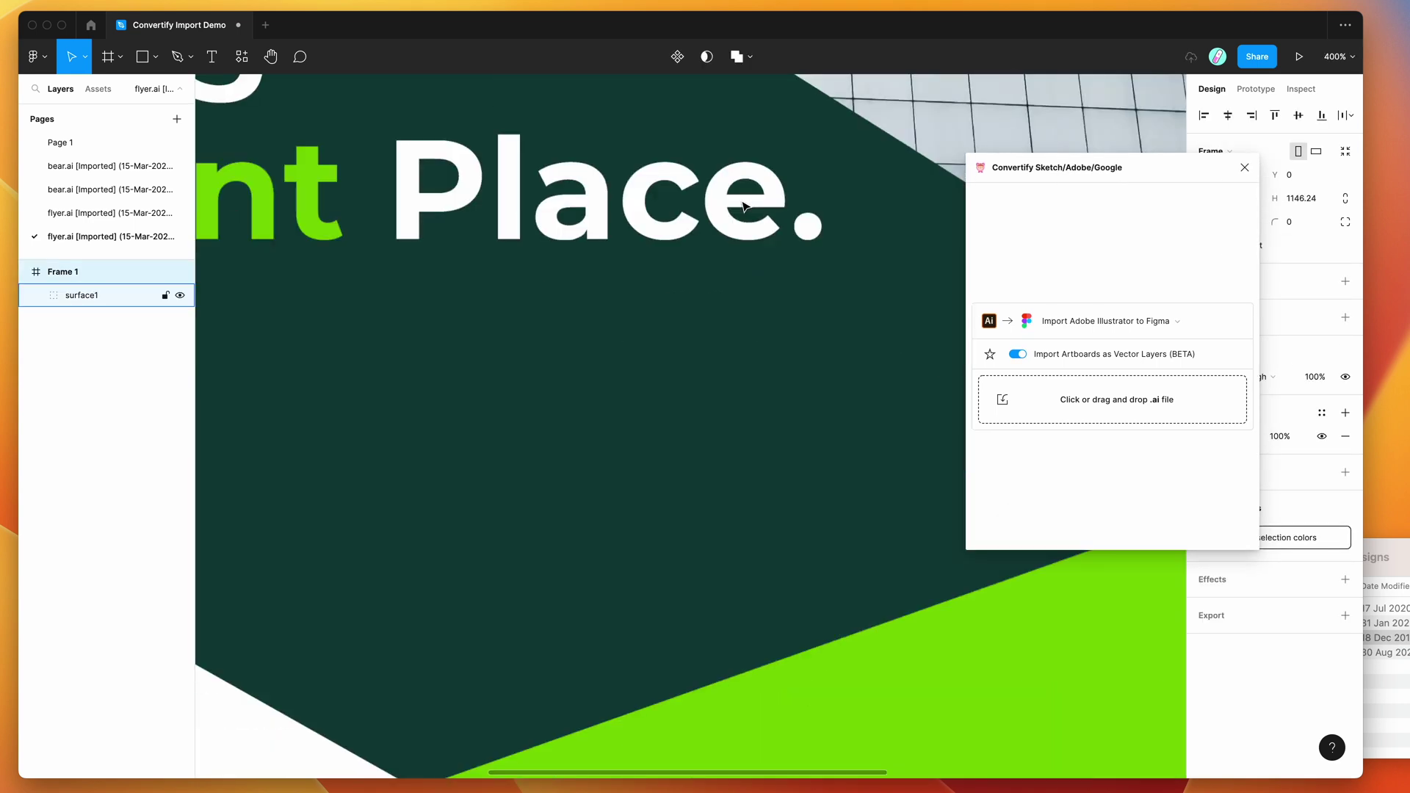
scroll(744, 205, "down", 10)
key("shift+0")
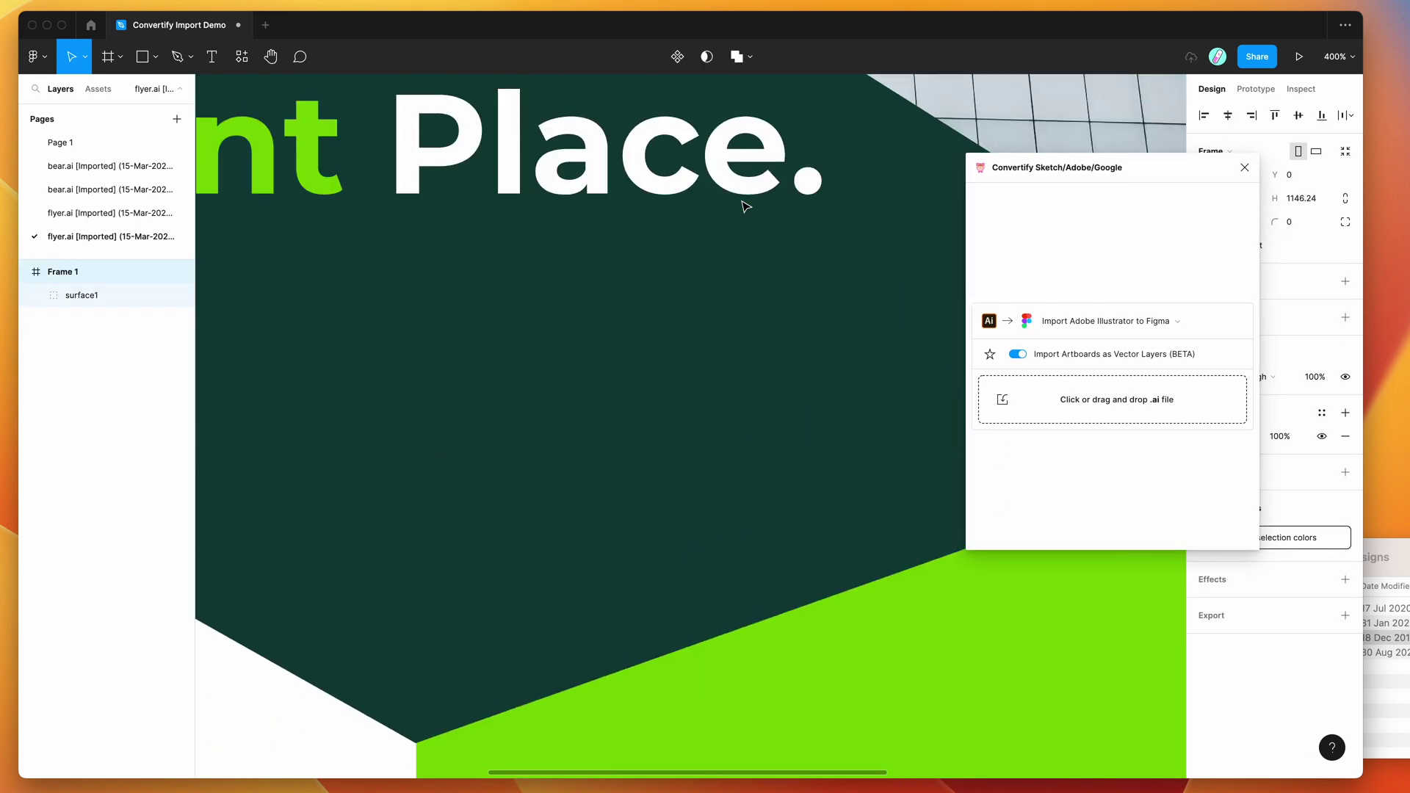
scroll(619, 436, "down", 5)
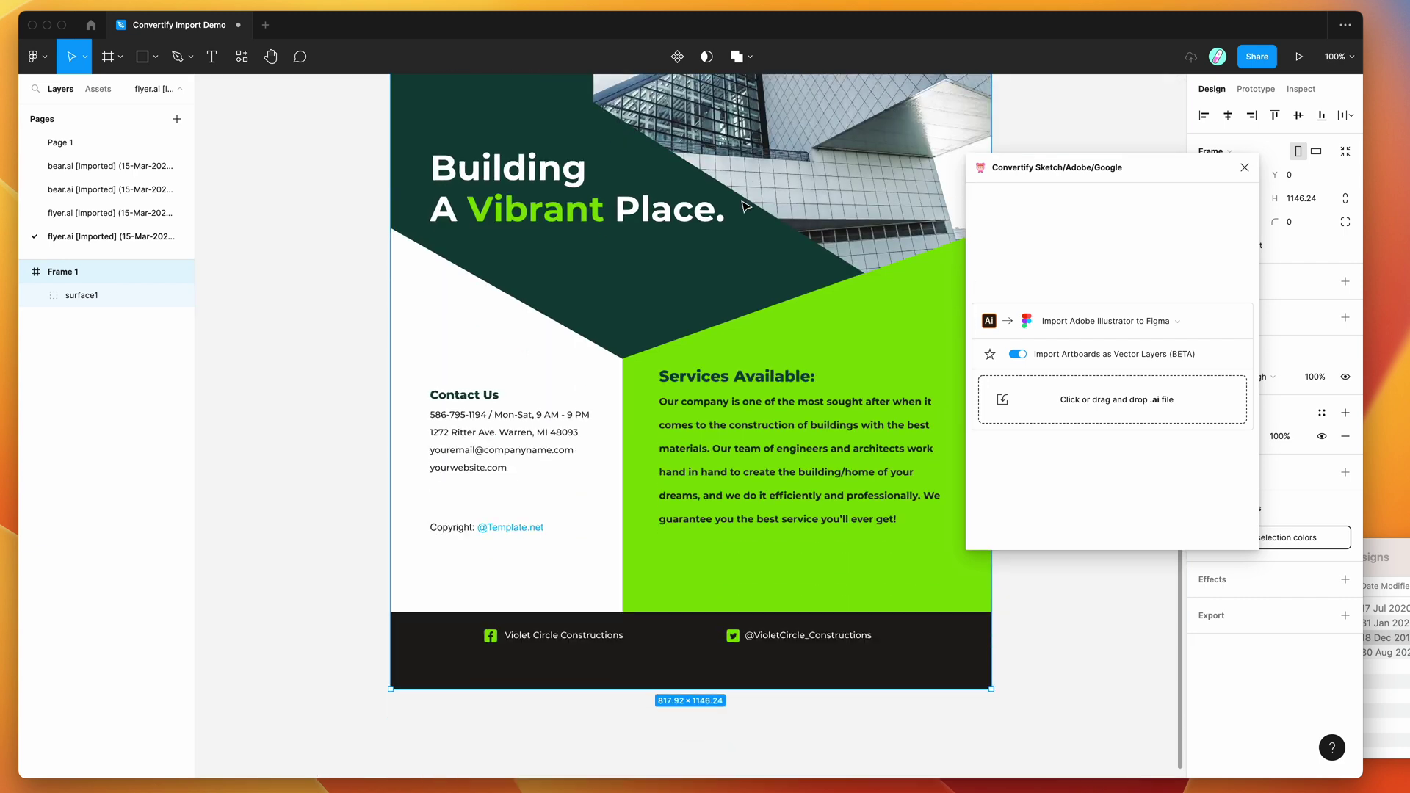
left_click(690, 309)
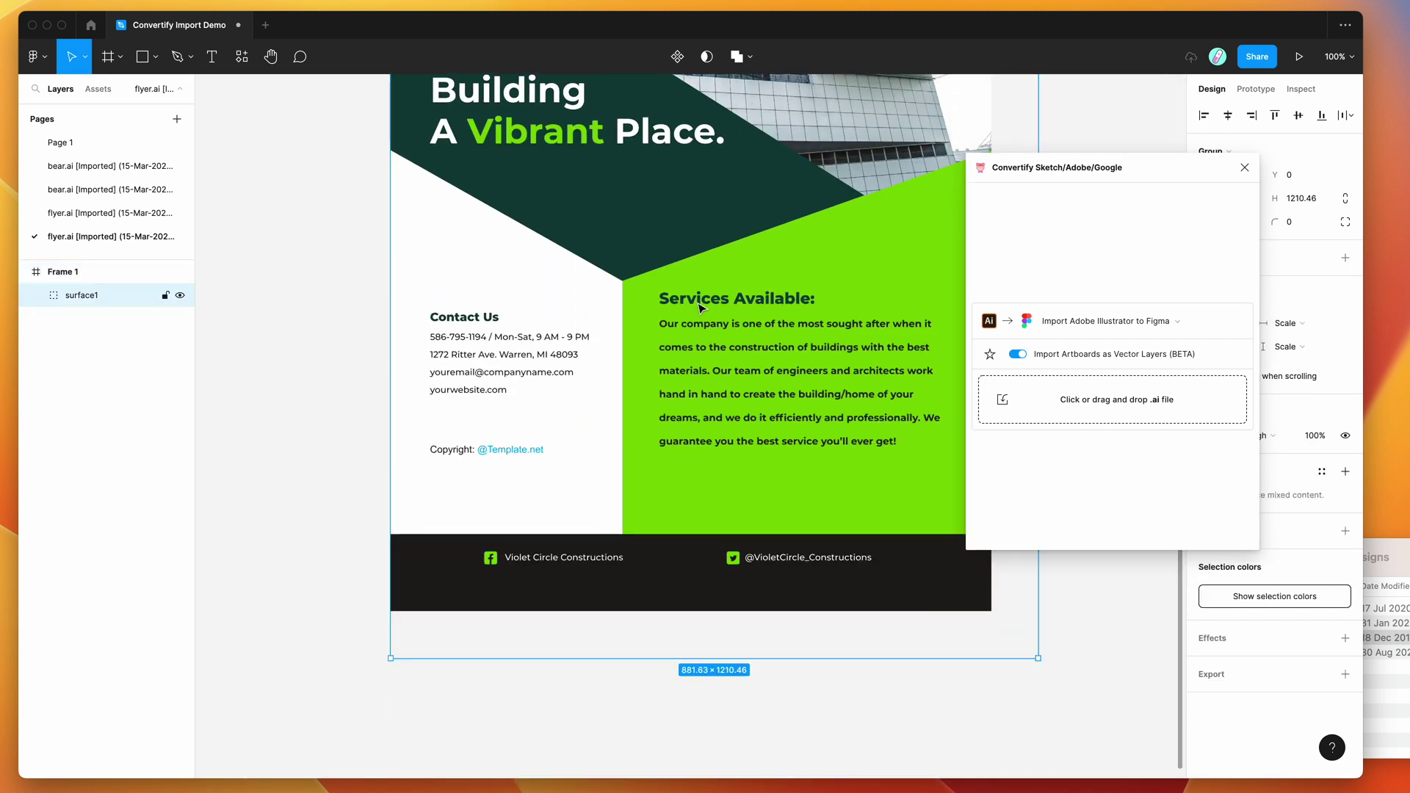
key("shift+equal")
scroll(699, 309, "up", 2)
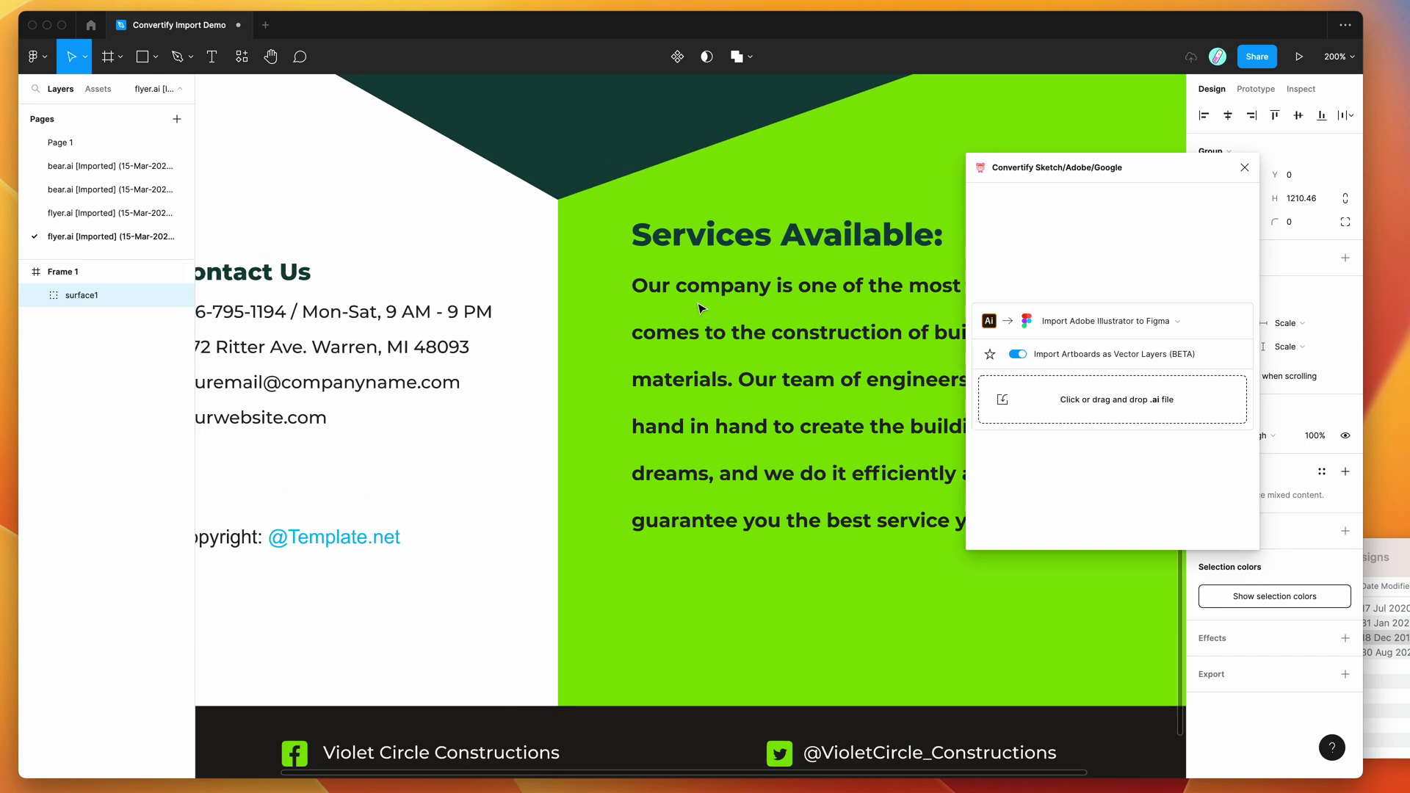
scroll(699, 308, "left", 2)
scroll(699, 309, "right", 5)
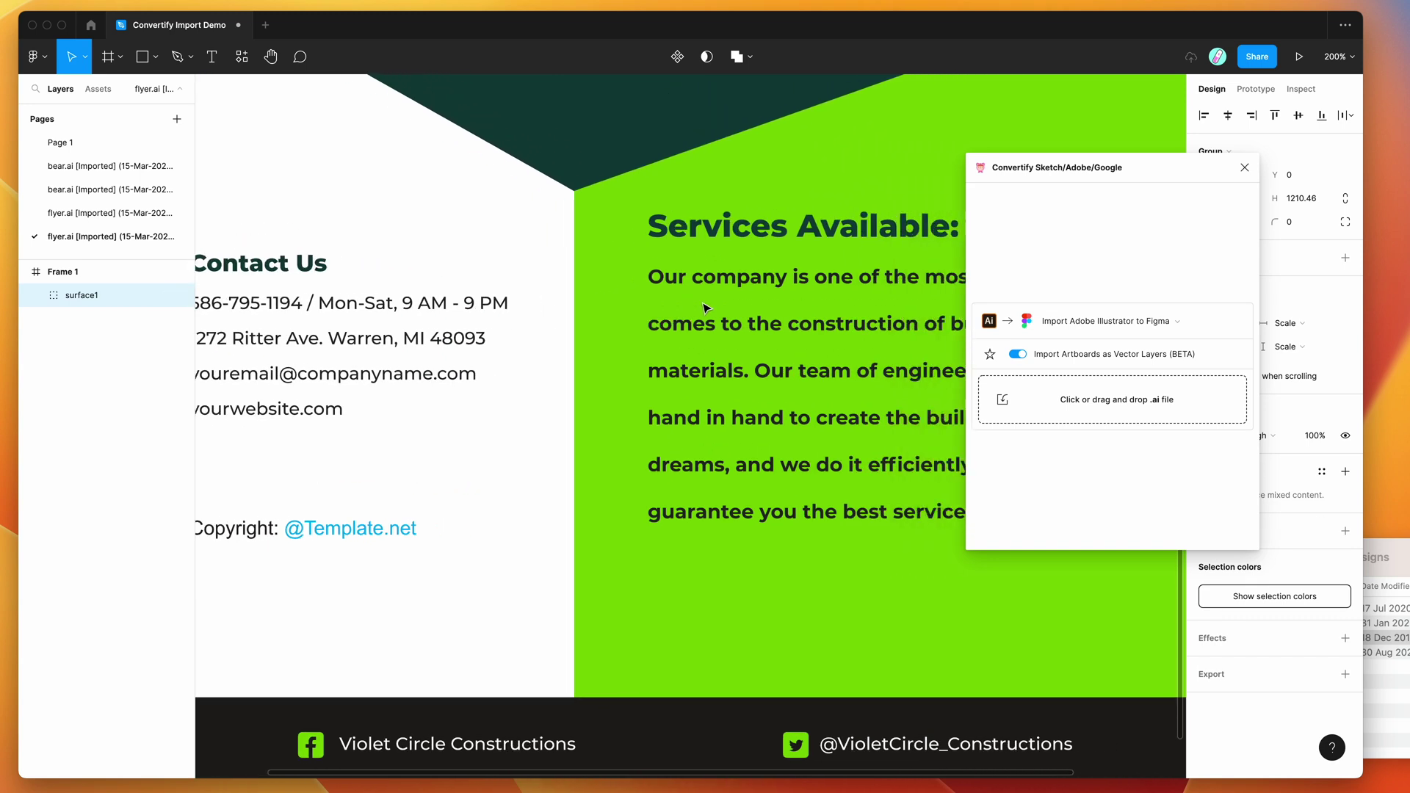
double_click(532, 282)
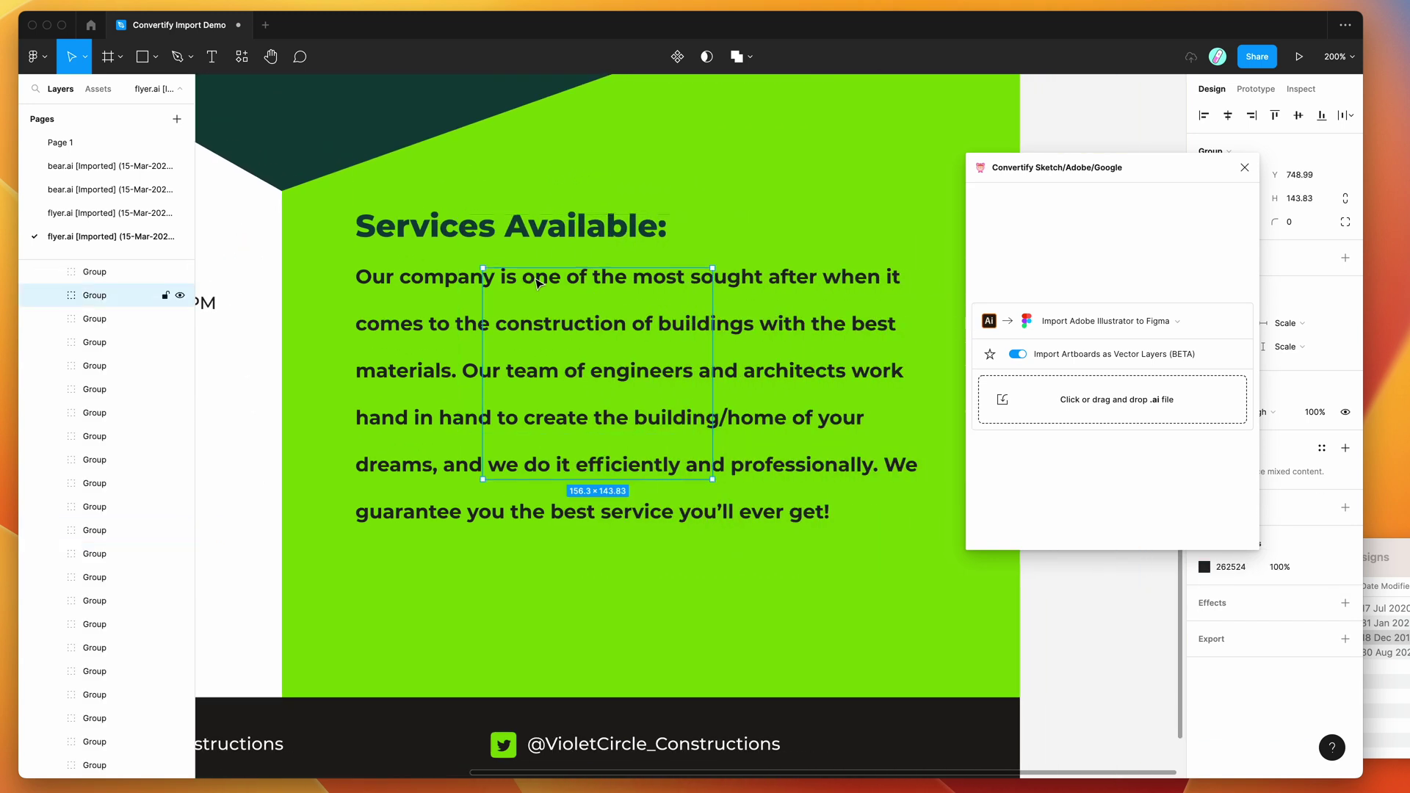
double_click(536, 283)
left_click(527, 283)
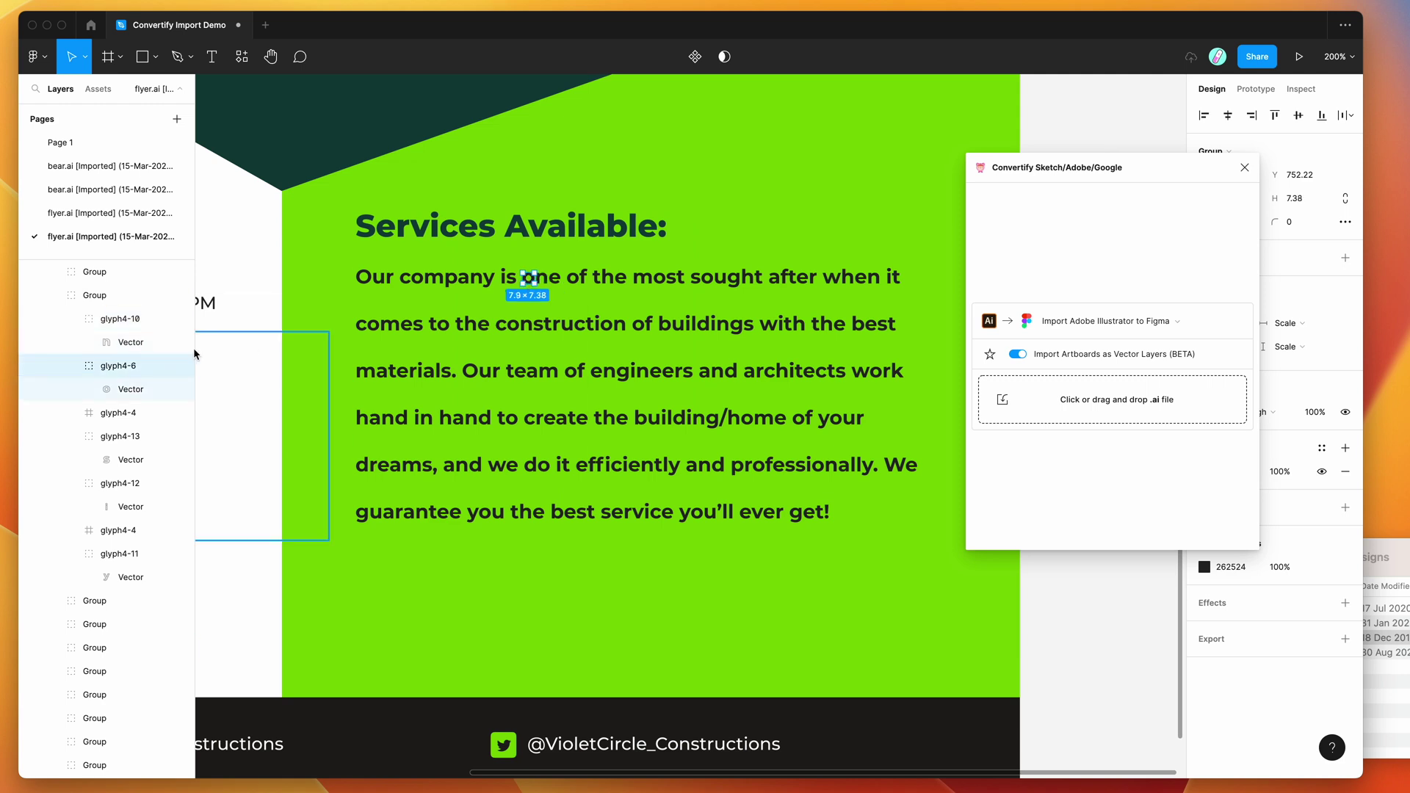
left_click(180, 367)
left_click(180, 367)
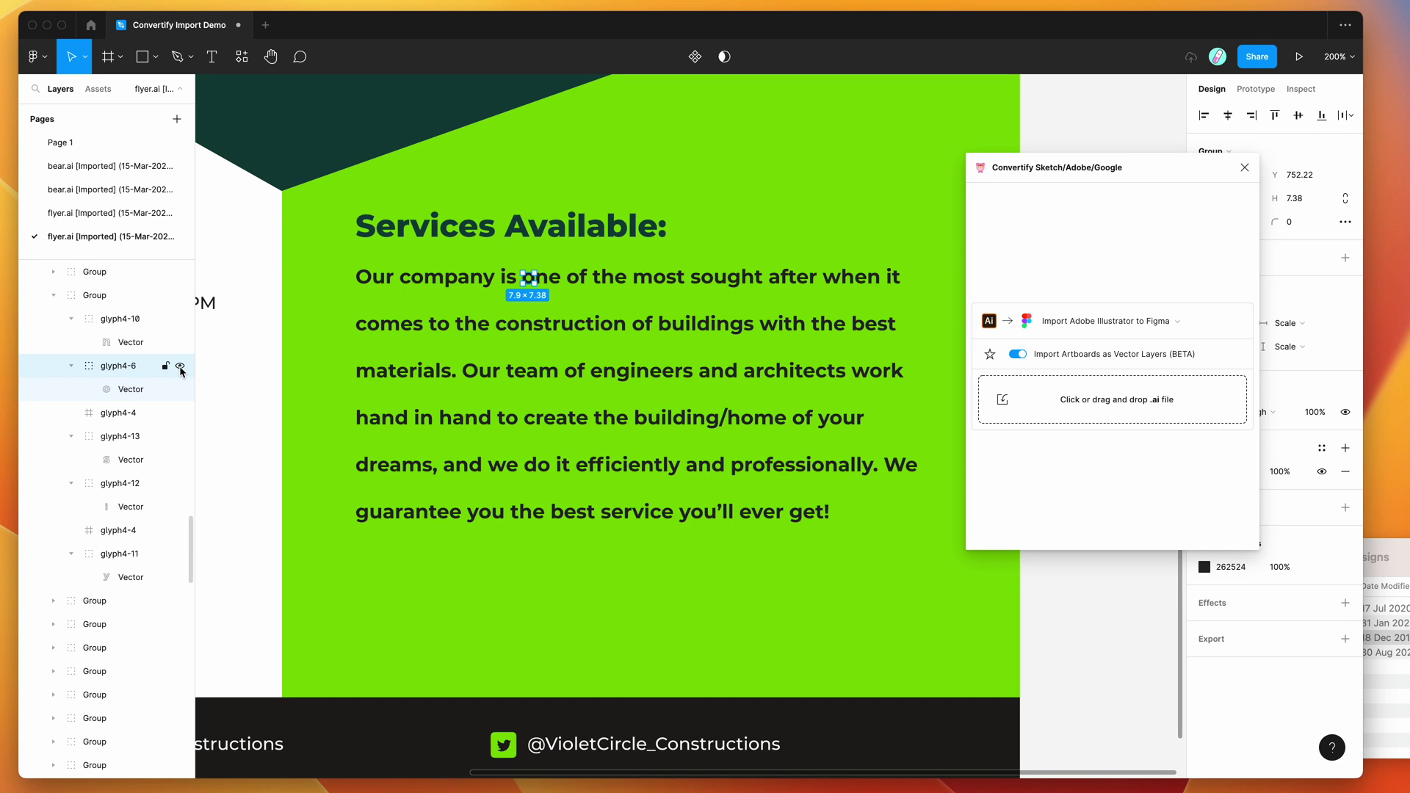
scroll(412, 345, "up", 2)
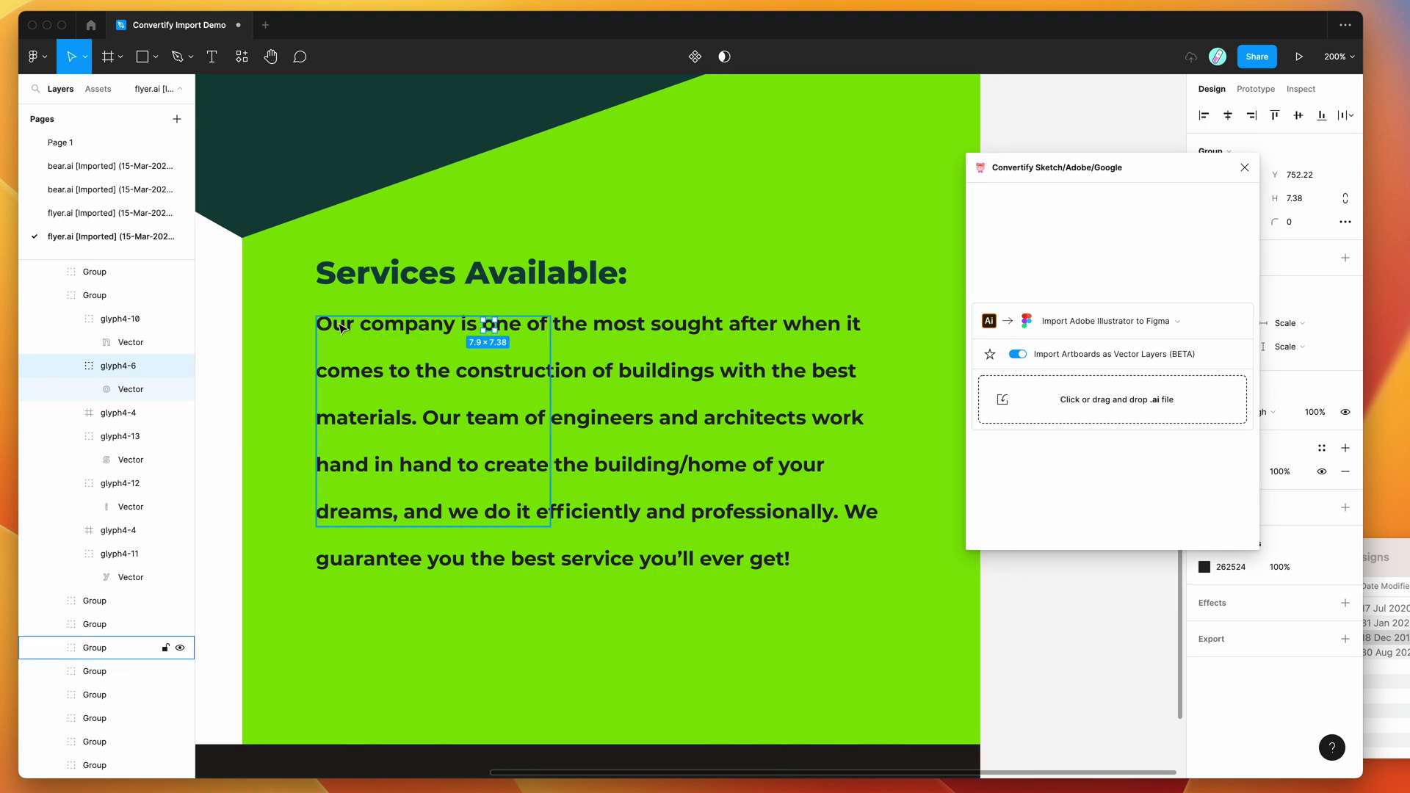
left_click(335, 328)
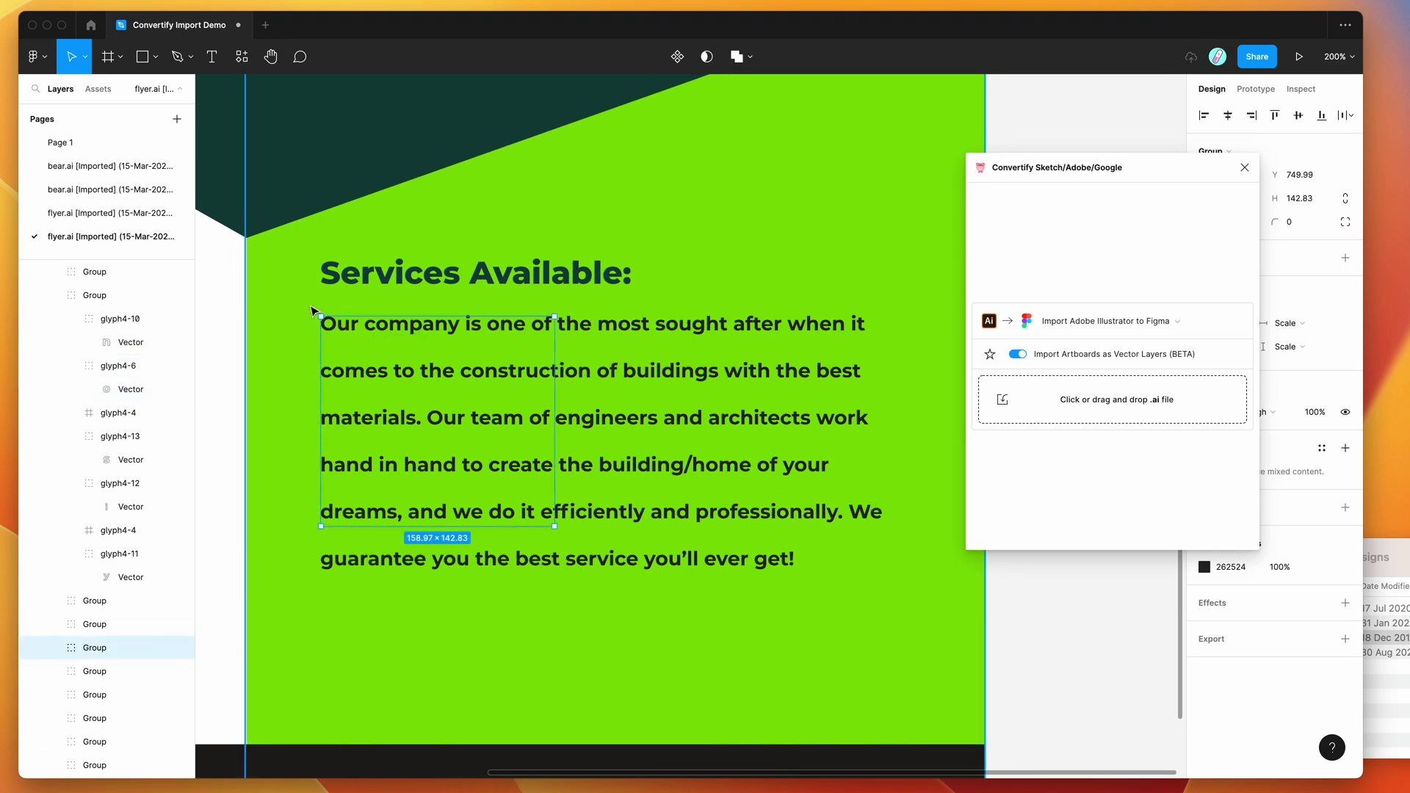
left_click(317, 309)
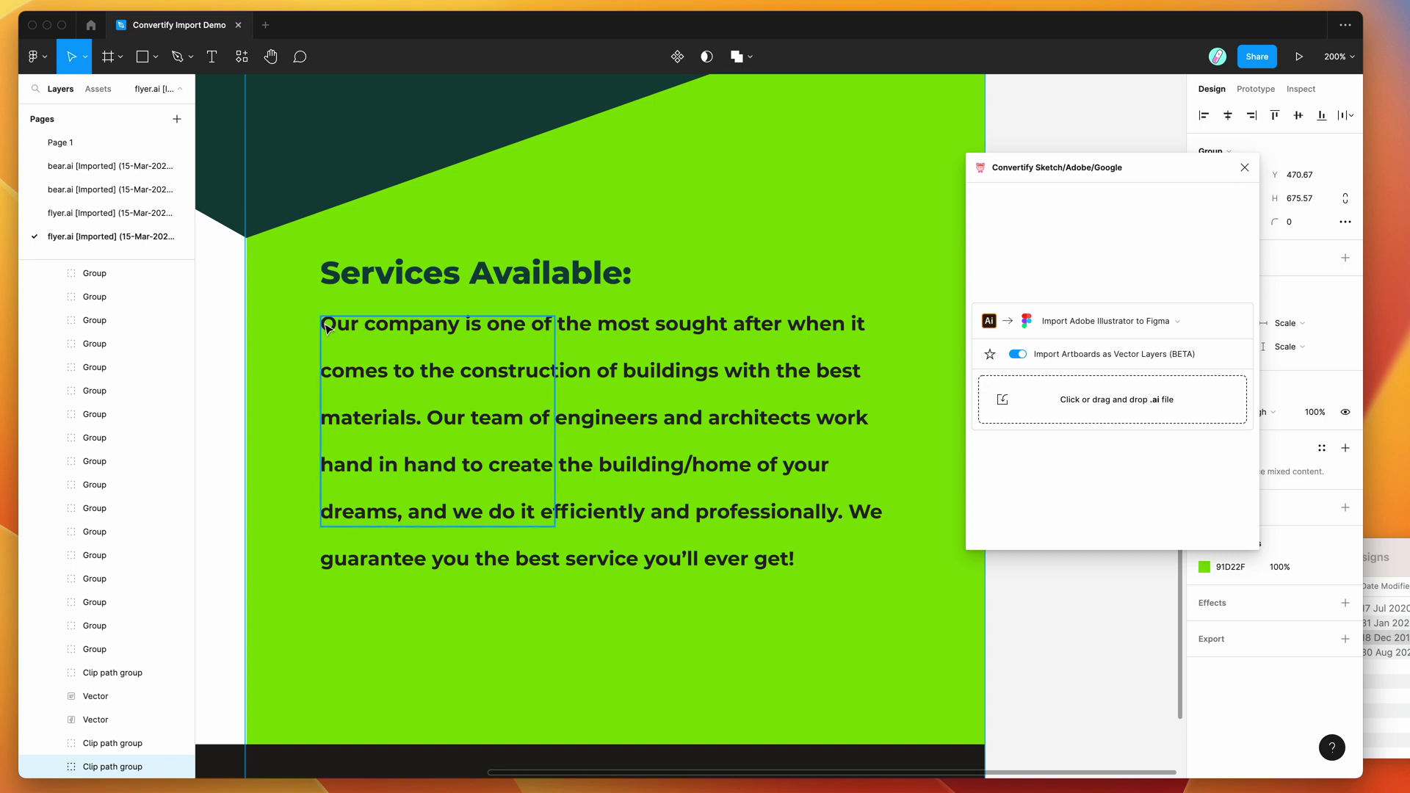
key("shift+0")
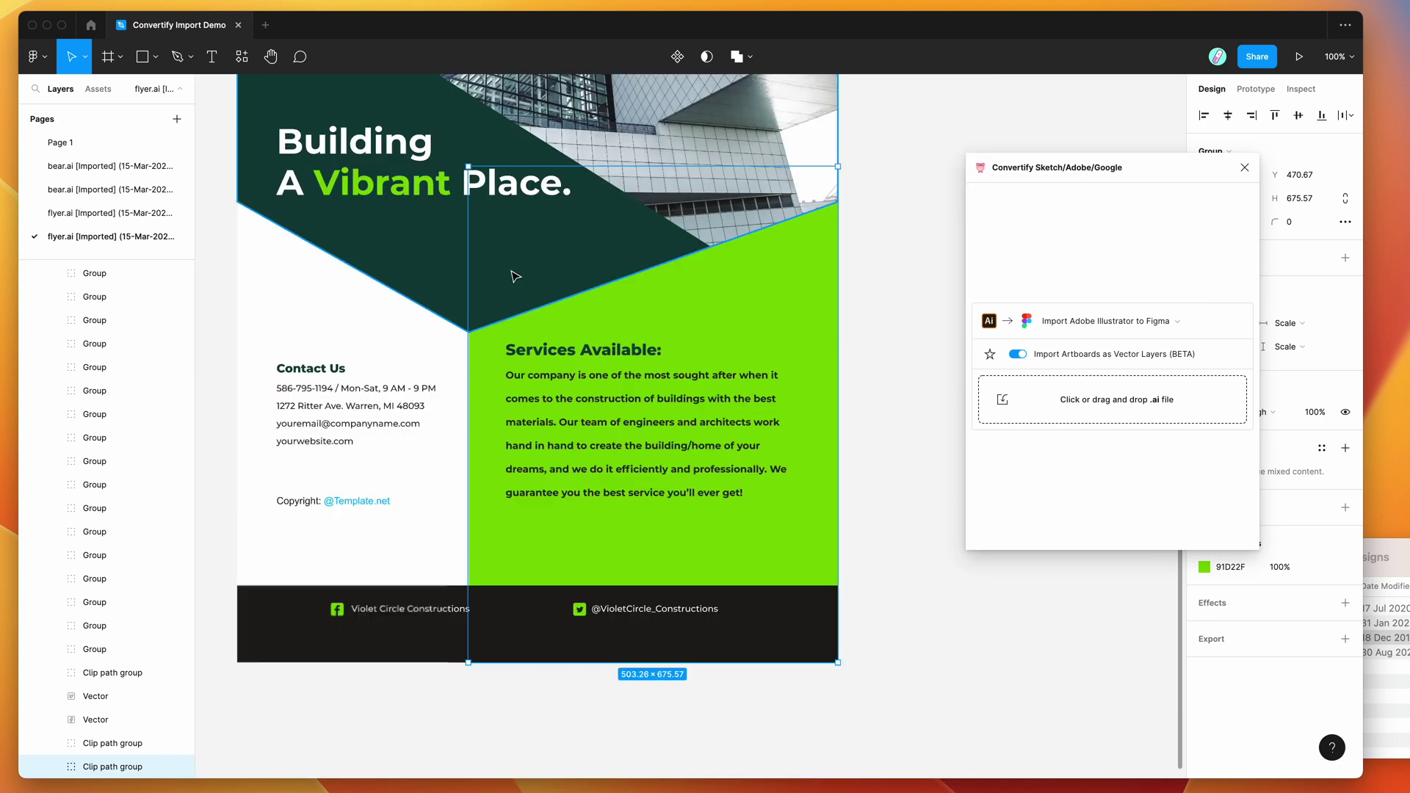
scroll(512, 272, "up", 3)
scroll(511, 268, "up", 2)
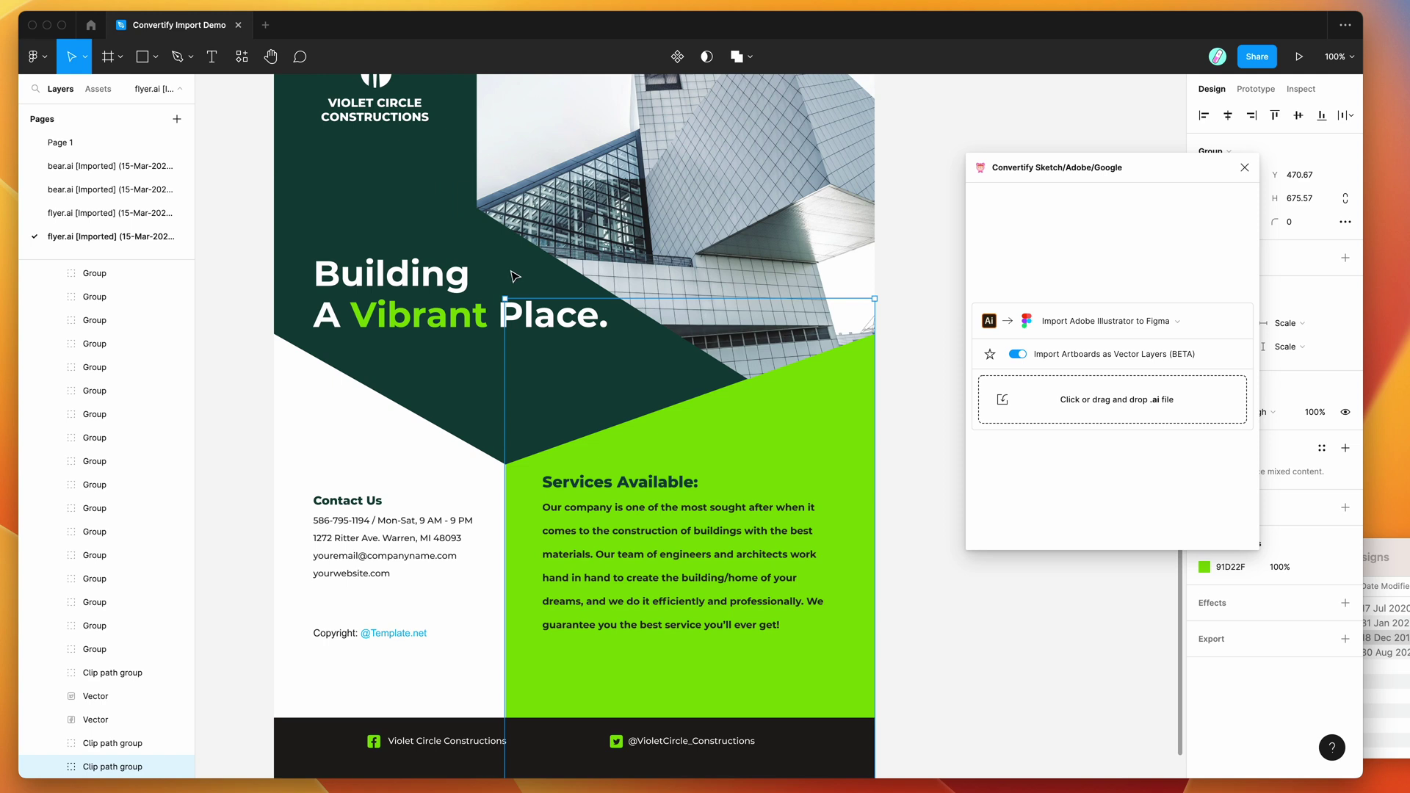
left_click(417, 288)
scroll(428, 285, "up", 1)
scroll(429, 294, "up", 1)
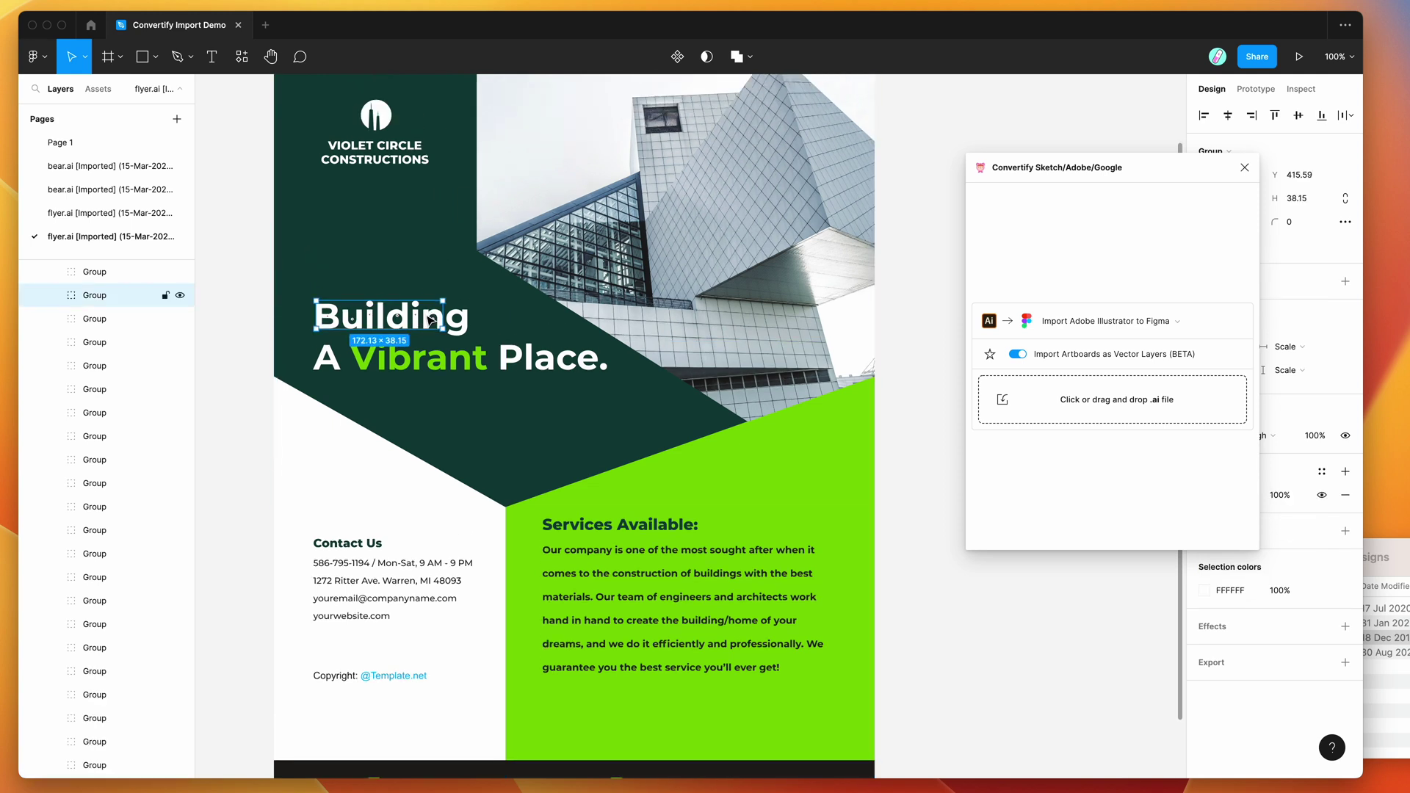
double_click(433, 321)
scroll(411, 323, "up", 1)
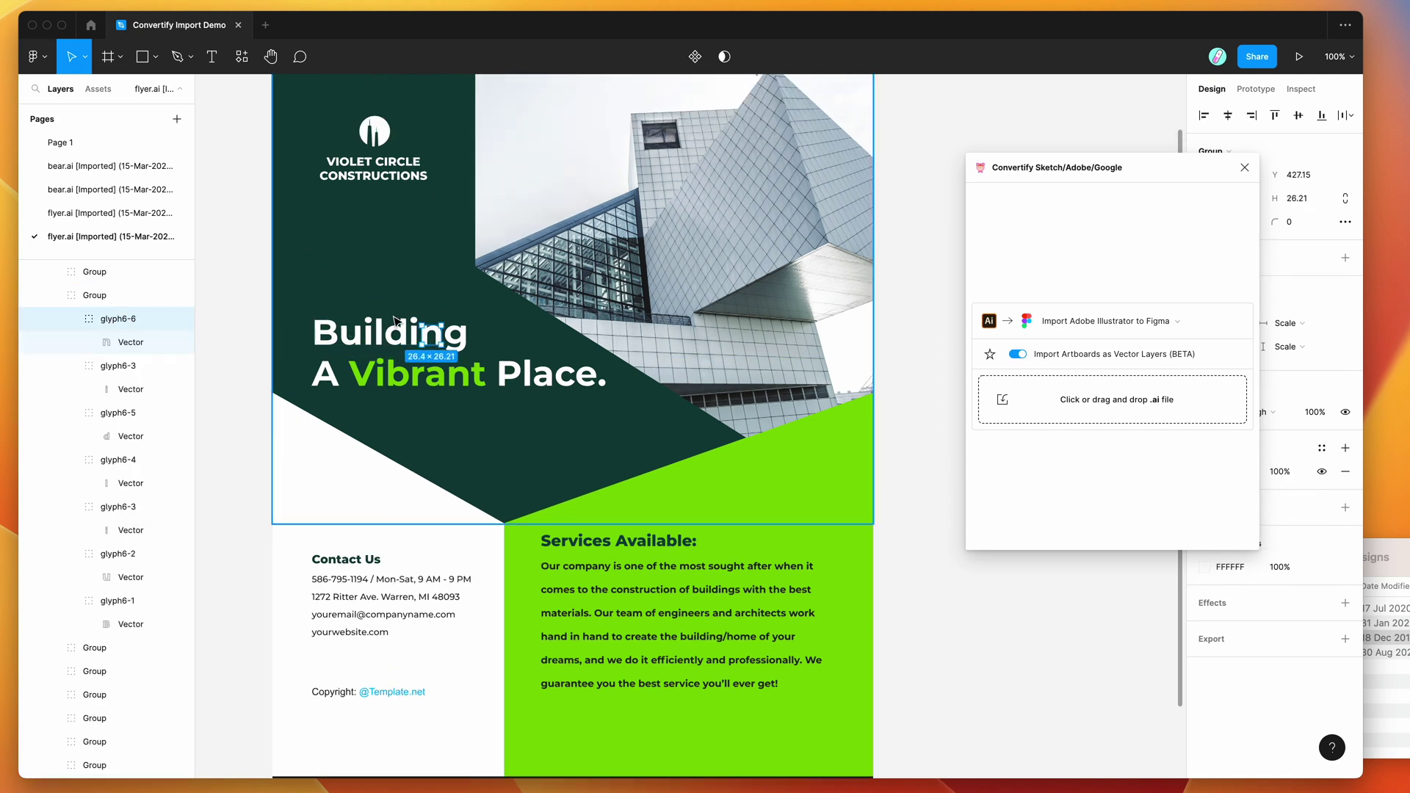
double_click(398, 335)
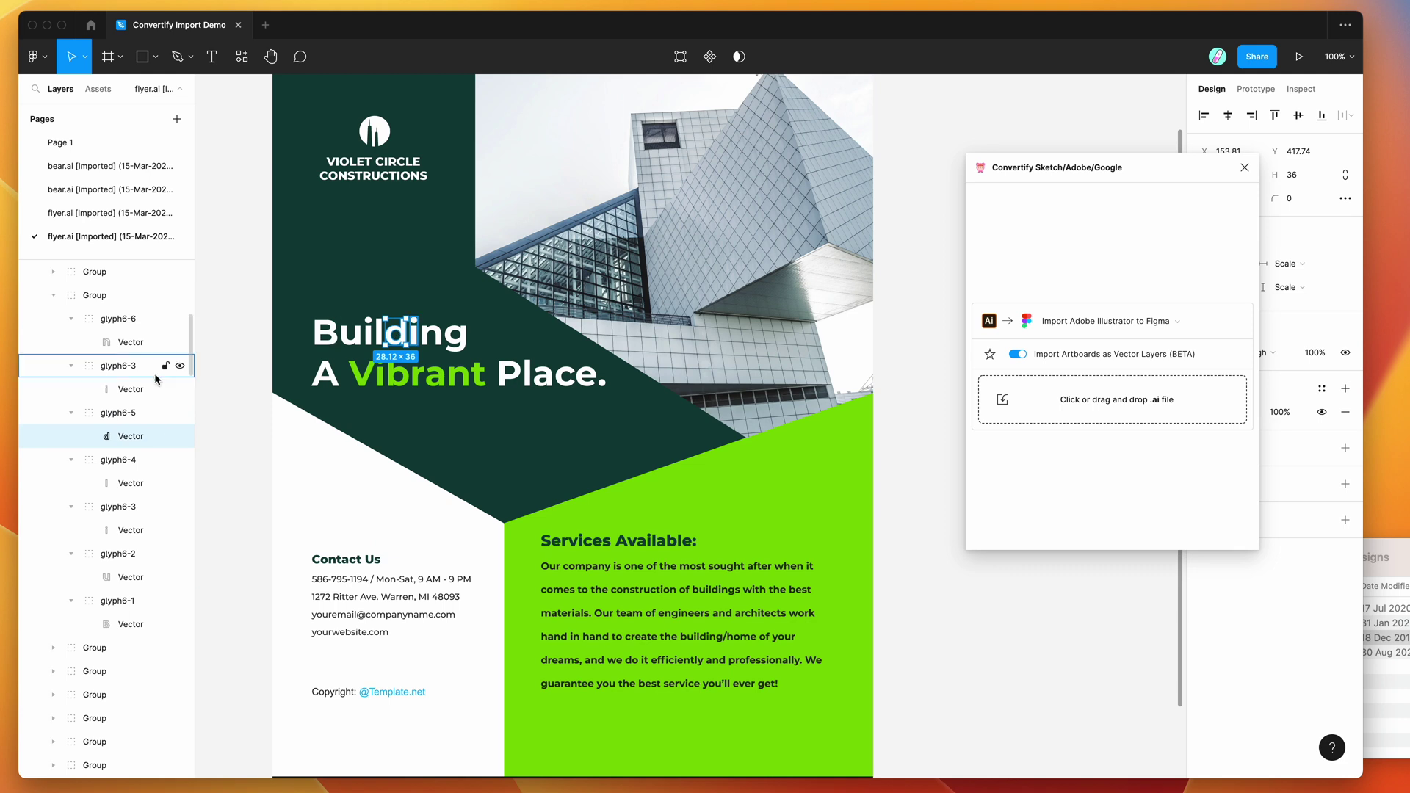
left_click(130, 390)
scroll(286, 369, "up", 2)
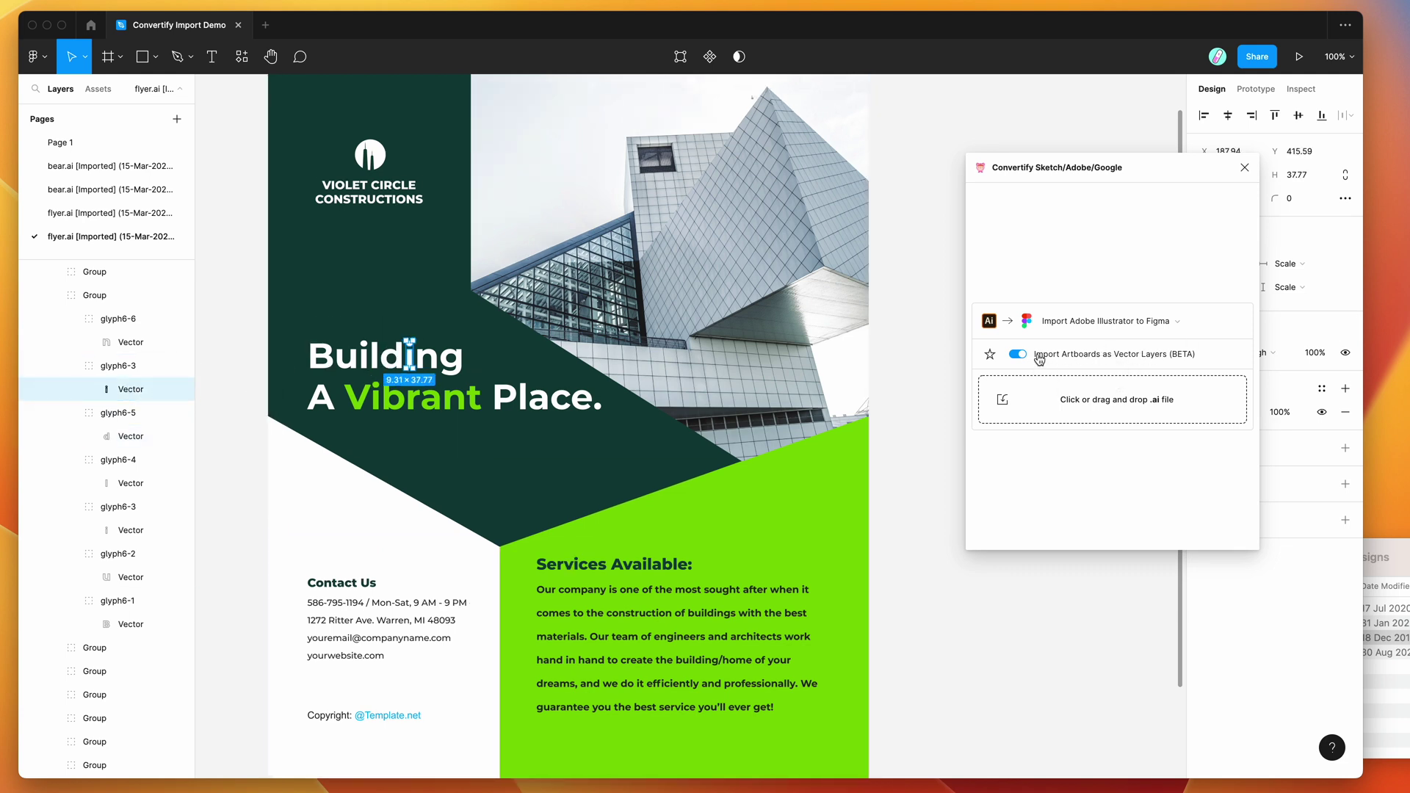
scroll(147, 367, "up", 3)
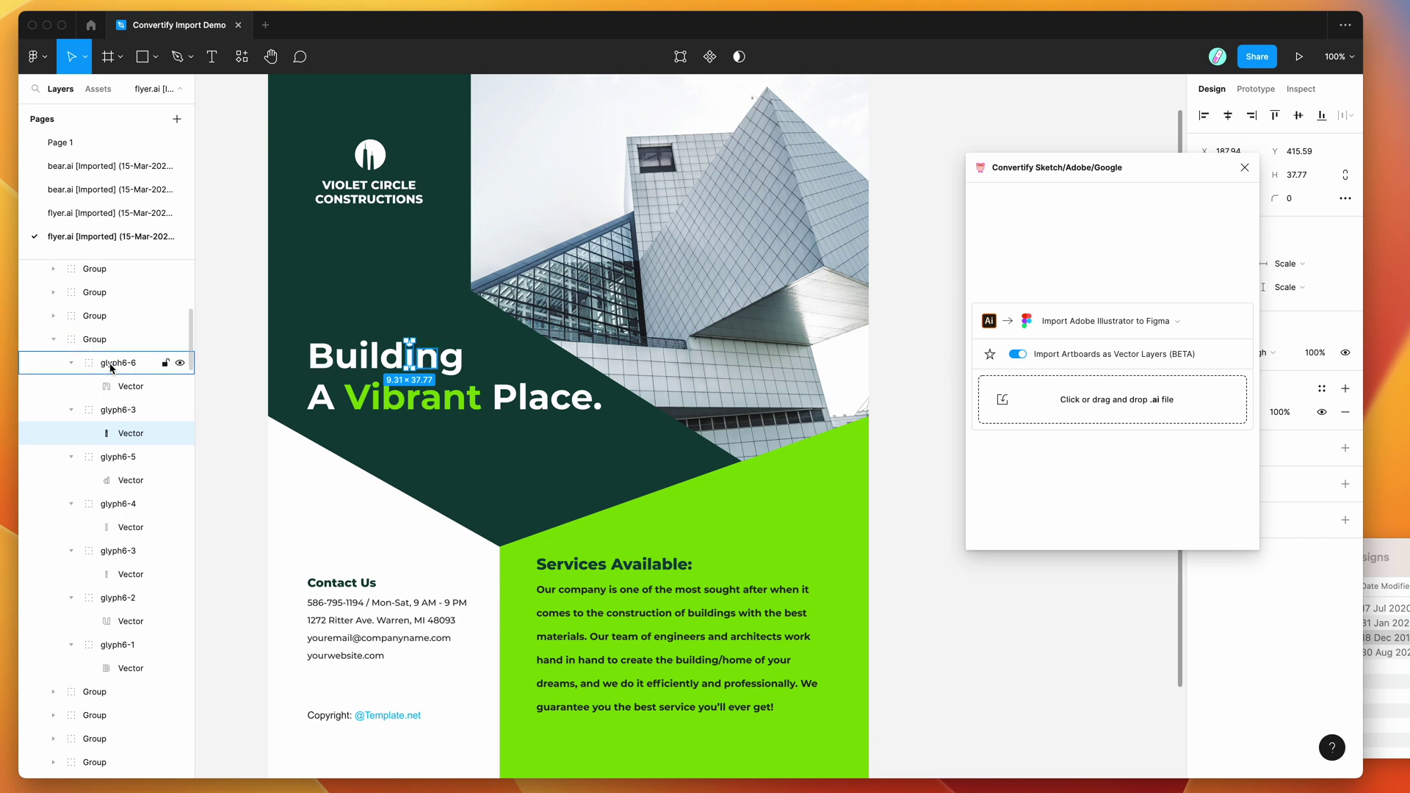
left_click(54, 341)
left_click(916, 426)
scroll(916, 425, "left", 1)
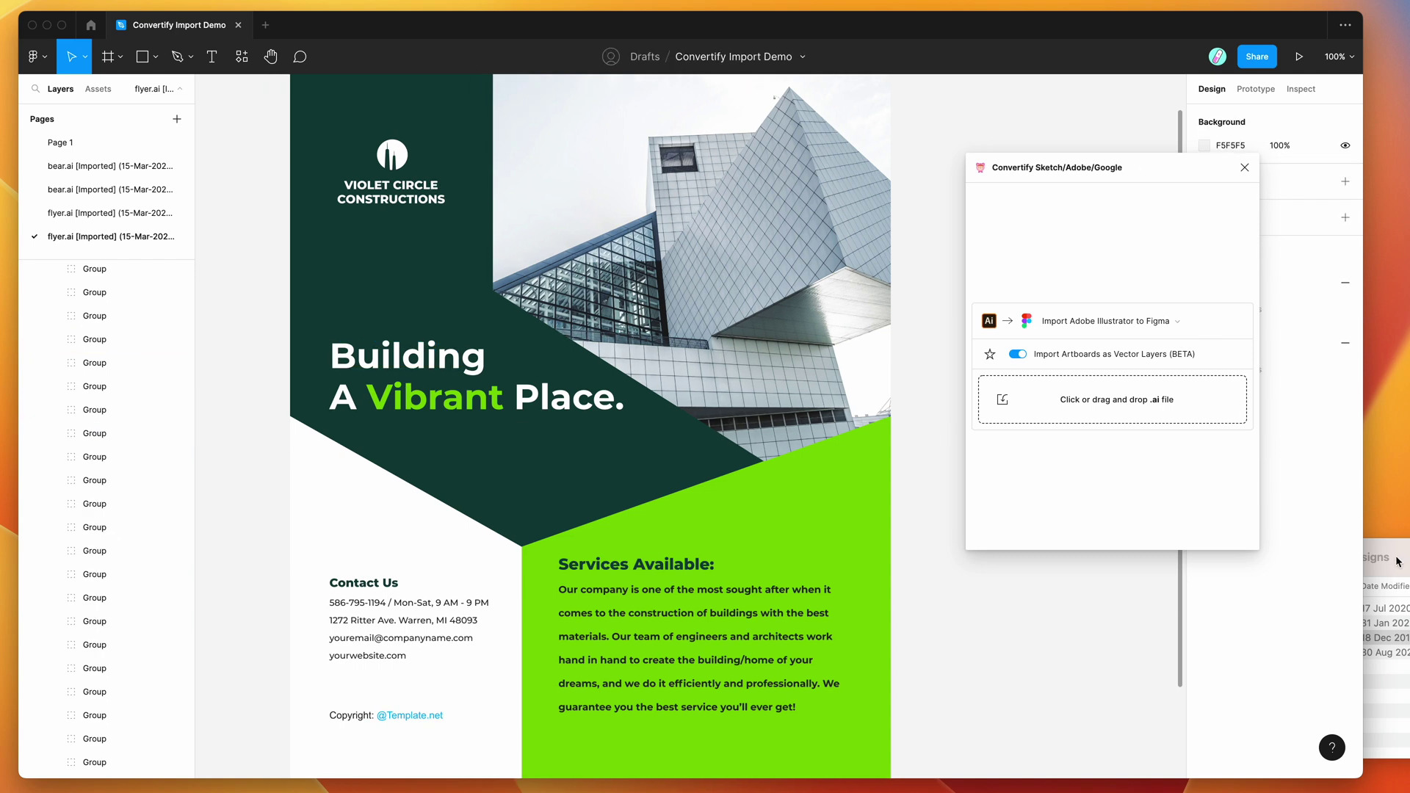
Step: Preview travel-template.ai's pages in Finder Quick Look without opening it
left_click_drag(1397, 561, 1386, 554)
left_click(1276, 646)
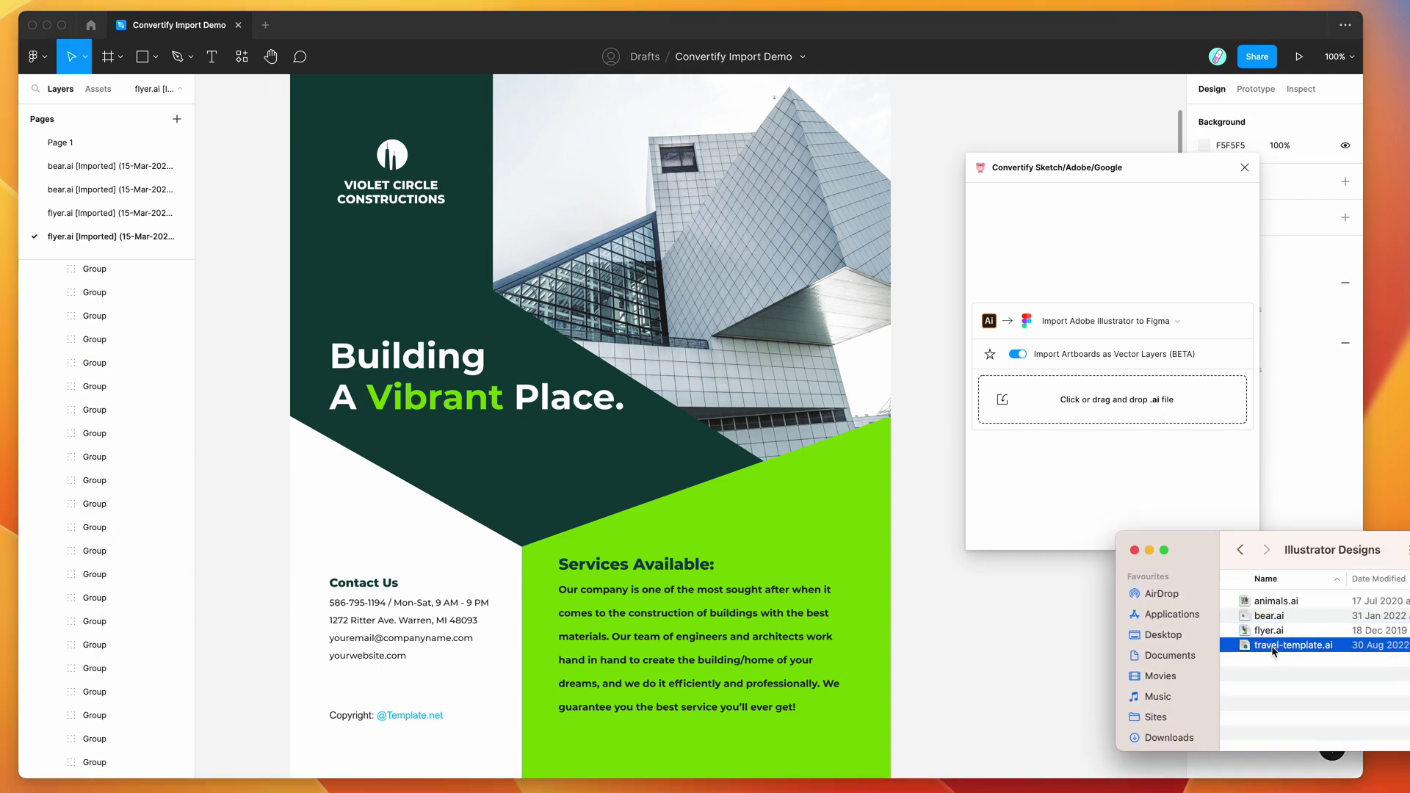
key("space")
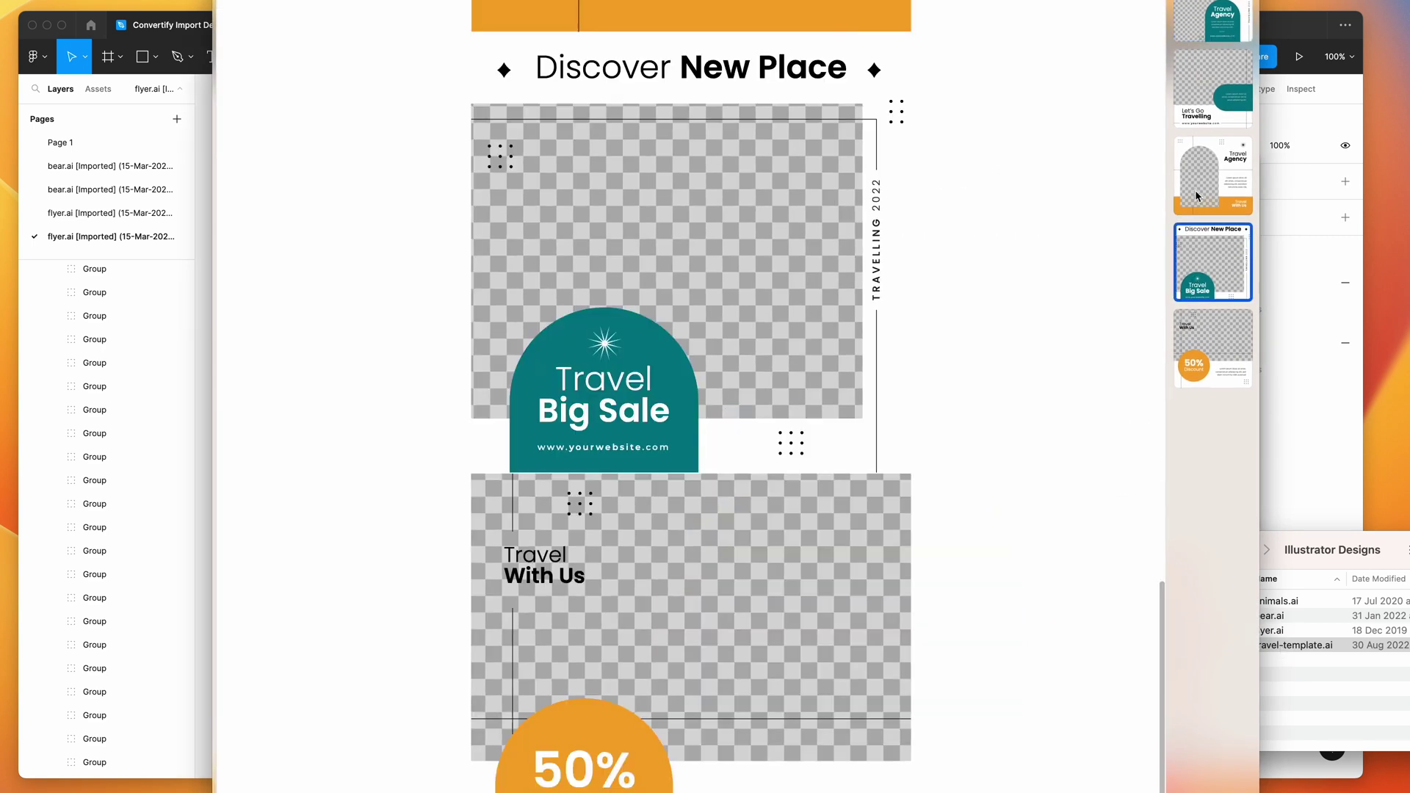
left_click(1196, 173)
key("space")
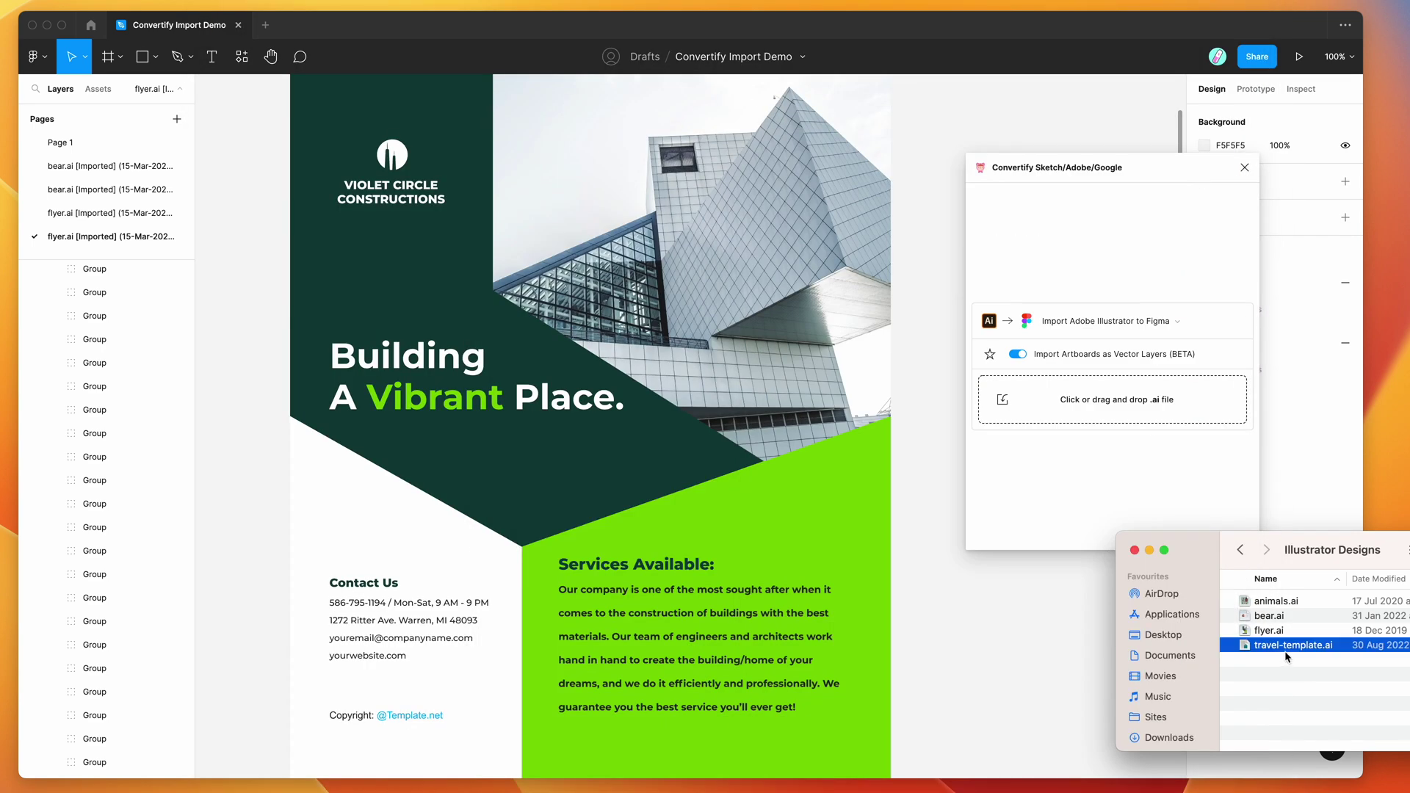
Step: Import travel-template.ai through Convertify as vector layers and inspect its Frame 1
left_click_drag(1307, 650, 1076, 416)
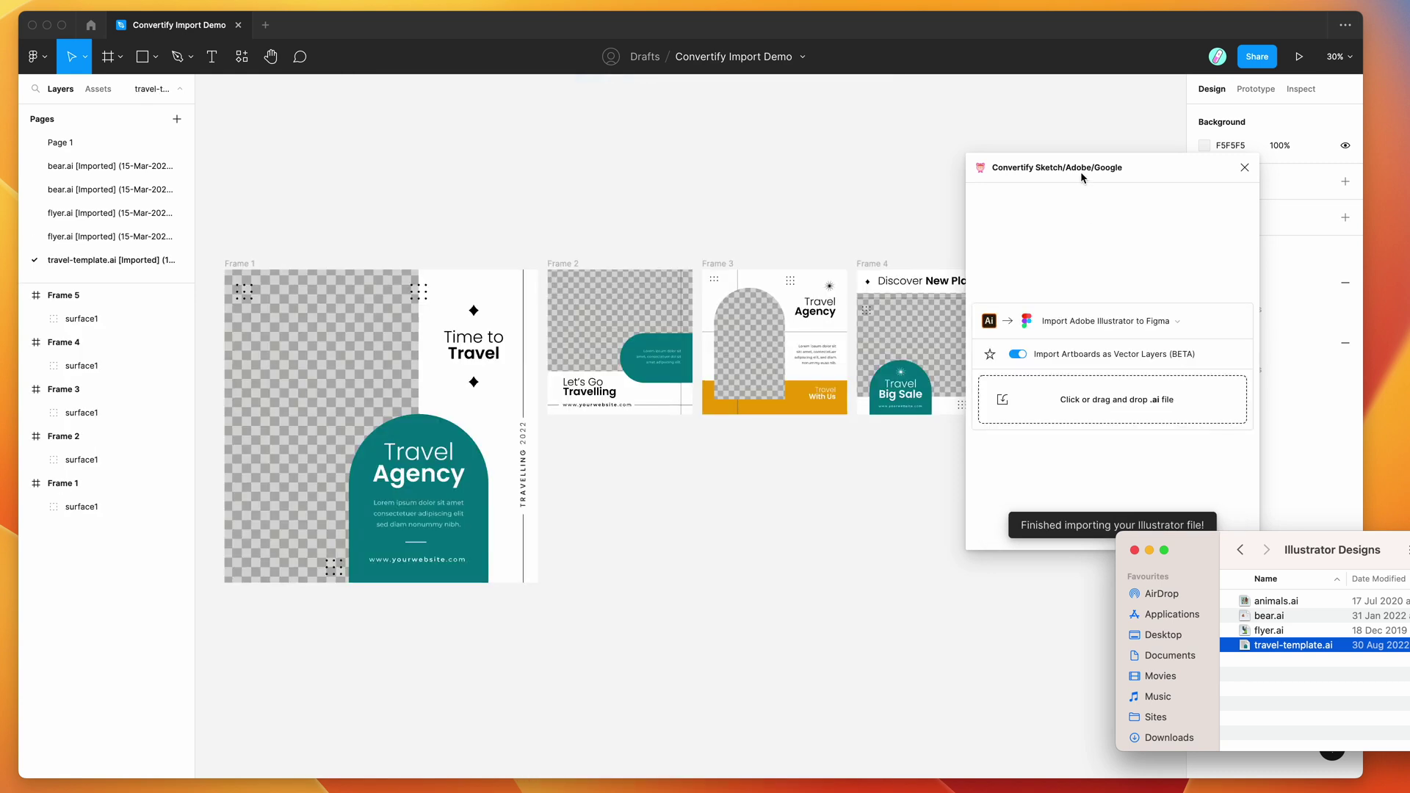
left_click(1081, 172)
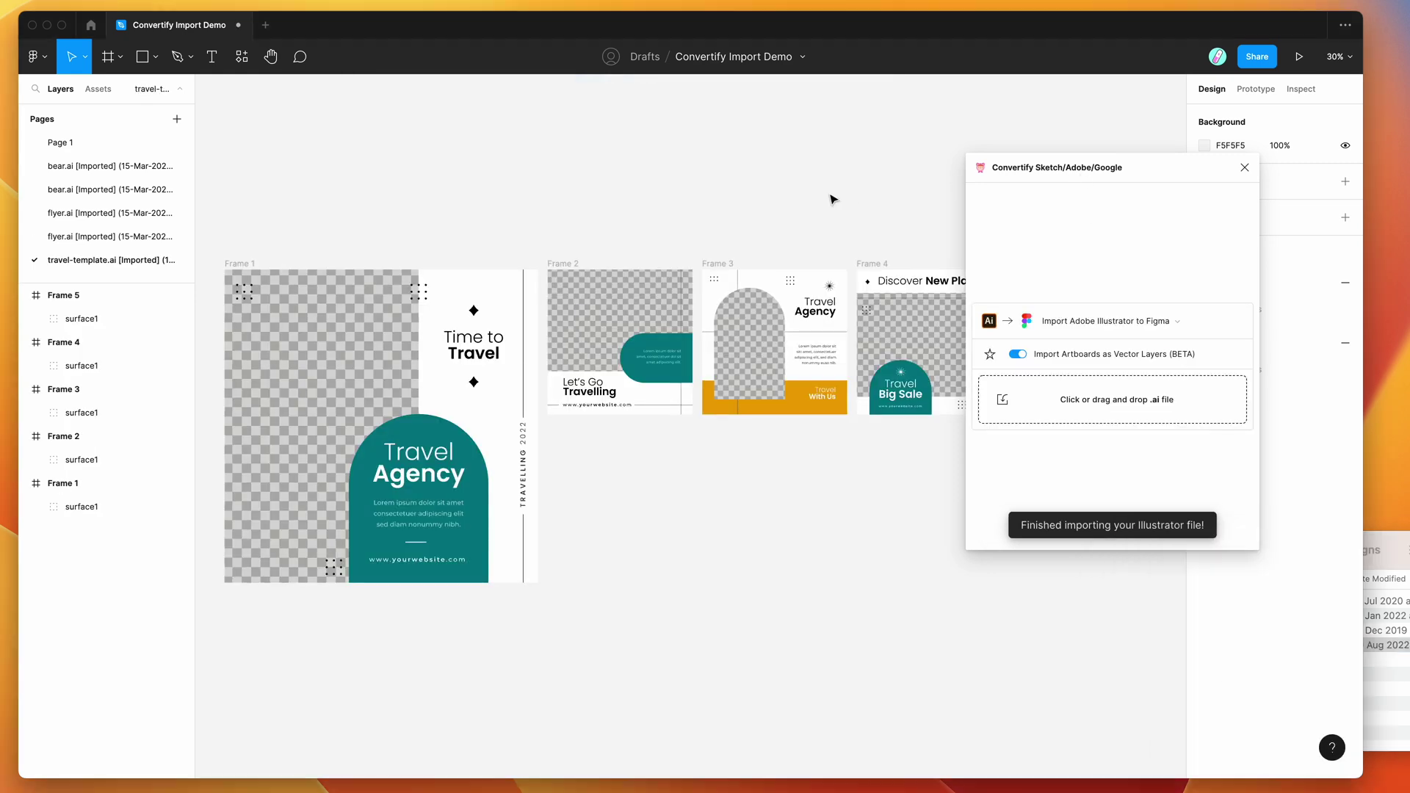
scroll(835, 199, "right", 5)
scroll(834, 199, "left", 5)
left_click(62, 482)
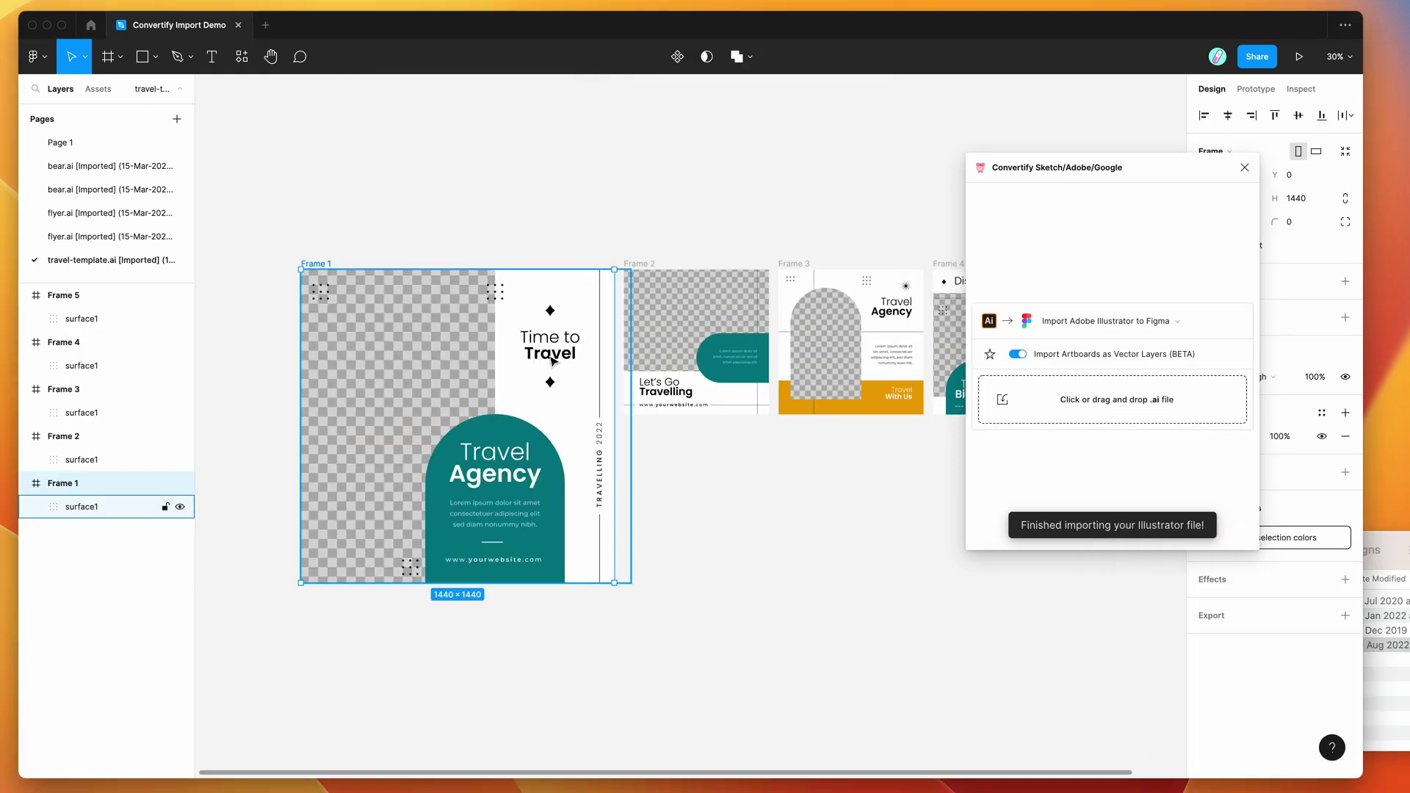
scroll(552, 361, "up", 2)
scroll(552, 360, "up", 5)
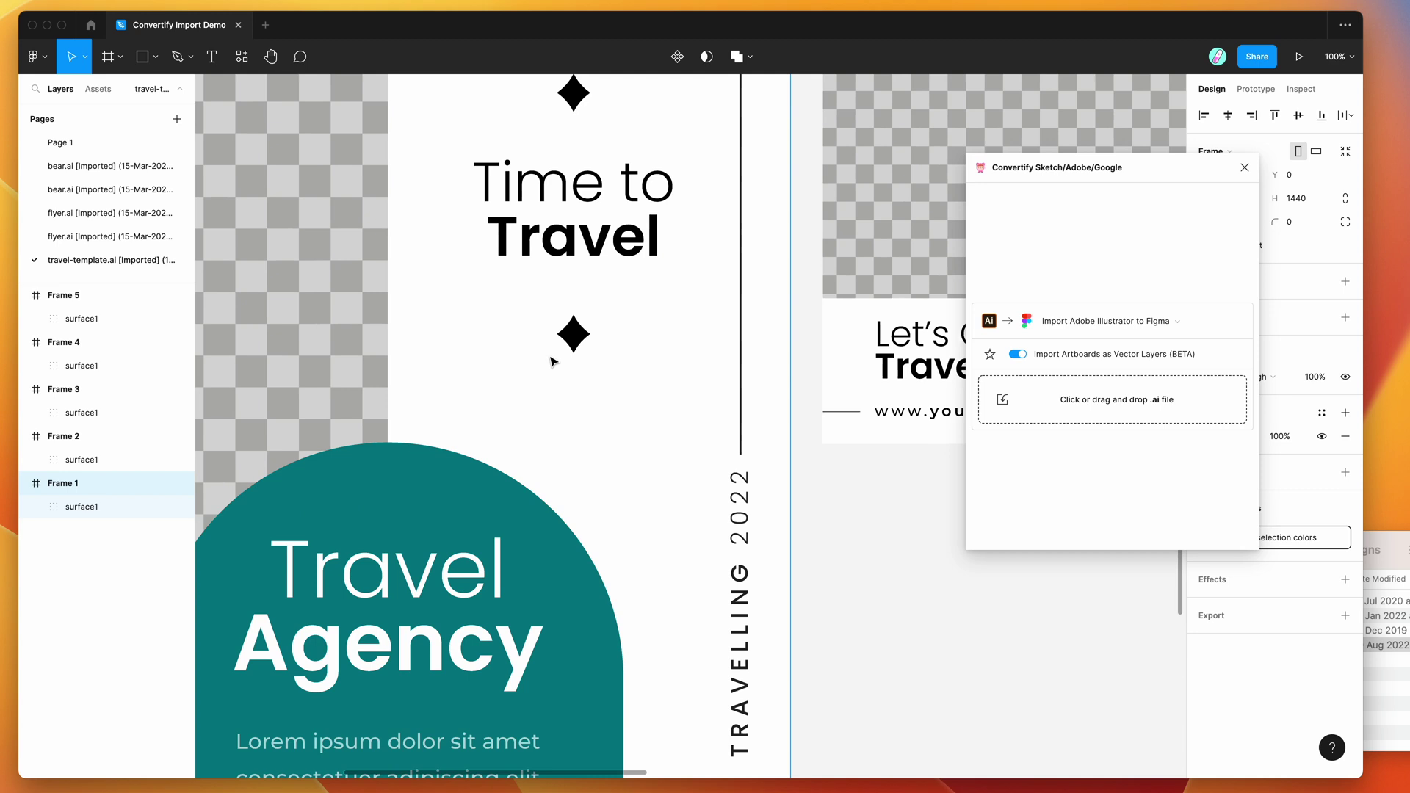
Step: Turn off 'Import Artboards as Vector Layers' and re-import travel-template.ai as flat images, checking Frame 2
left_click(1087, 360)
left_click(1385, 545)
left_click_drag(1289, 642, 1105, 401)
left_click(661, 355)
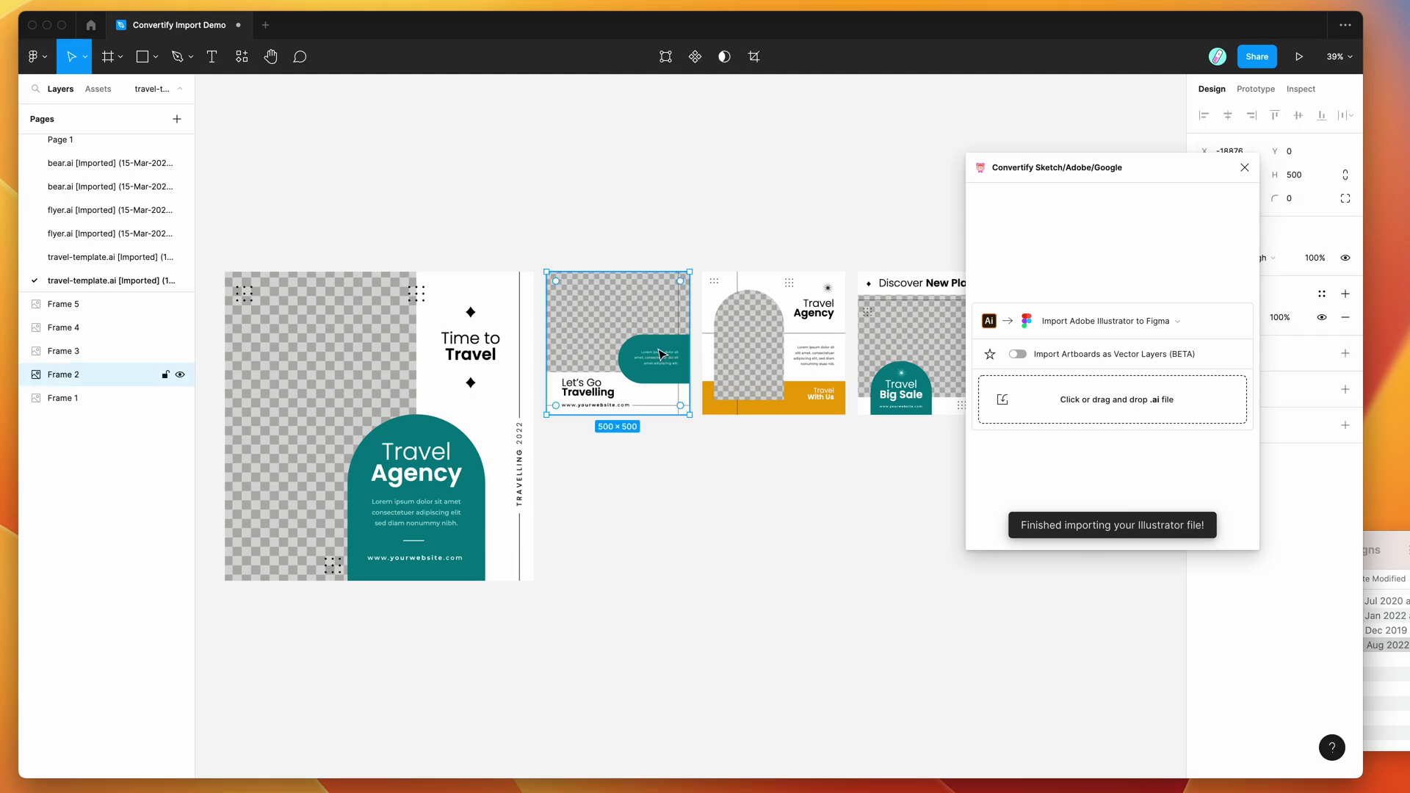
scroll(661, 354, "up", 10)
scroll(660, 355, "left", 8)
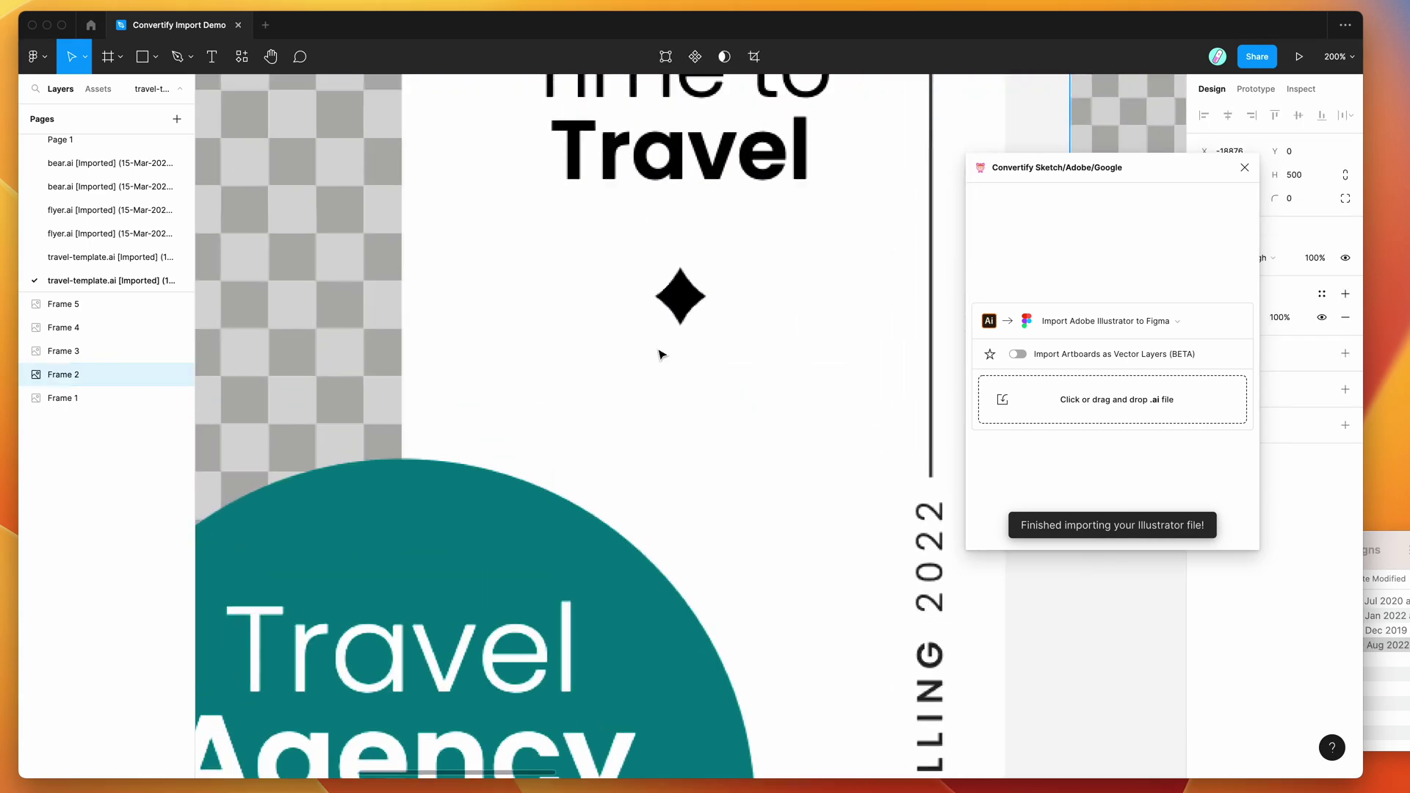
Step: Drop animals.ai onto Convertify as a flat image and select its 500 × 500 Frame 1
left_click(1366, 538)
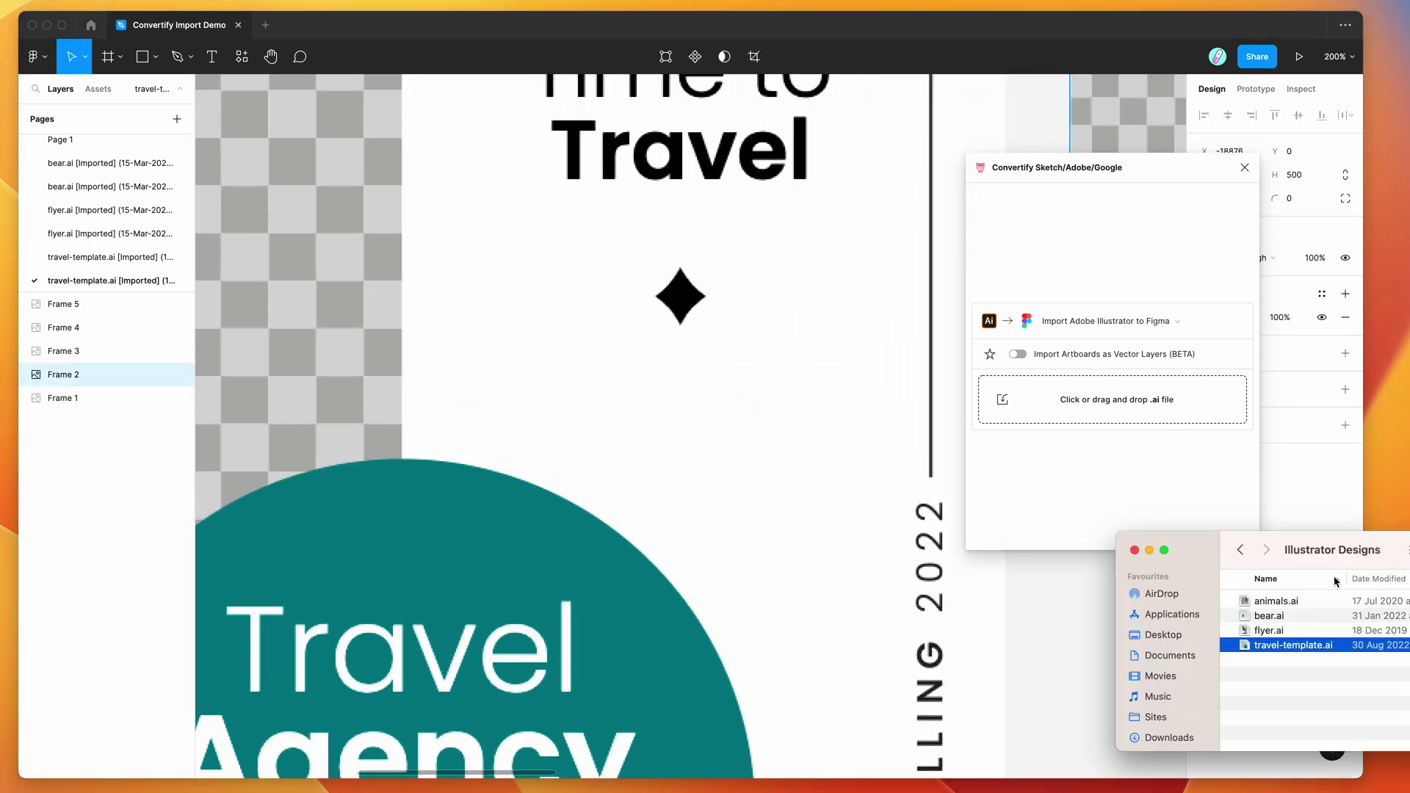
left_click(1302, 604)
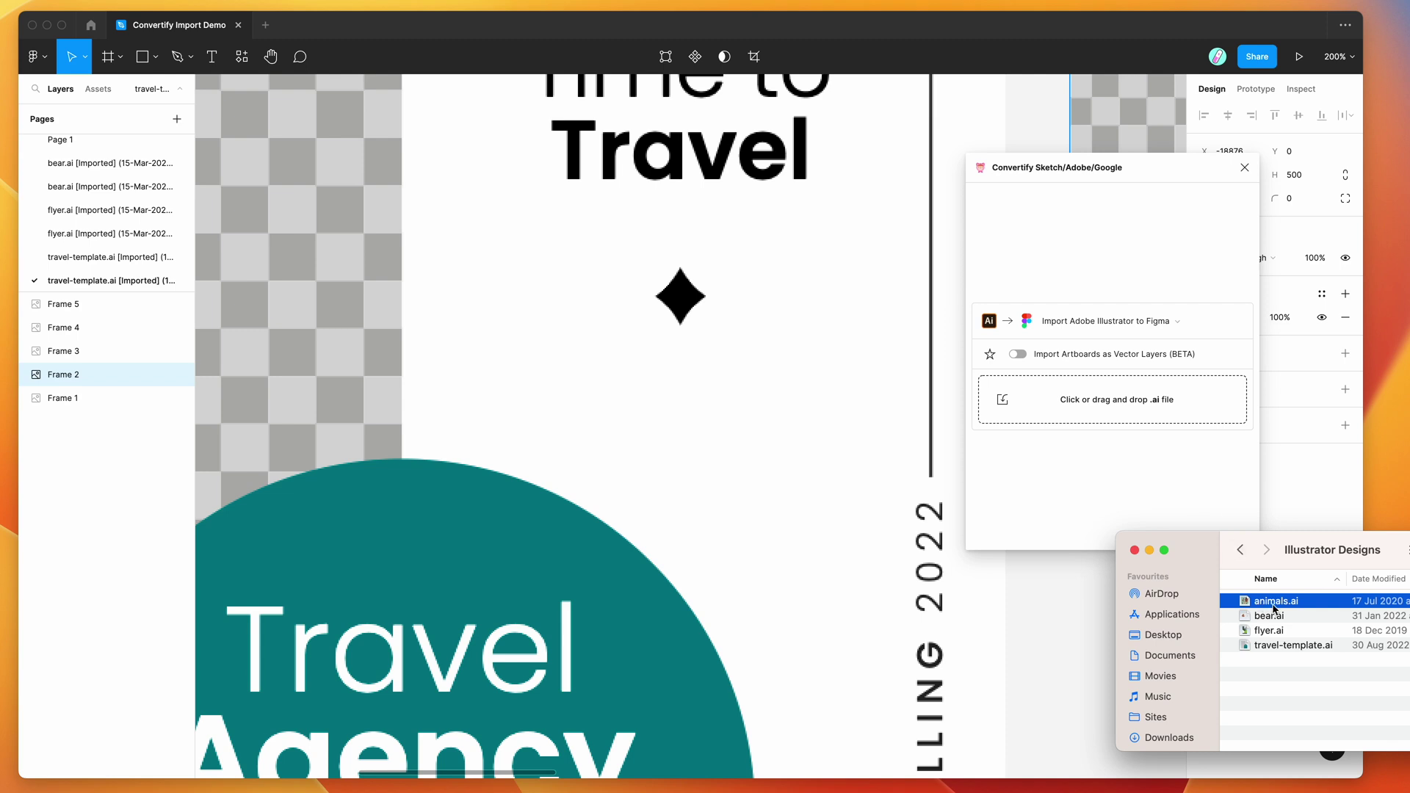
left_click_drag(1273, 608, 1095, 409)
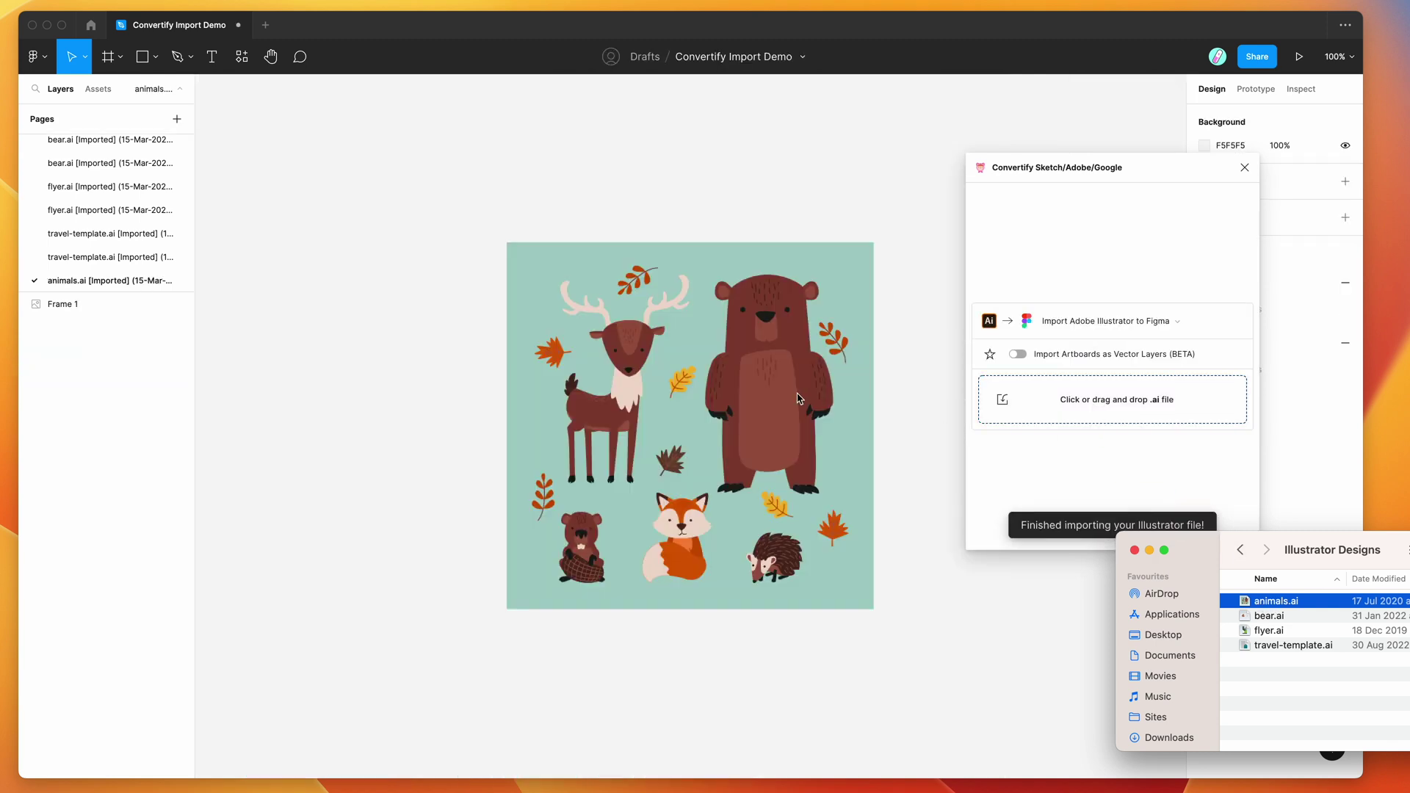
left_click(799, 398)
Step: Zoom in on the animals picture to inspect its pixels, then zoom back out
key("super+equal")
key("super+equal")
scroll(738, 398, "up", 5)
scroll(738, 398, "left", 3)
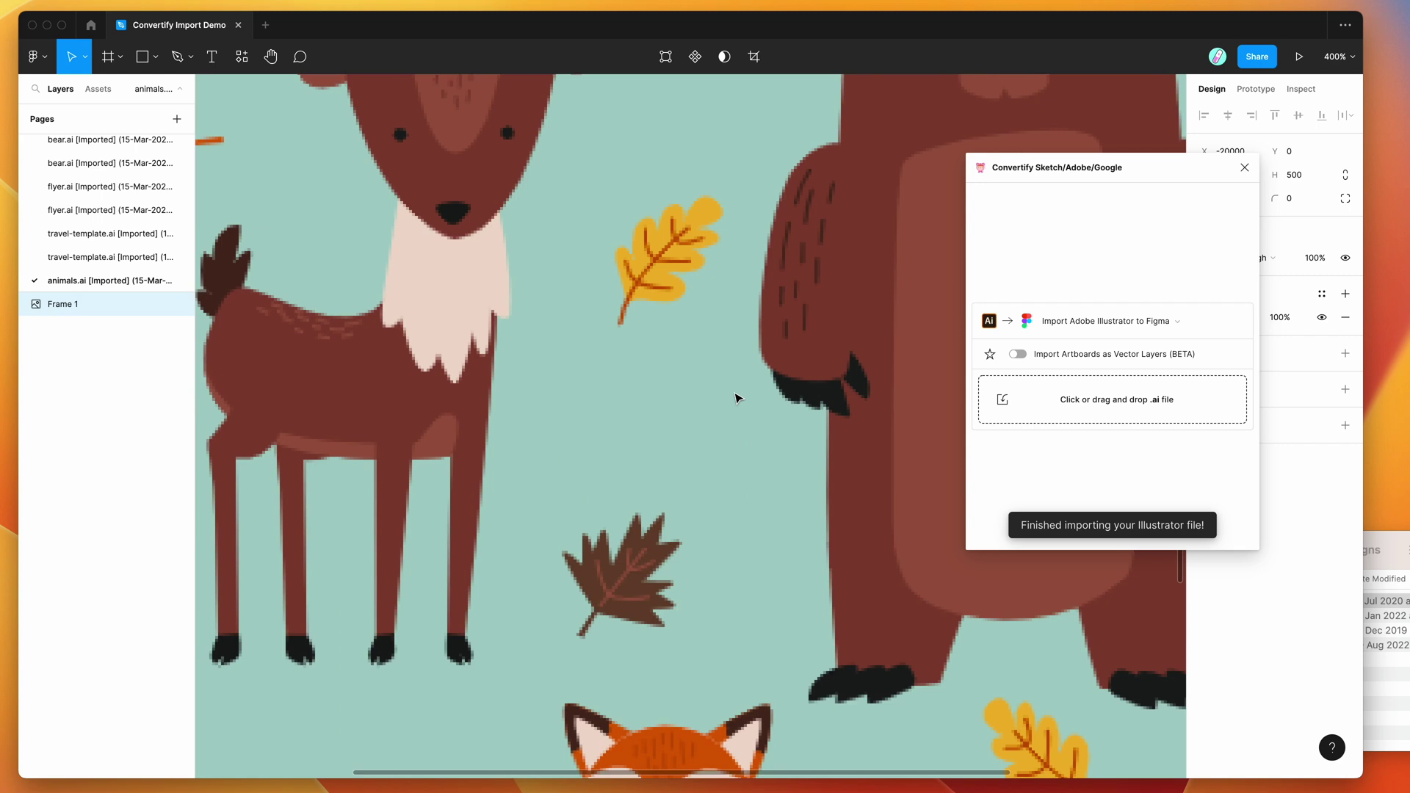
key("super+minus")
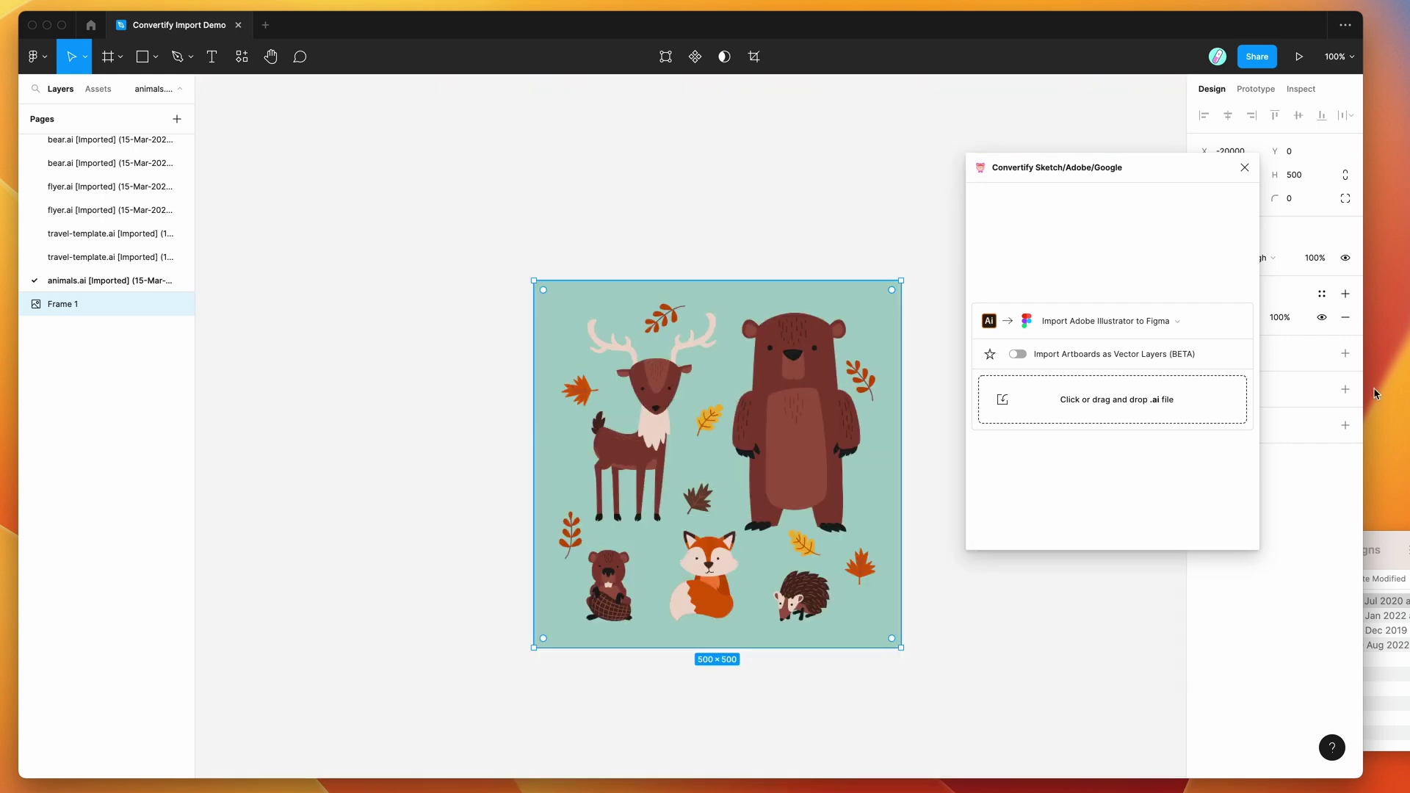
Step: Import animals.ai again through Convertify as editable vector layers and select the artwork
left_click(1392, 550)
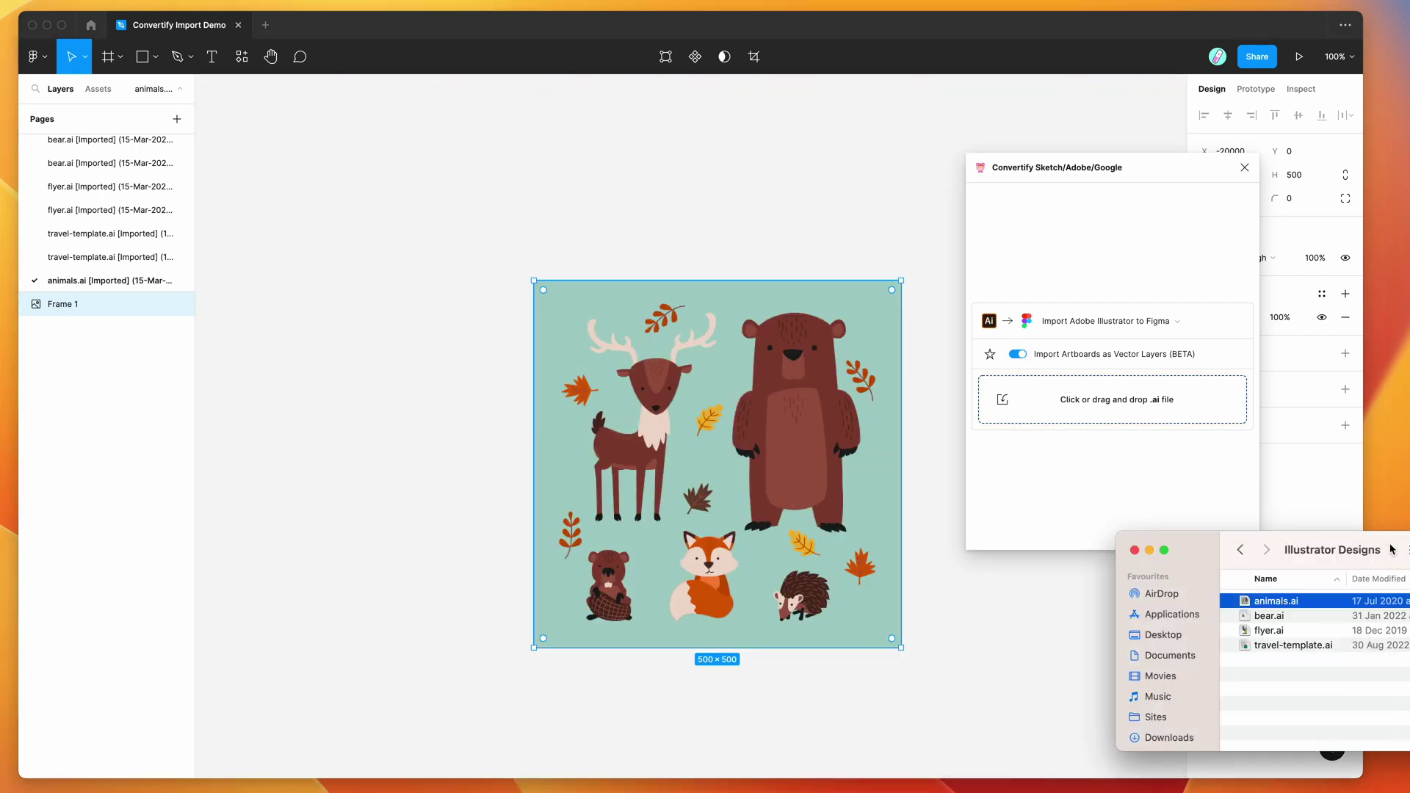
left_click_drag(1297, 606, 1136, 404)
left_click(768, 371)
left_click(768, 371)
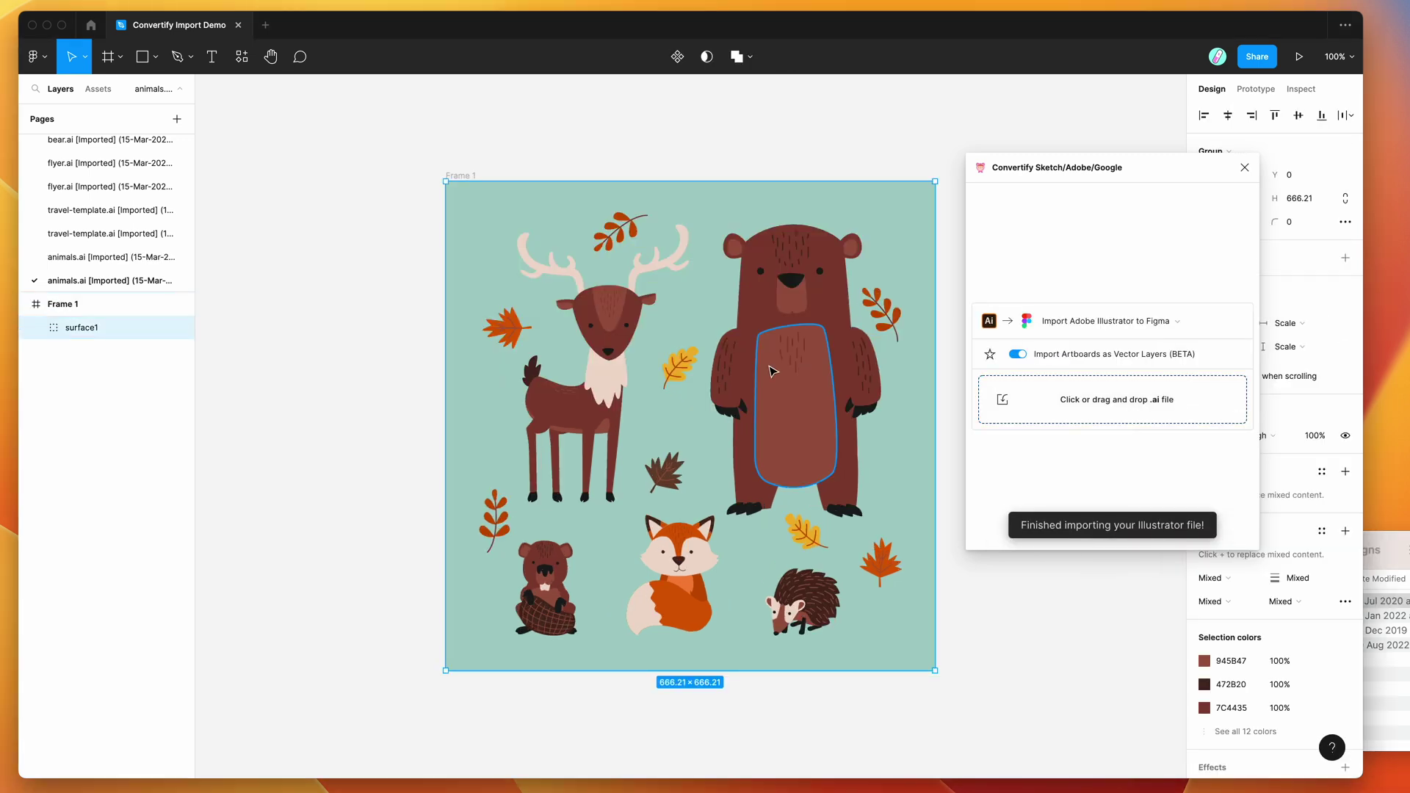
Step: Zoom in on the bear and select its nose as a separate vector
key("super+equal")
scroll(773, 371, "up", 5)
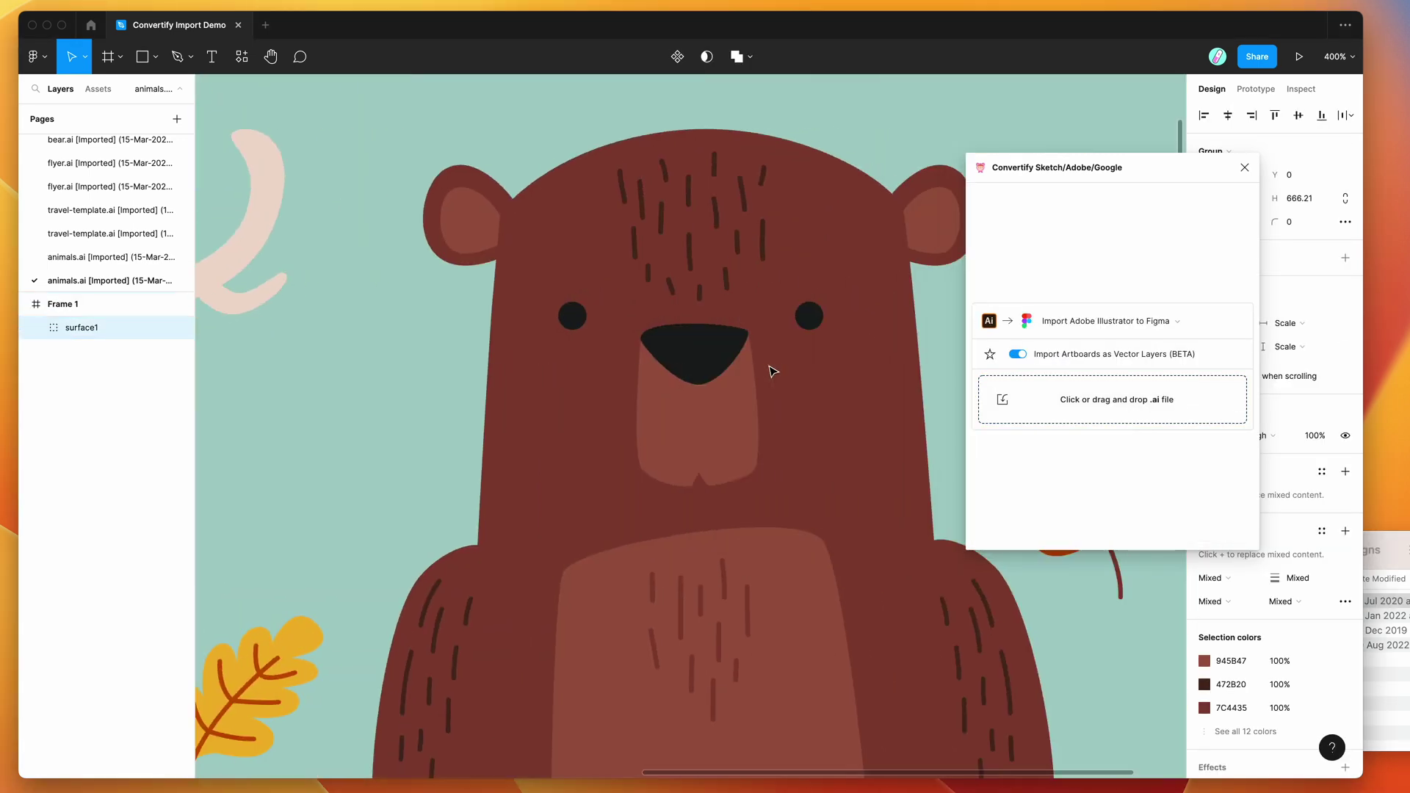
scroll(781, 388, "right", 3)
scroll(780, 387, "right", 1)
double_click(589, 360)
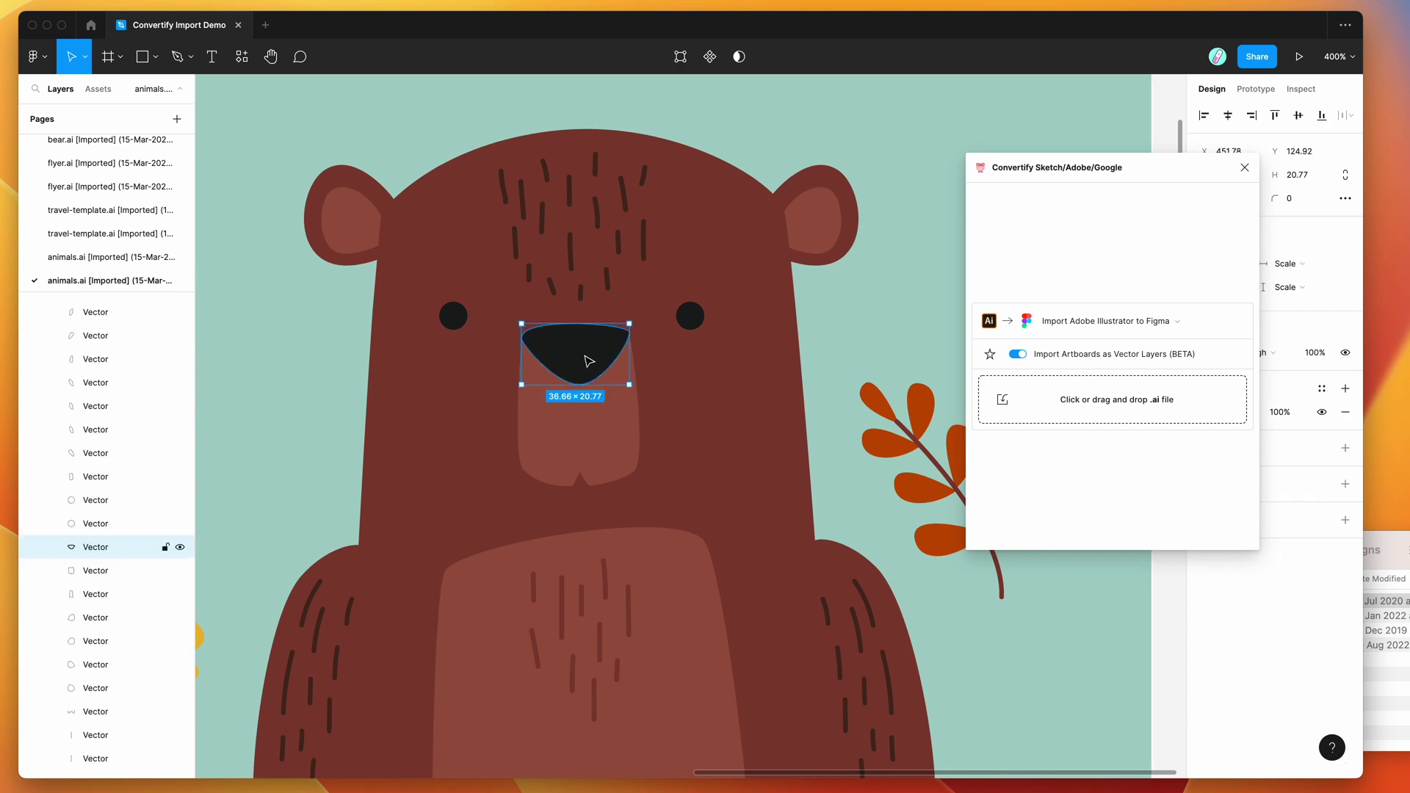
Step: Select the background shape, then the whole 666.67 × 666.67 Frame 1
scroll(762, 334, "down", 8)
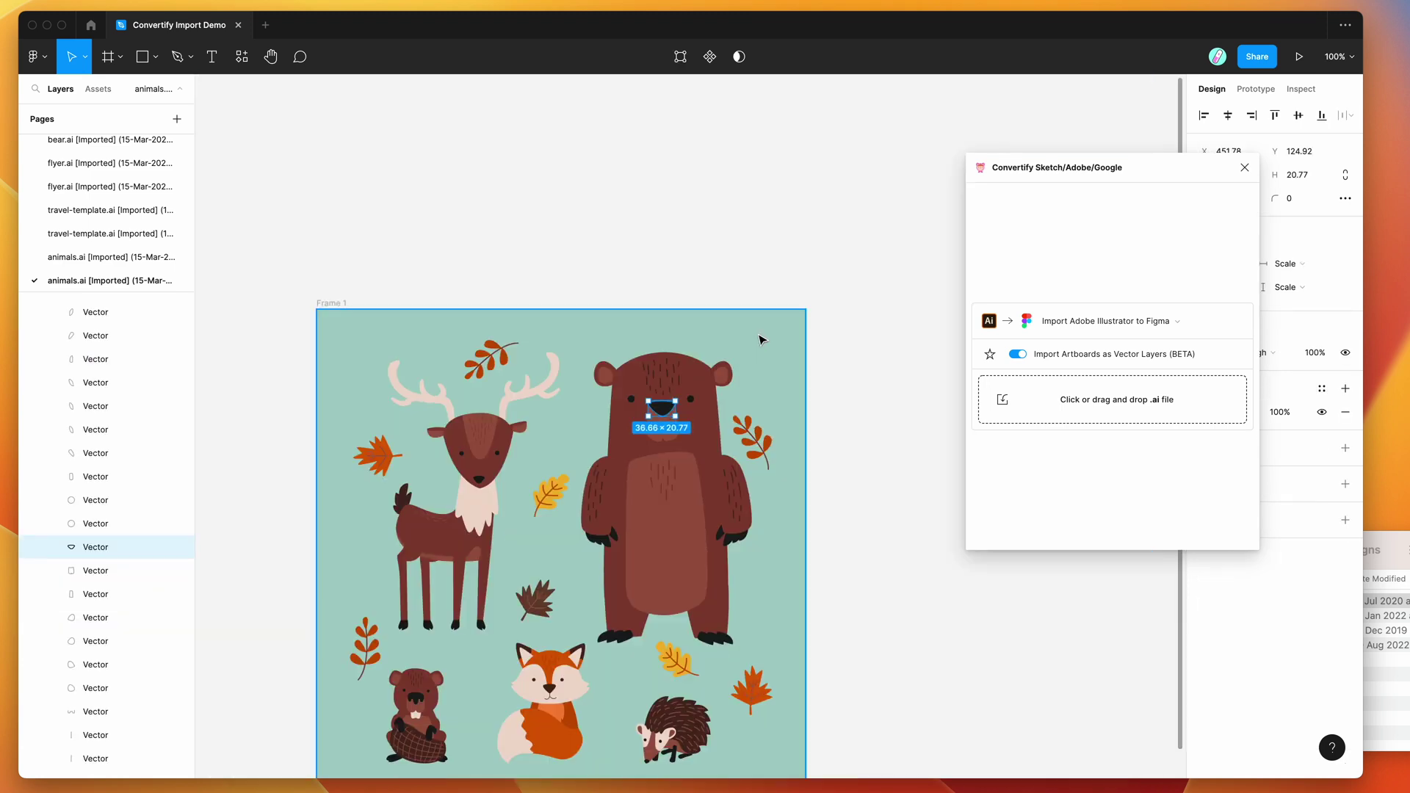
left_click(762, 334)
scroll(764, 316, "down", 2)
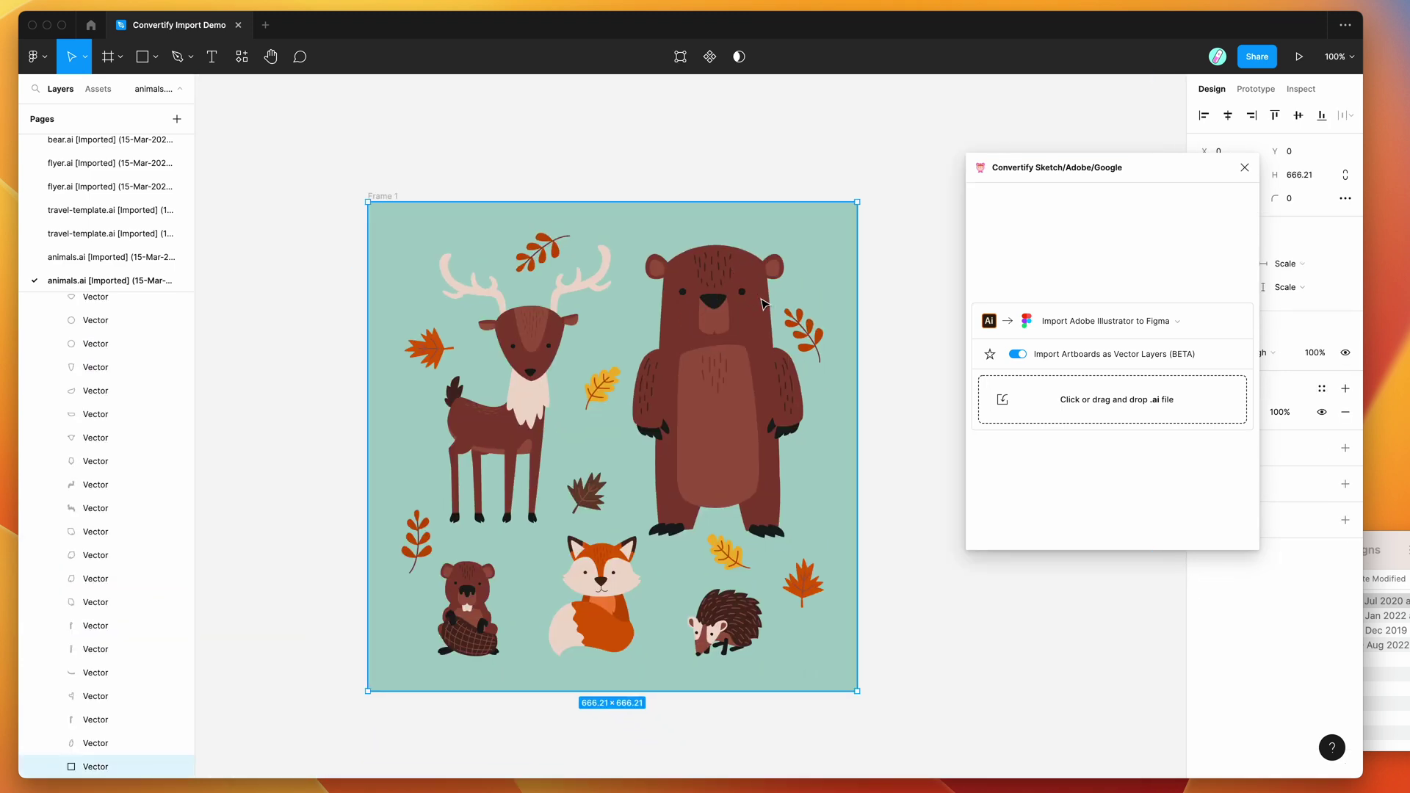
left_click(389, 196)
scroll(404, 184, "right", 2)
scroll(403, 184, "down", 2)
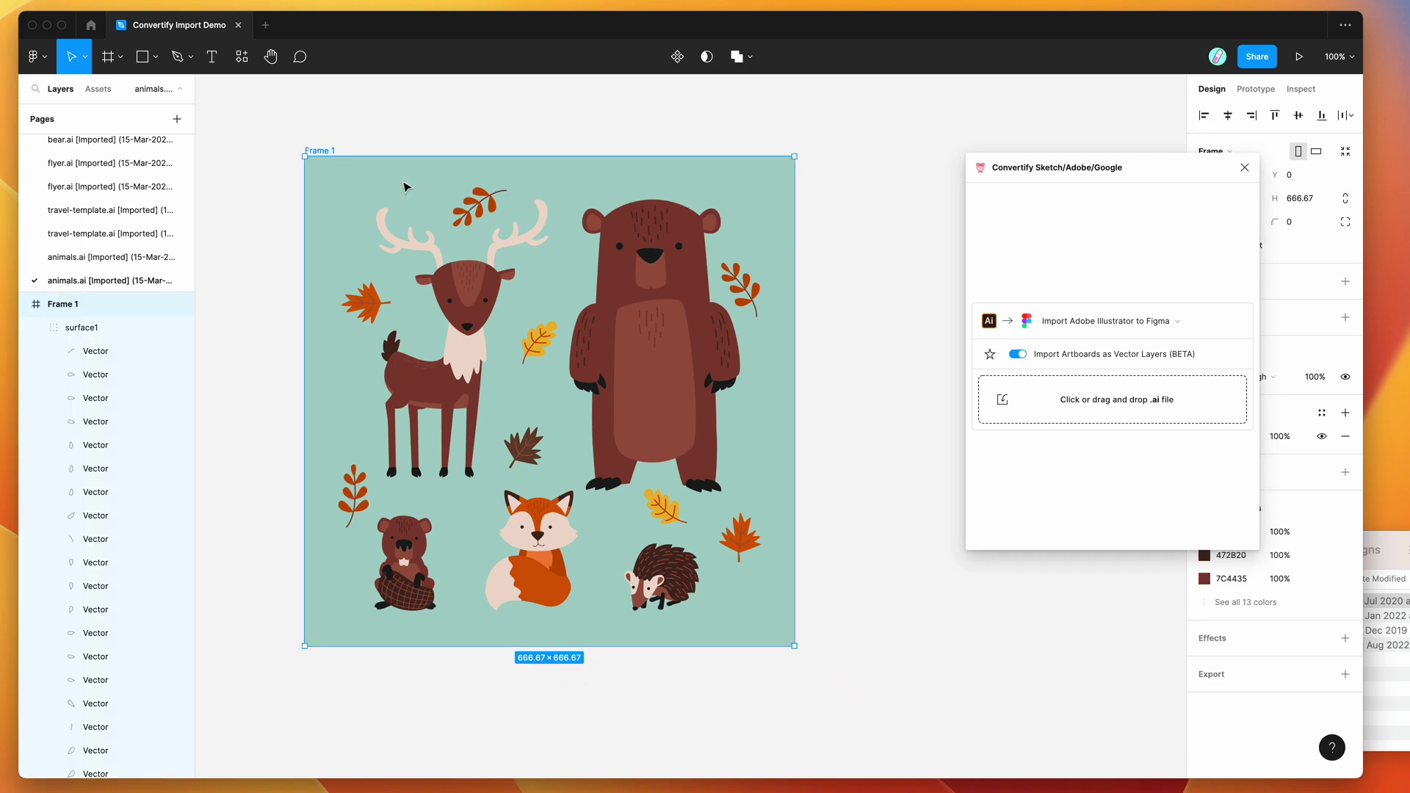
left_click(97, 261)
left_click(102, 240)
scroll(547, 277, "up", 1)
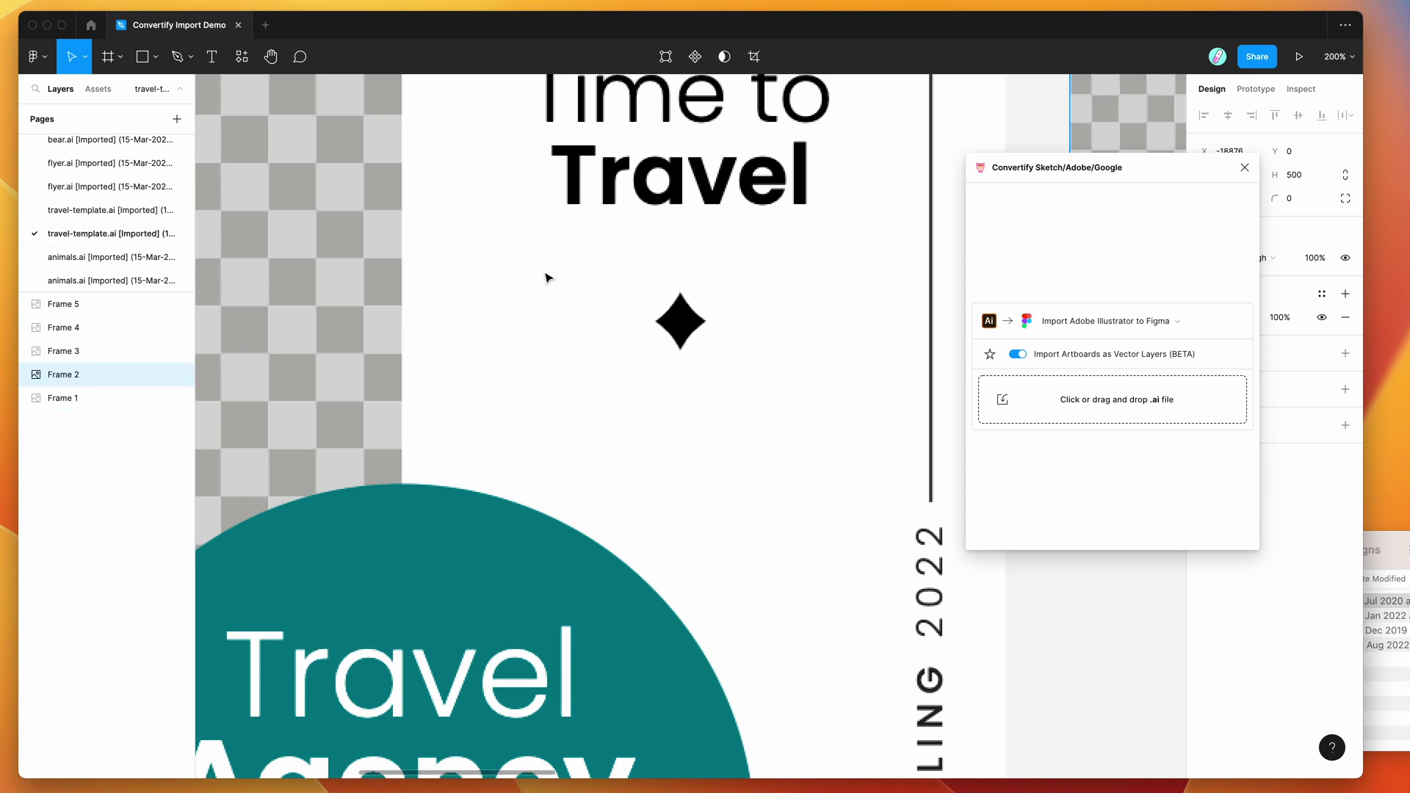
key("shift+1")
left_click_drag(88, 290, 101, 279)
left_click(99, 280)
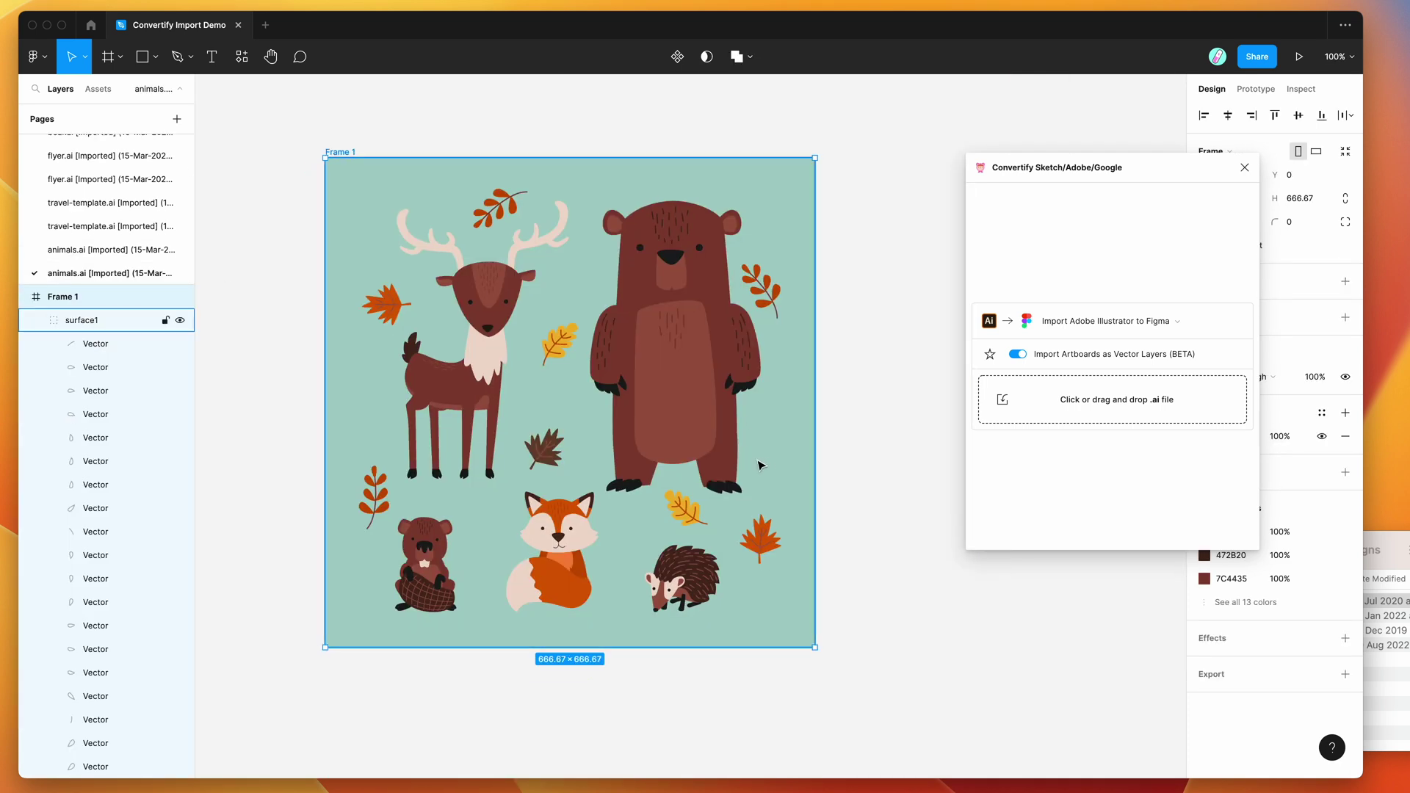
left_click(772, 462)
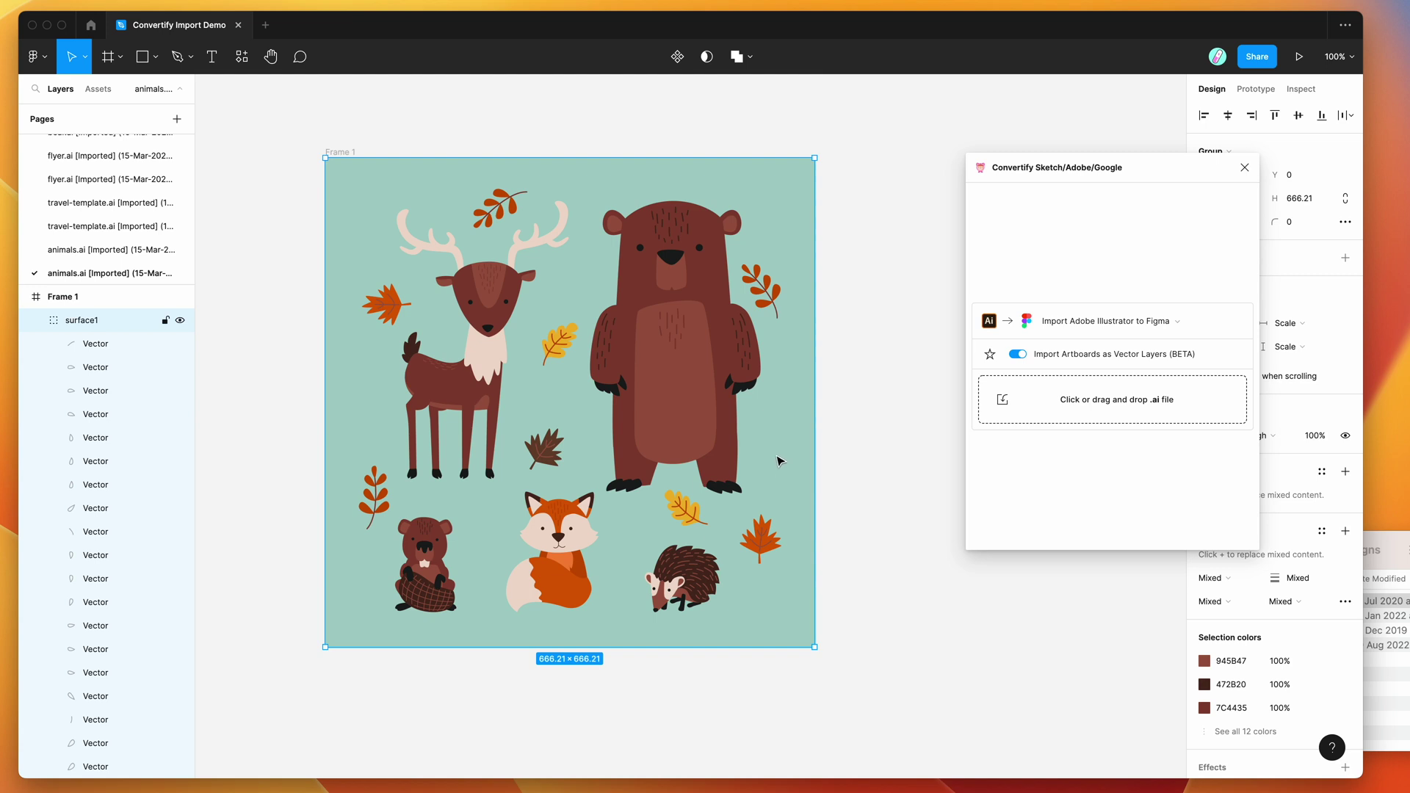
left_click_drag(1079, 176, 979, 204)
scroll(796, 210, "down", 2)
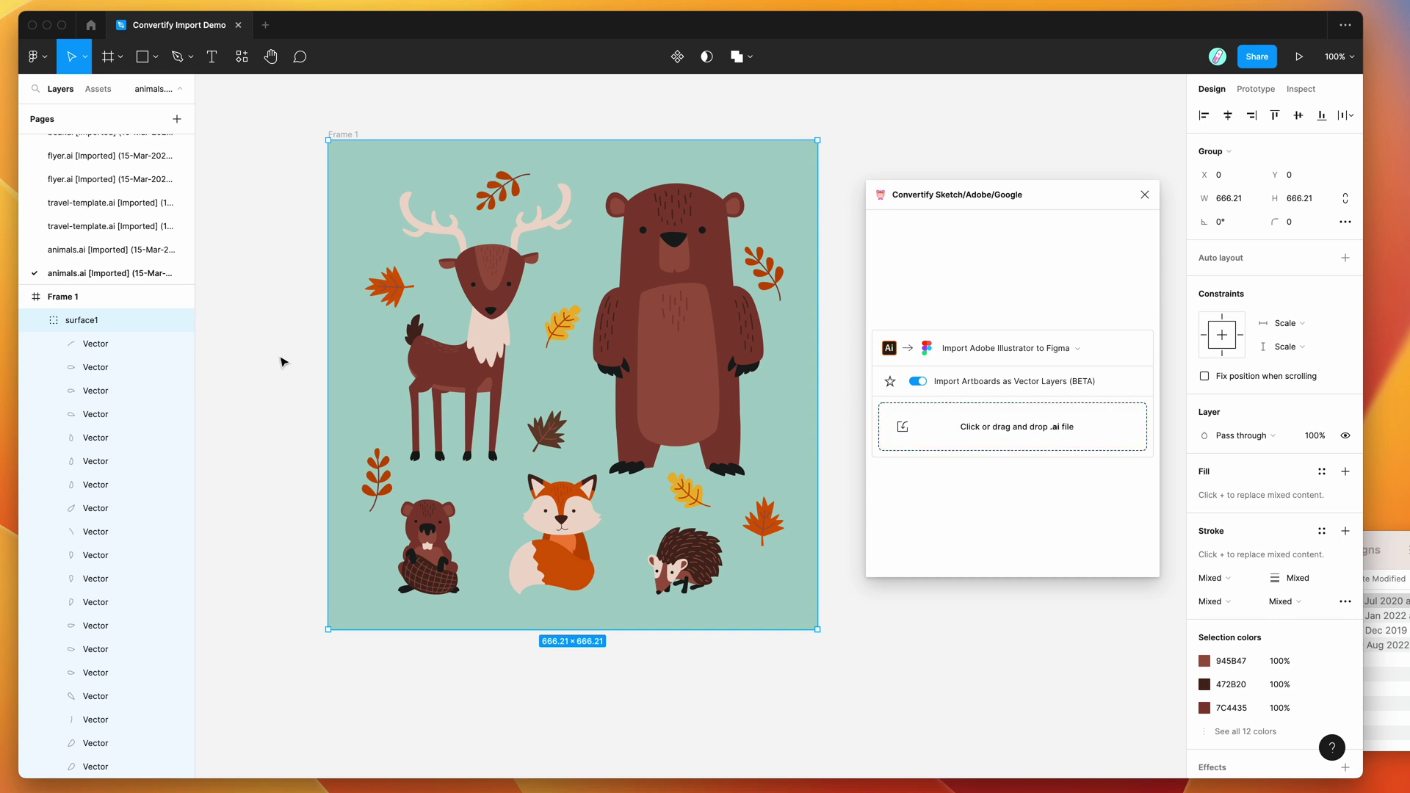
scroll(299, 361, "up", 3)
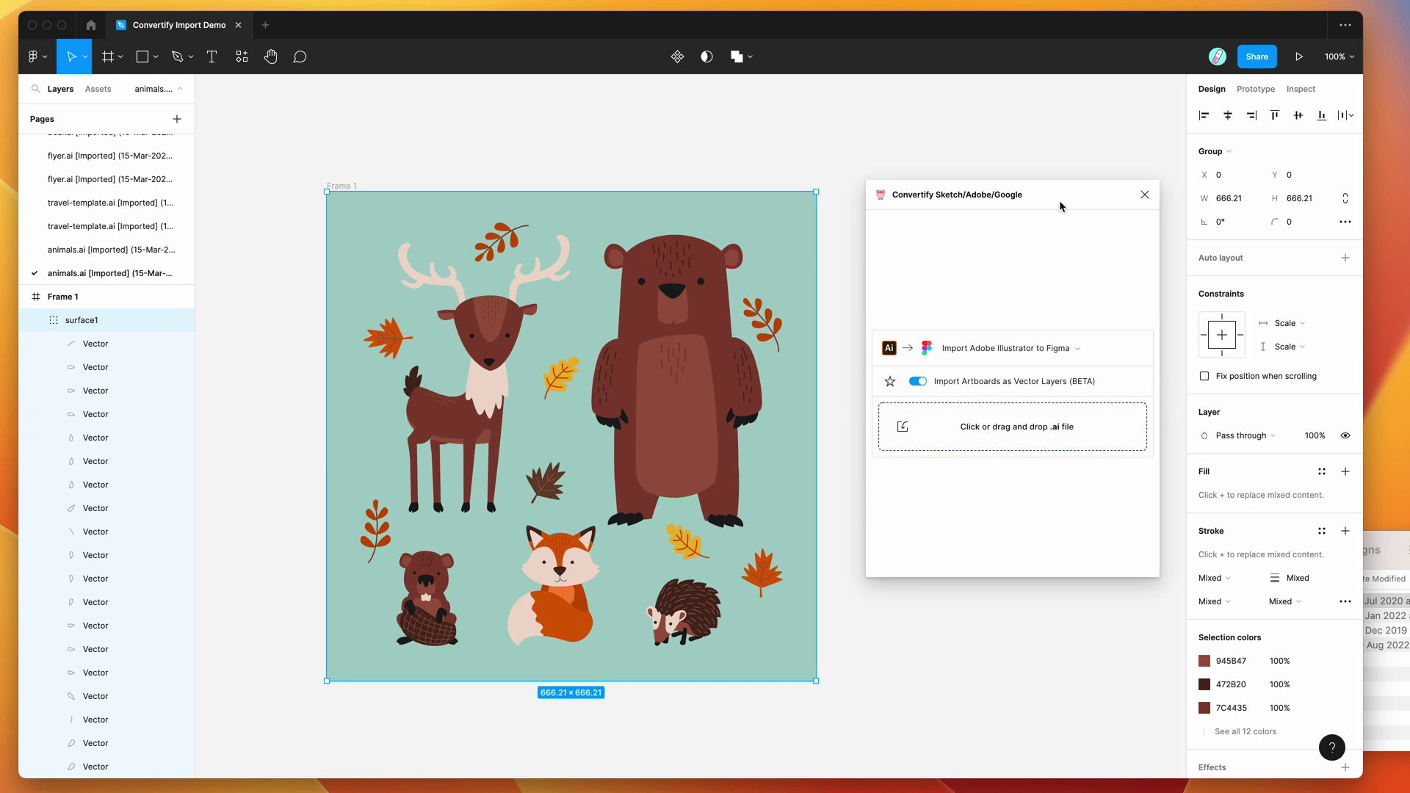
left_click_drag(1059, 206, 1046, 241)
scroll(715, 308, "left", 1)
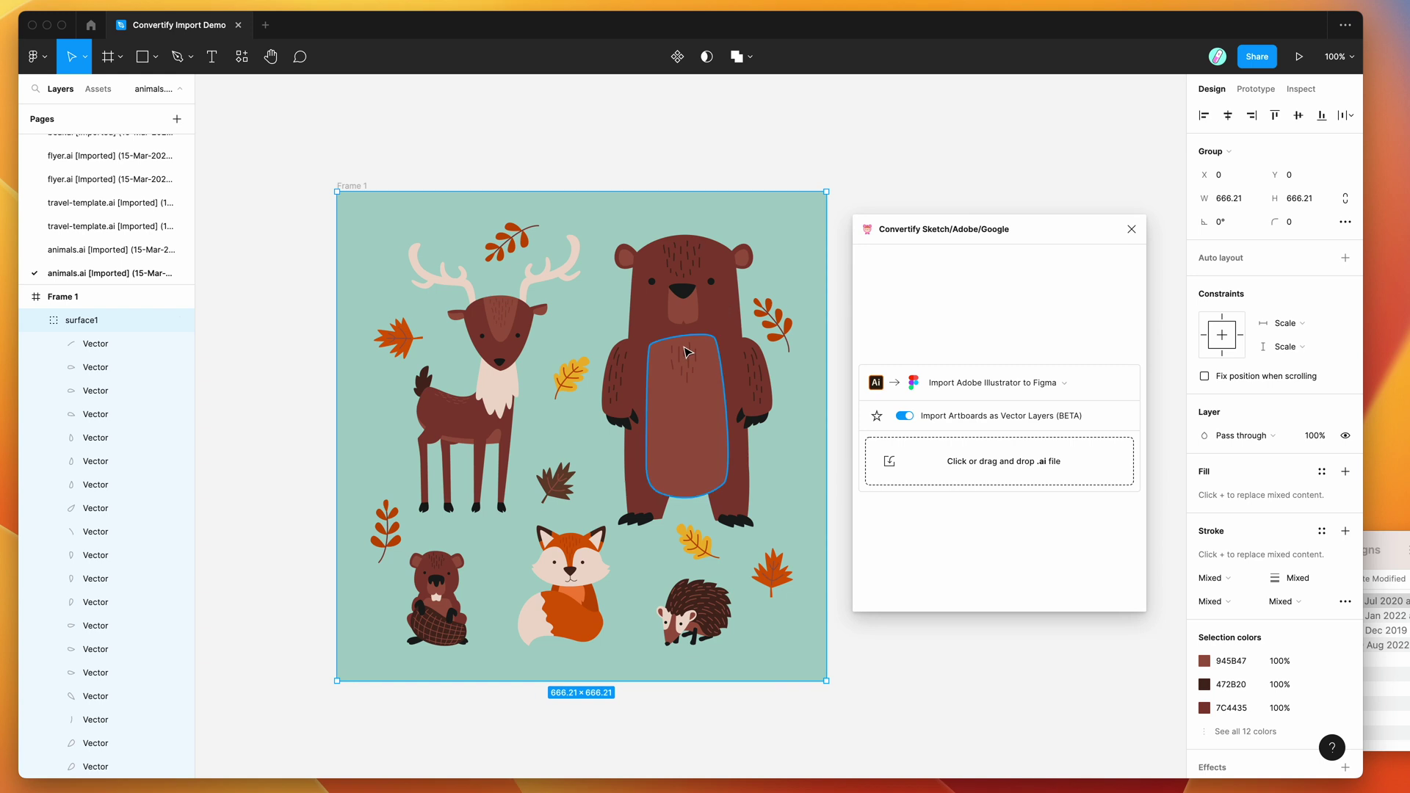
scroll(687, 353, "up", 3)
scroll(687, 352, "down", 3)
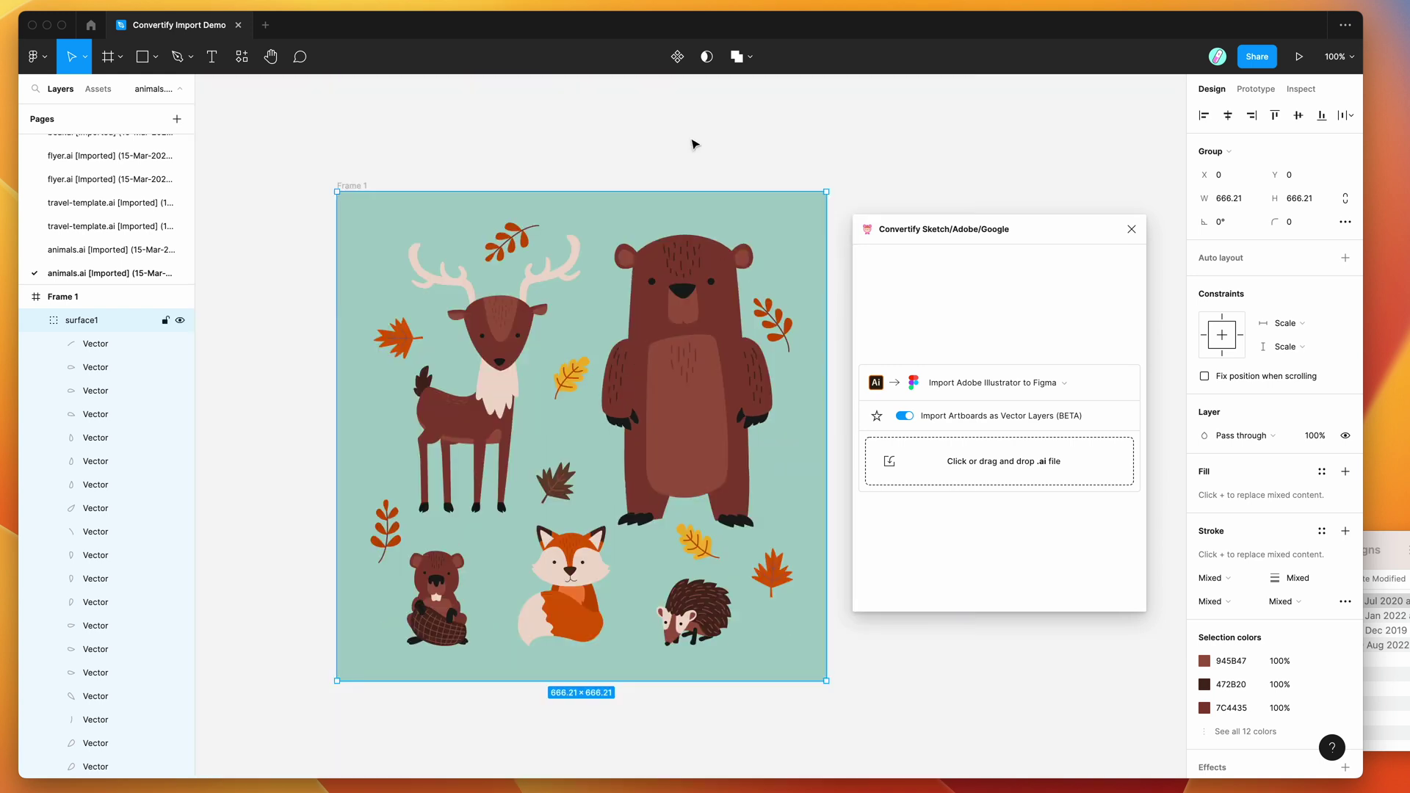
left_click(776, 128)
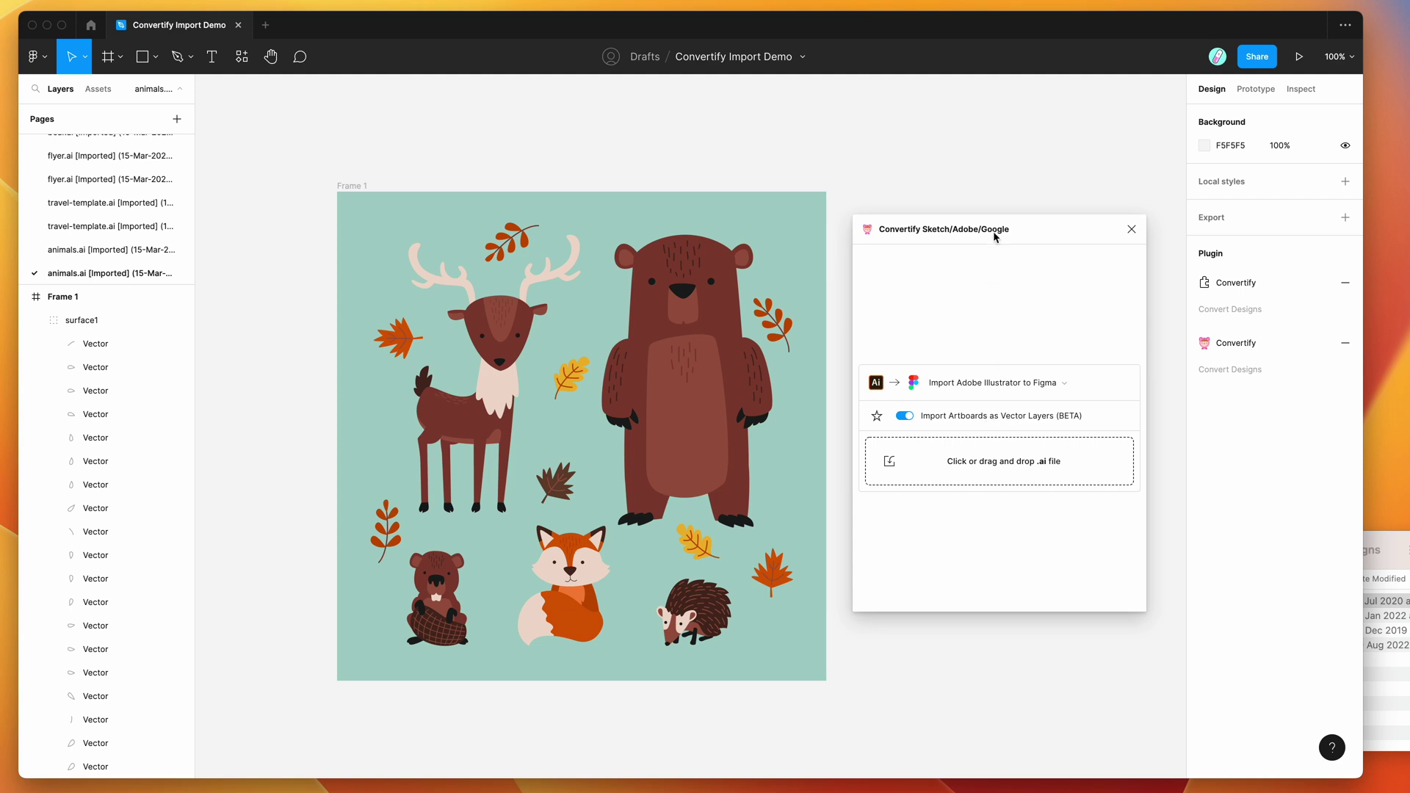
mouse_move(994, 237)
left_mouse_down()
mouse_move(1028, 235)
mouse_move(1012, 240)
left_mouse_up()
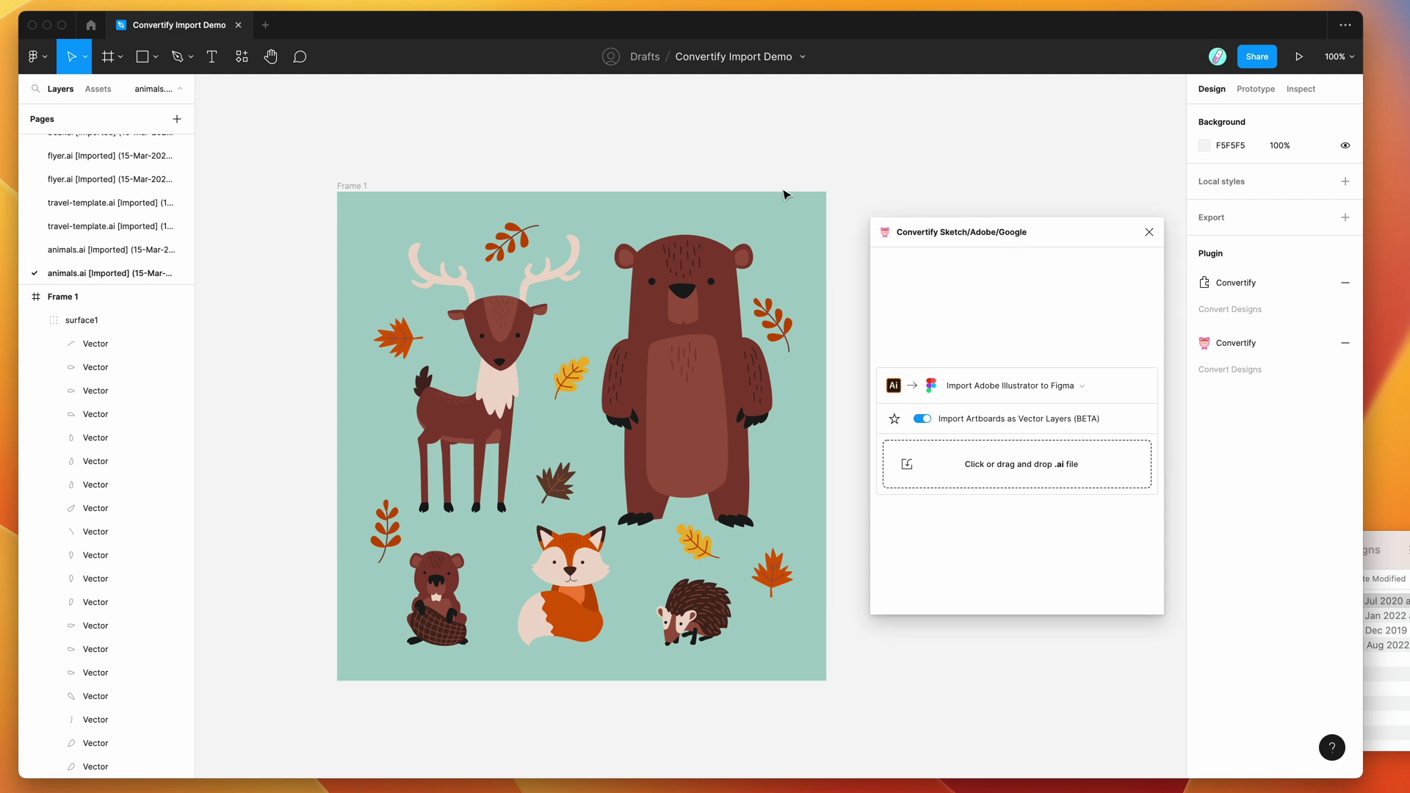
left_click(677, 282)
key("plus")
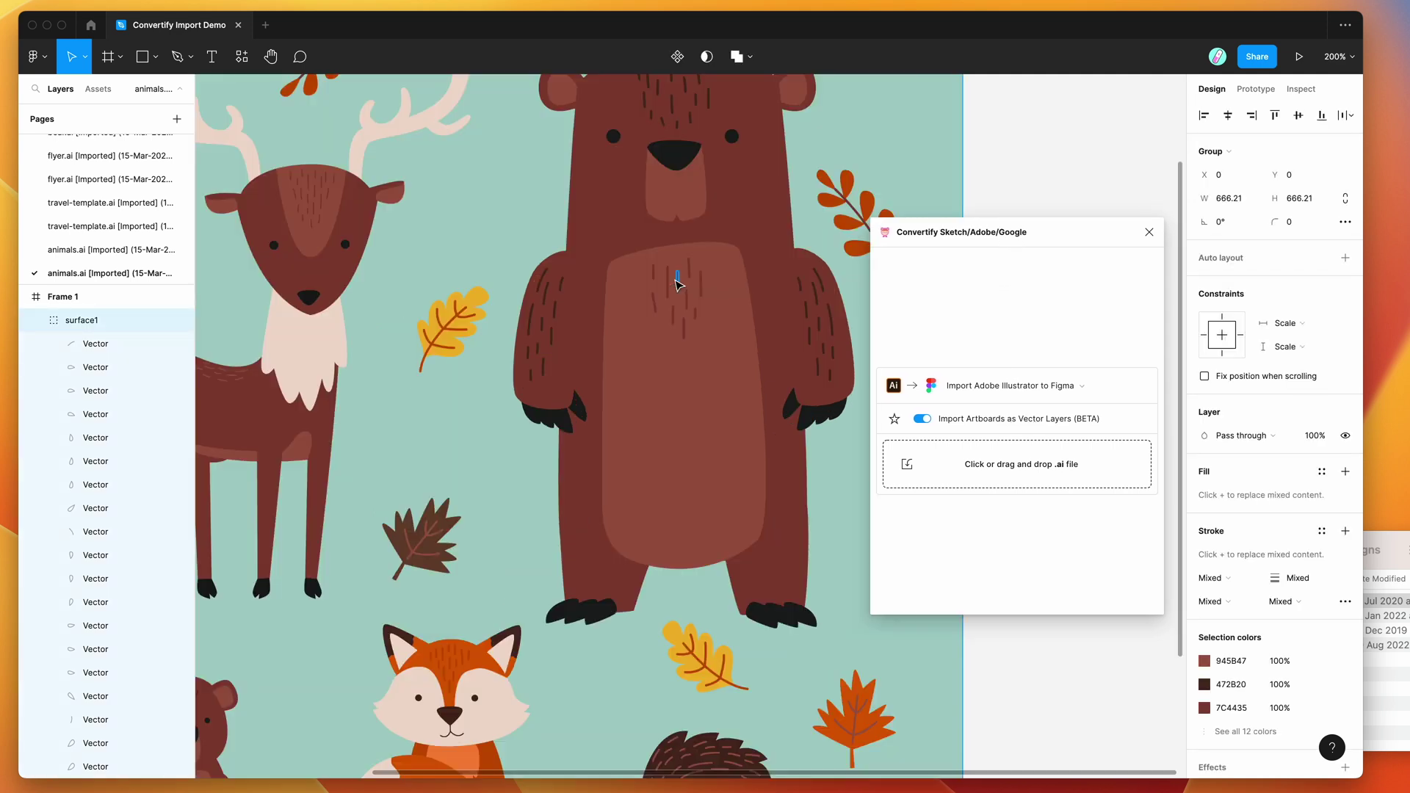
key("plus")
scroll(677, 283, "up", 10)
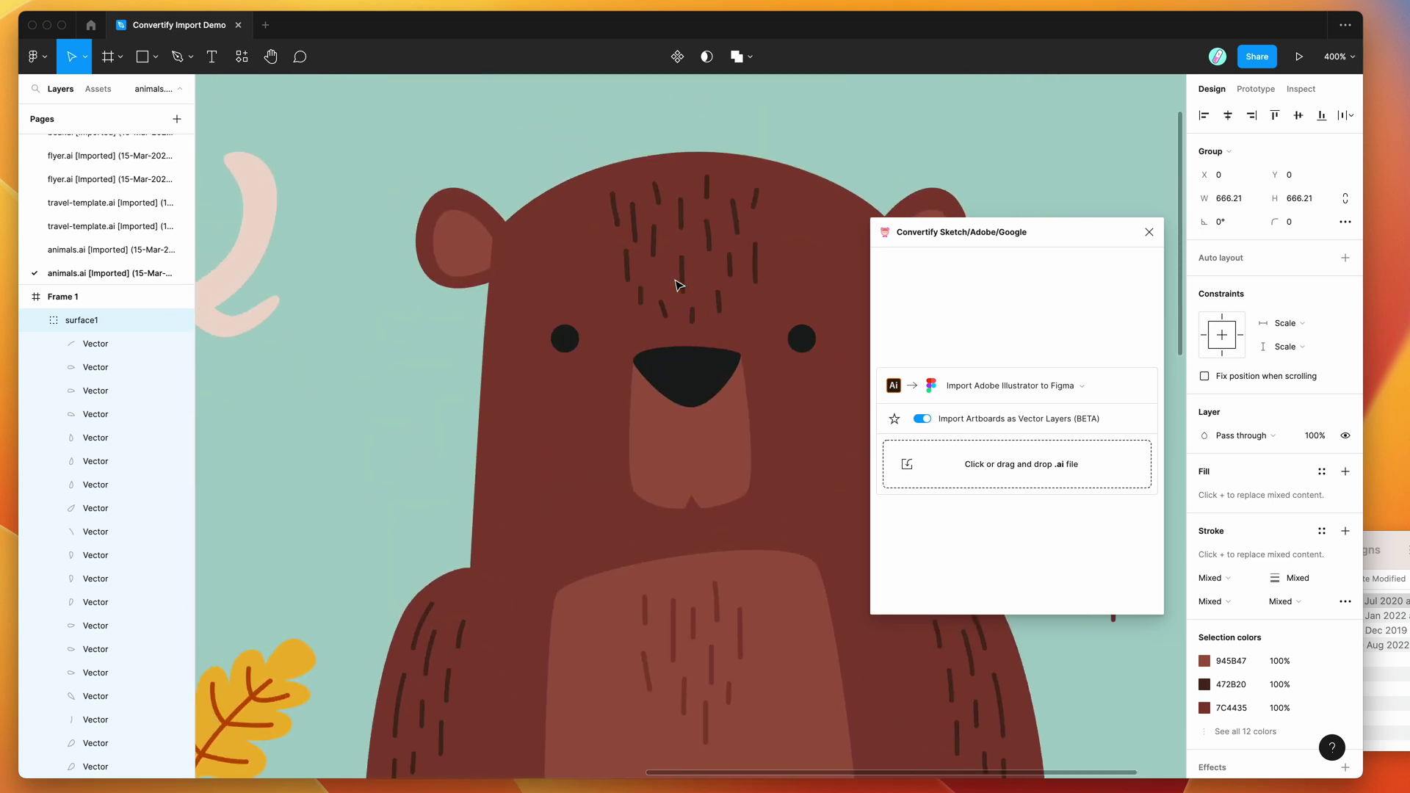
double_click(694, 367)
left_click(577, 336, "shift")
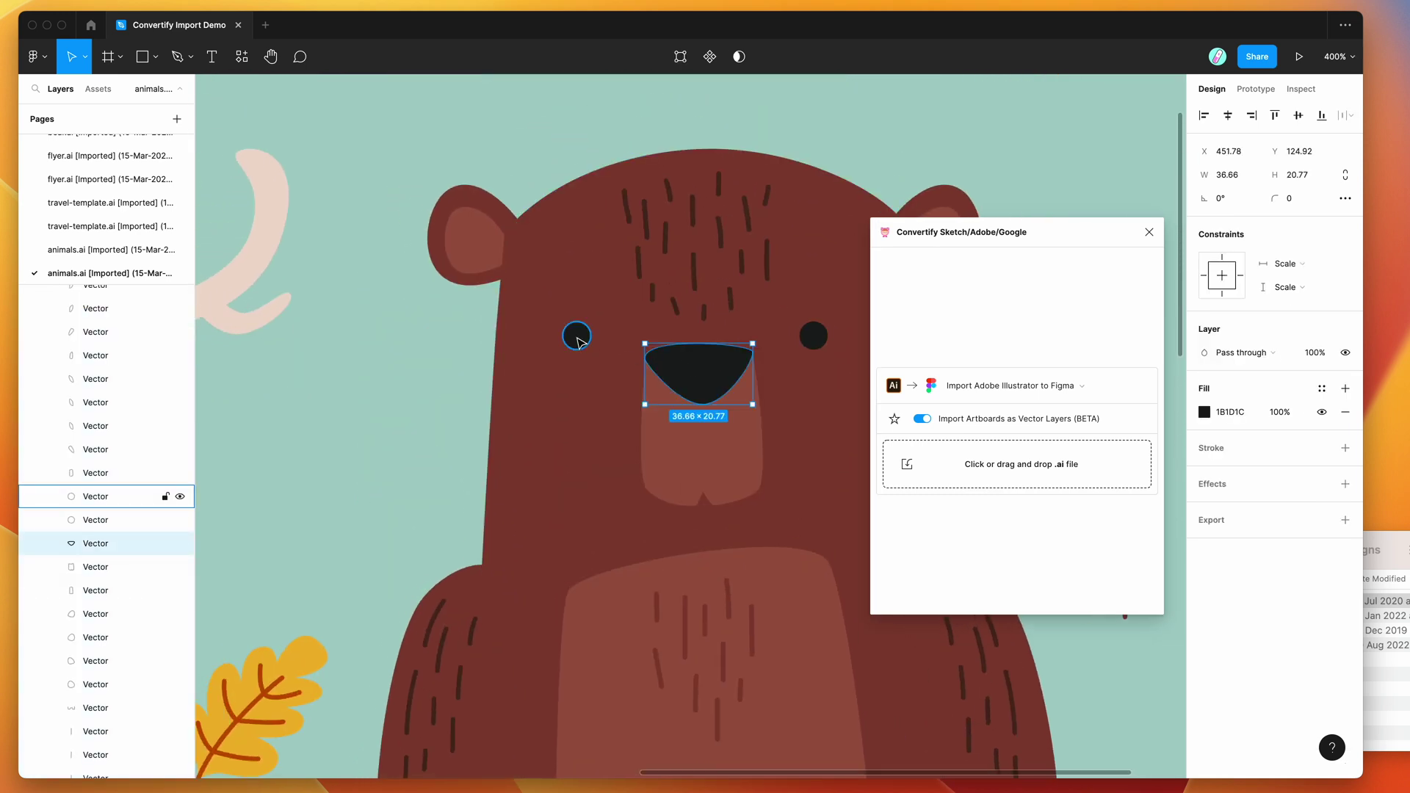
left_click(813, 336, "shift")
left_click_drag(828, 323, 874, 304)
key("ctrl+z")
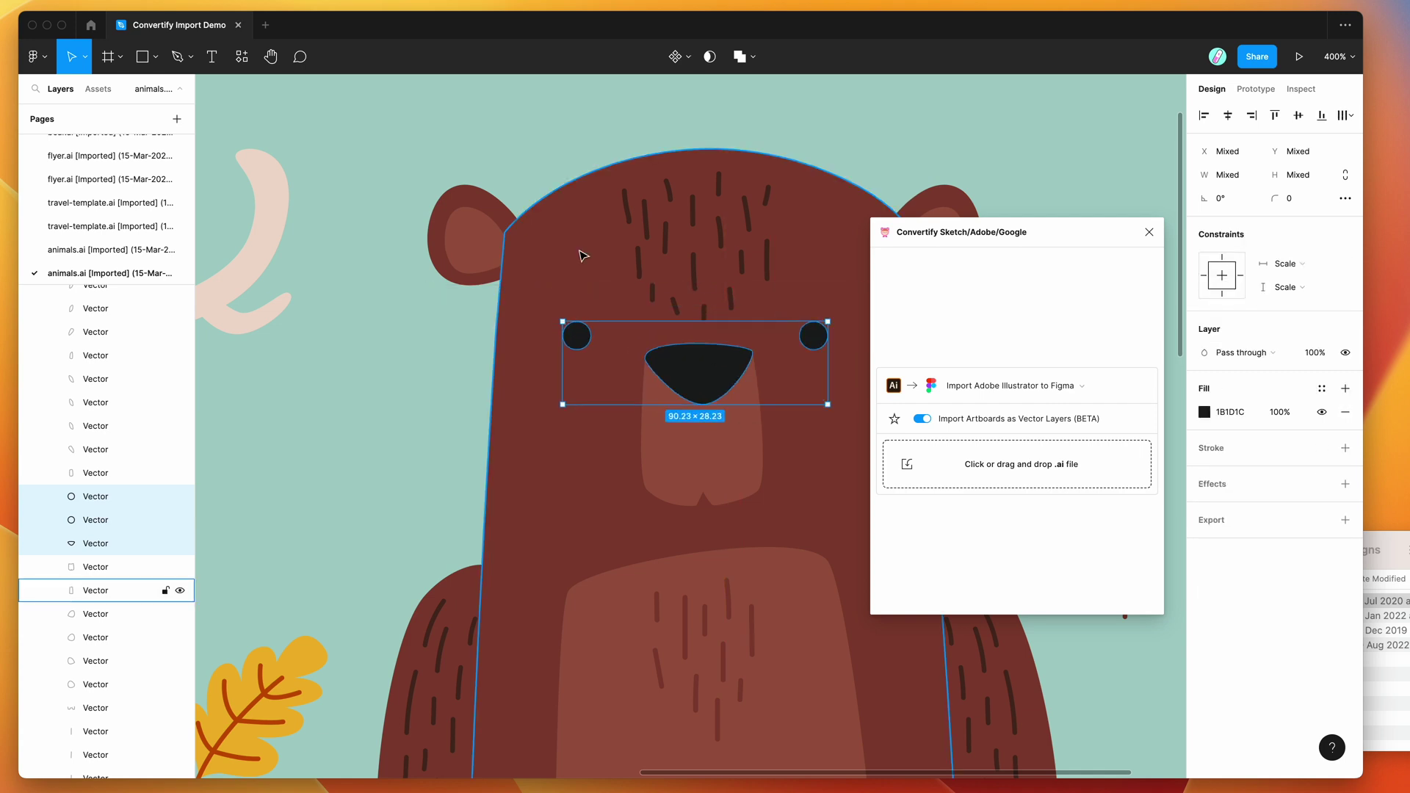
left_click(543, 174)
key("shift+0")
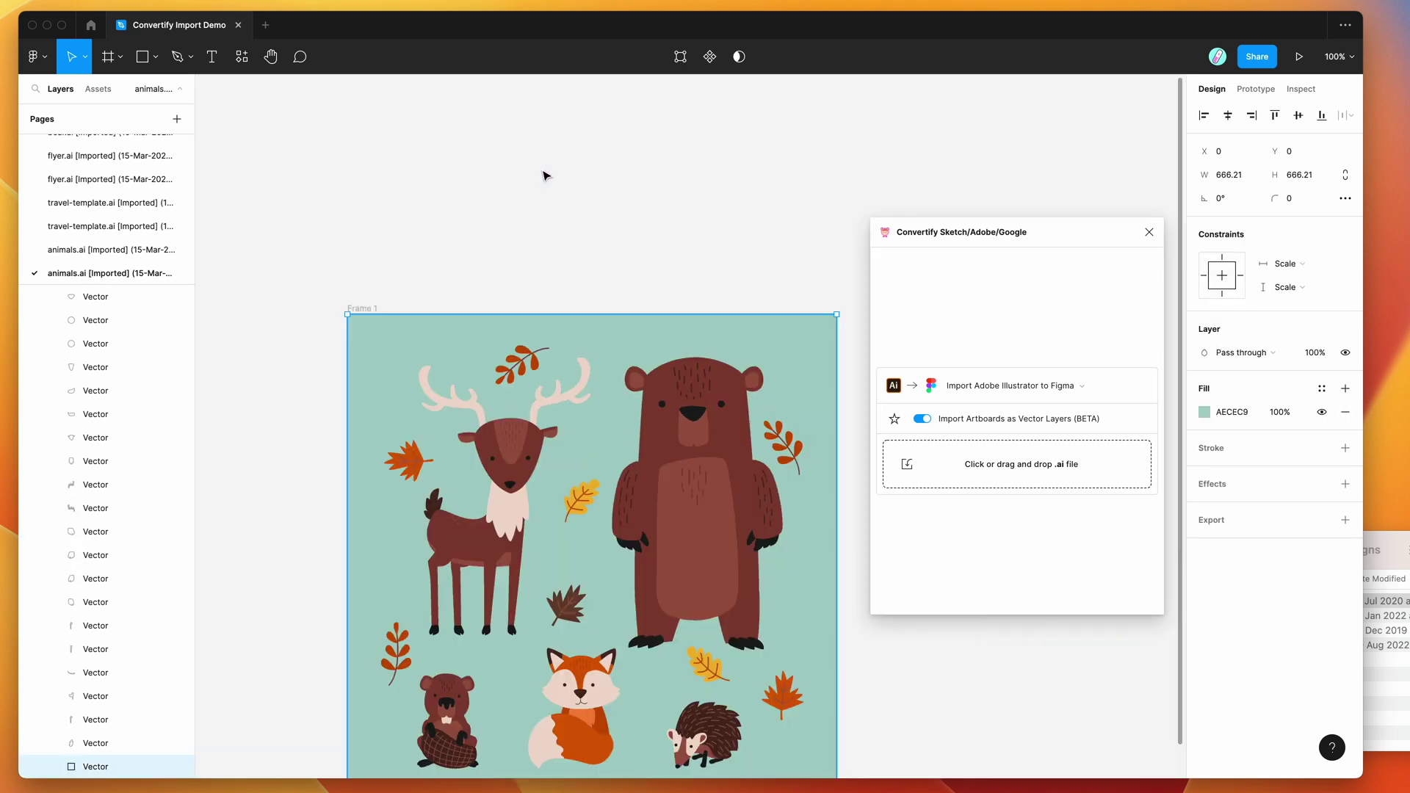
scroll(543, 175, "down", 3)
key("Escape")
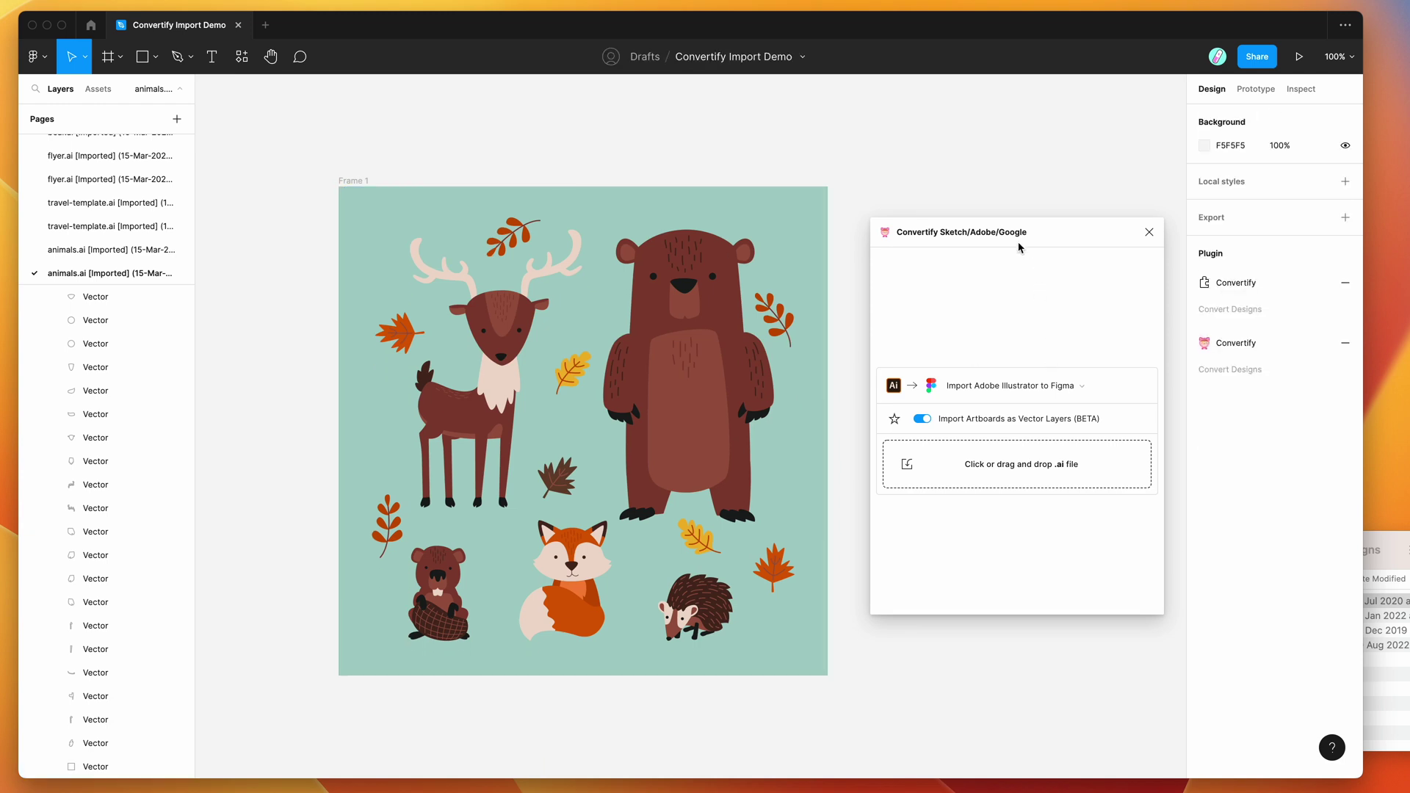
left_click_drag(1018, 247, 1018, 253)
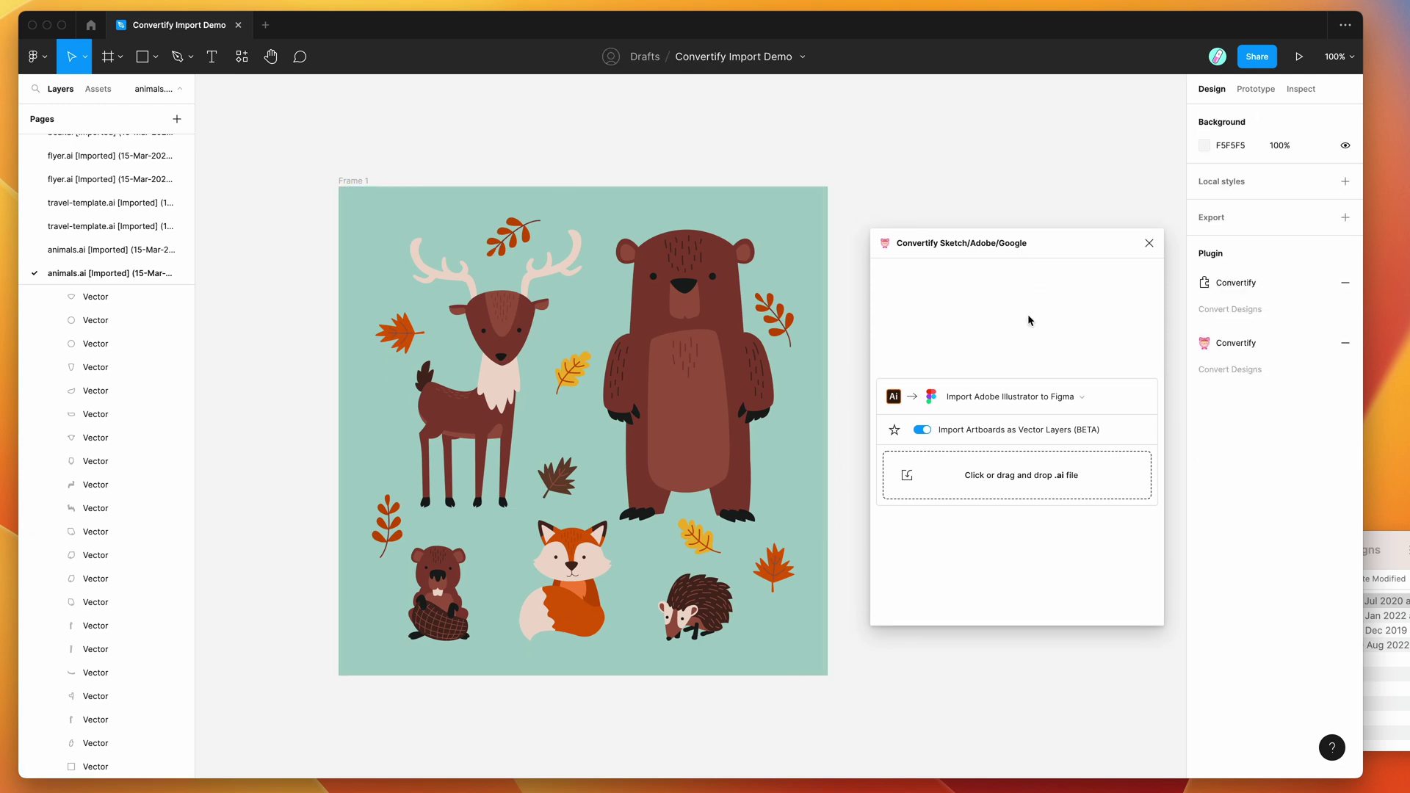
left_click(1375, 550)
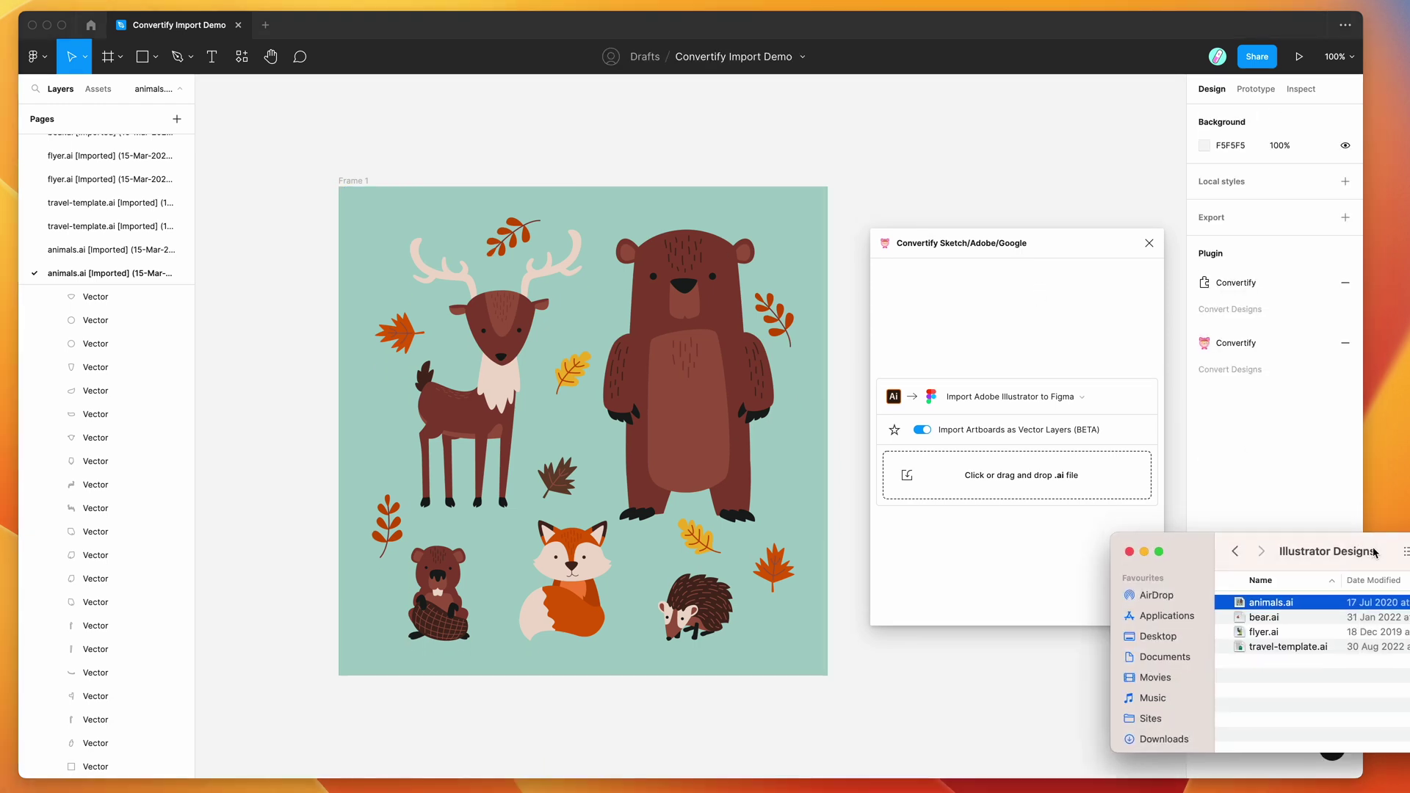
left_click_drag(1375, 552, 1378, 552)
left_click_drag(1285, 674, 1312, 695)
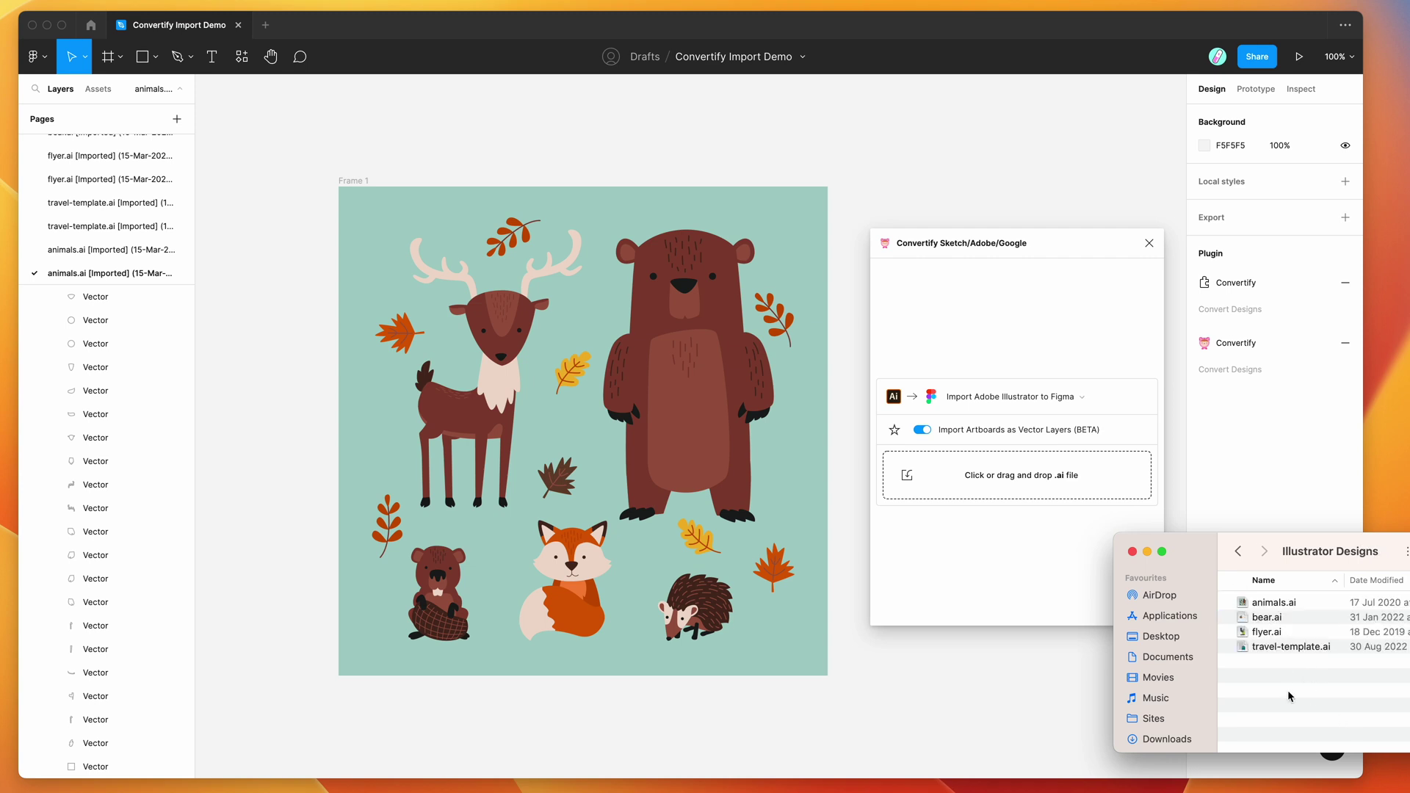
left_click_drag(1298, 558, 1265, 567)
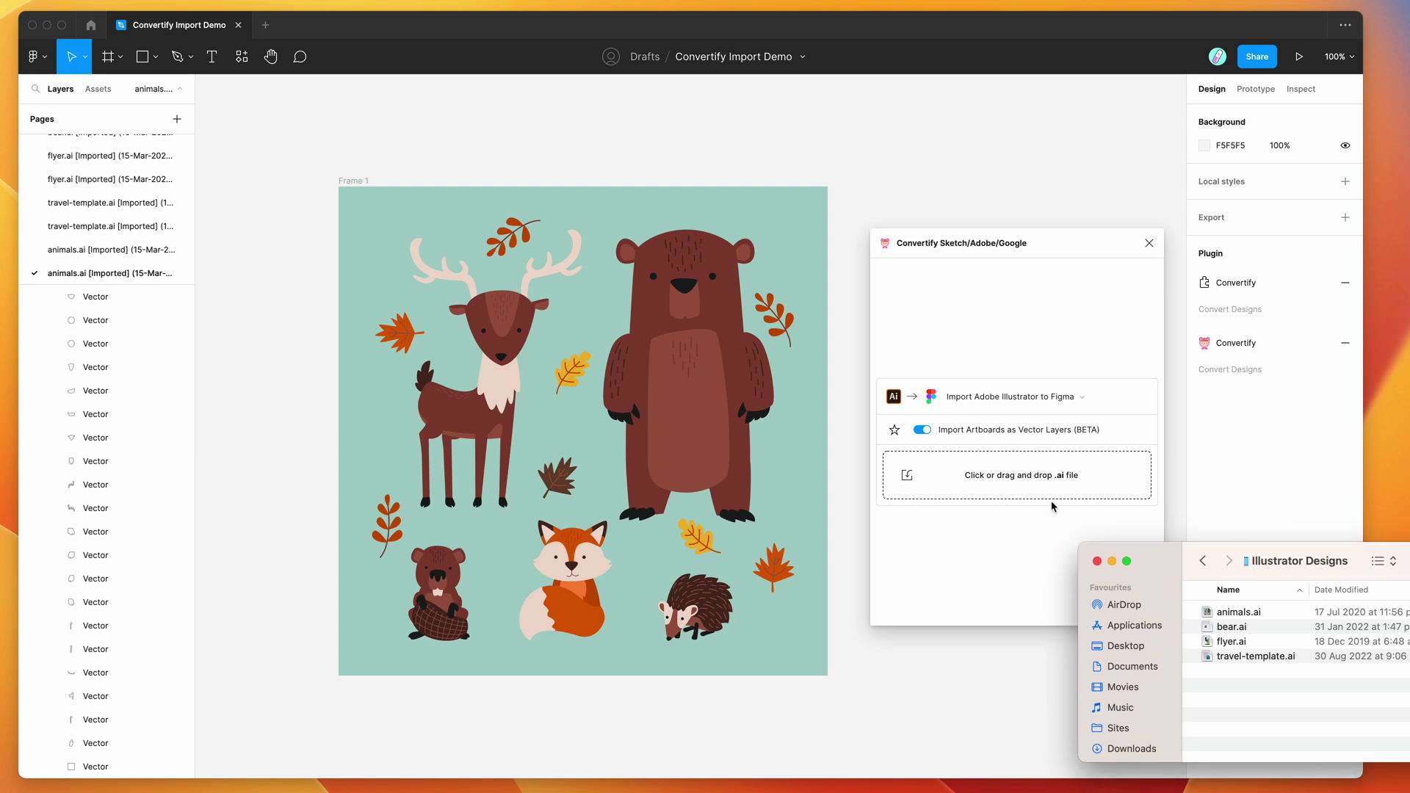
left_click(1012, 523)
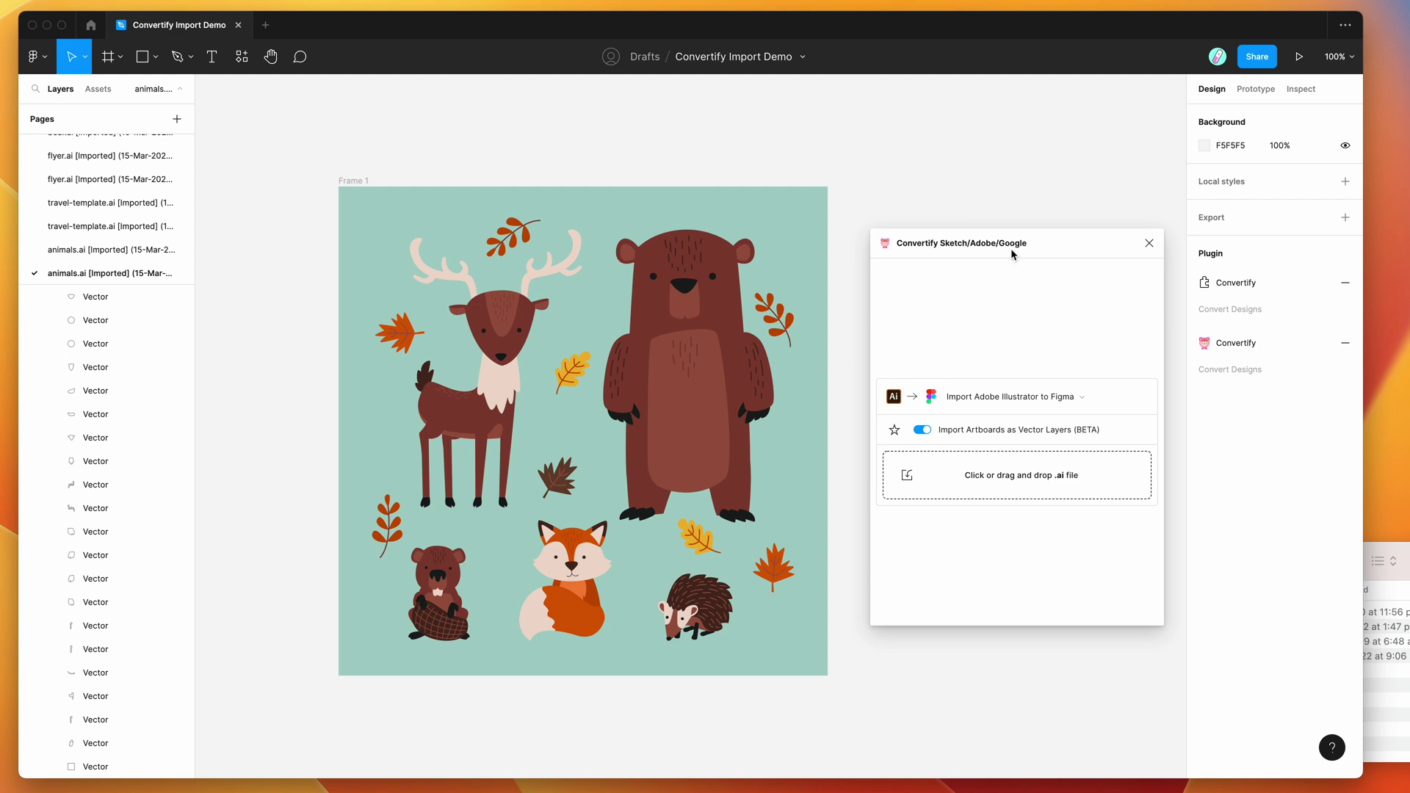
mouse_move(1012, 249)
left_mouse_down()
mouse_move(1013, 223)
mouse_move(1010, 241)
left_mouse_up()
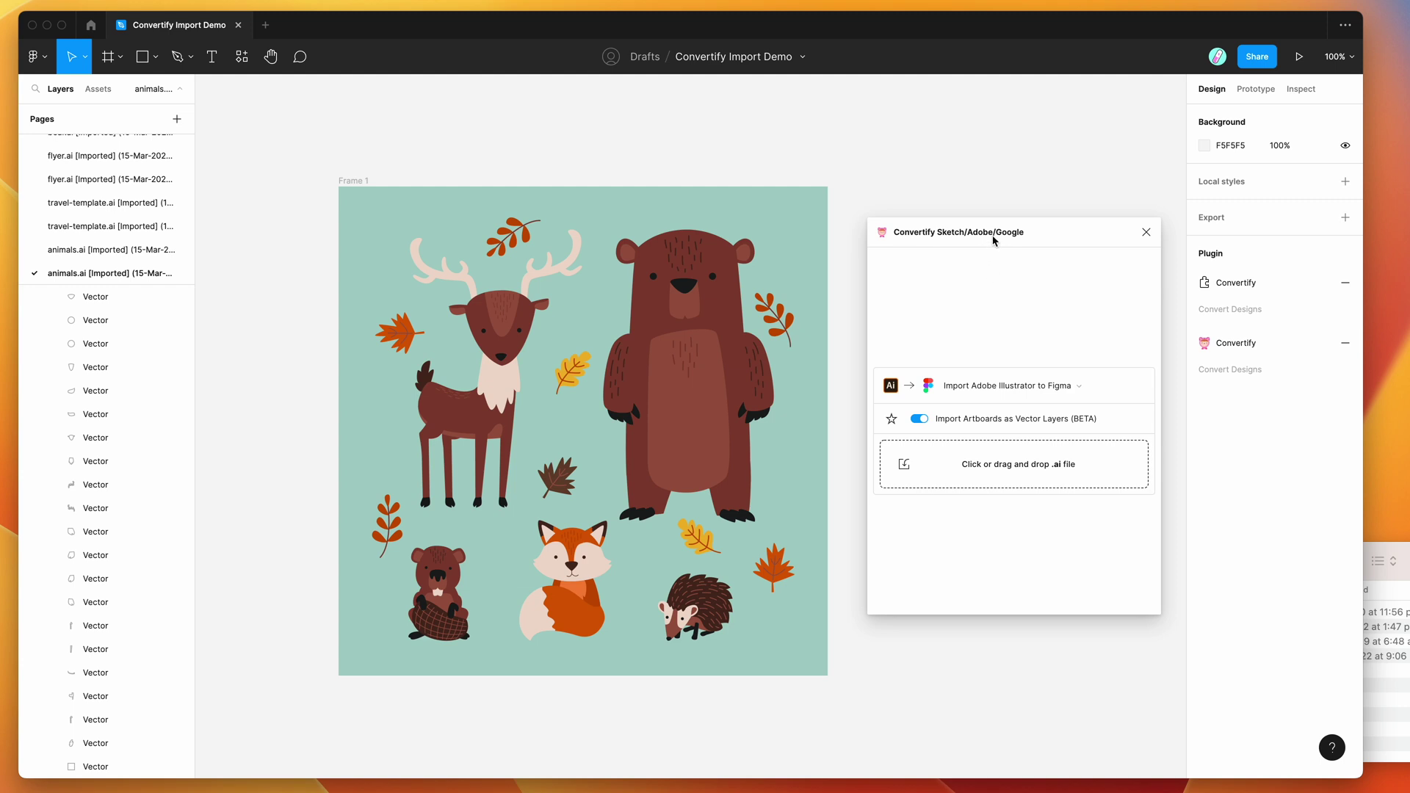
left_click_drag(994, 240, 993, 231)
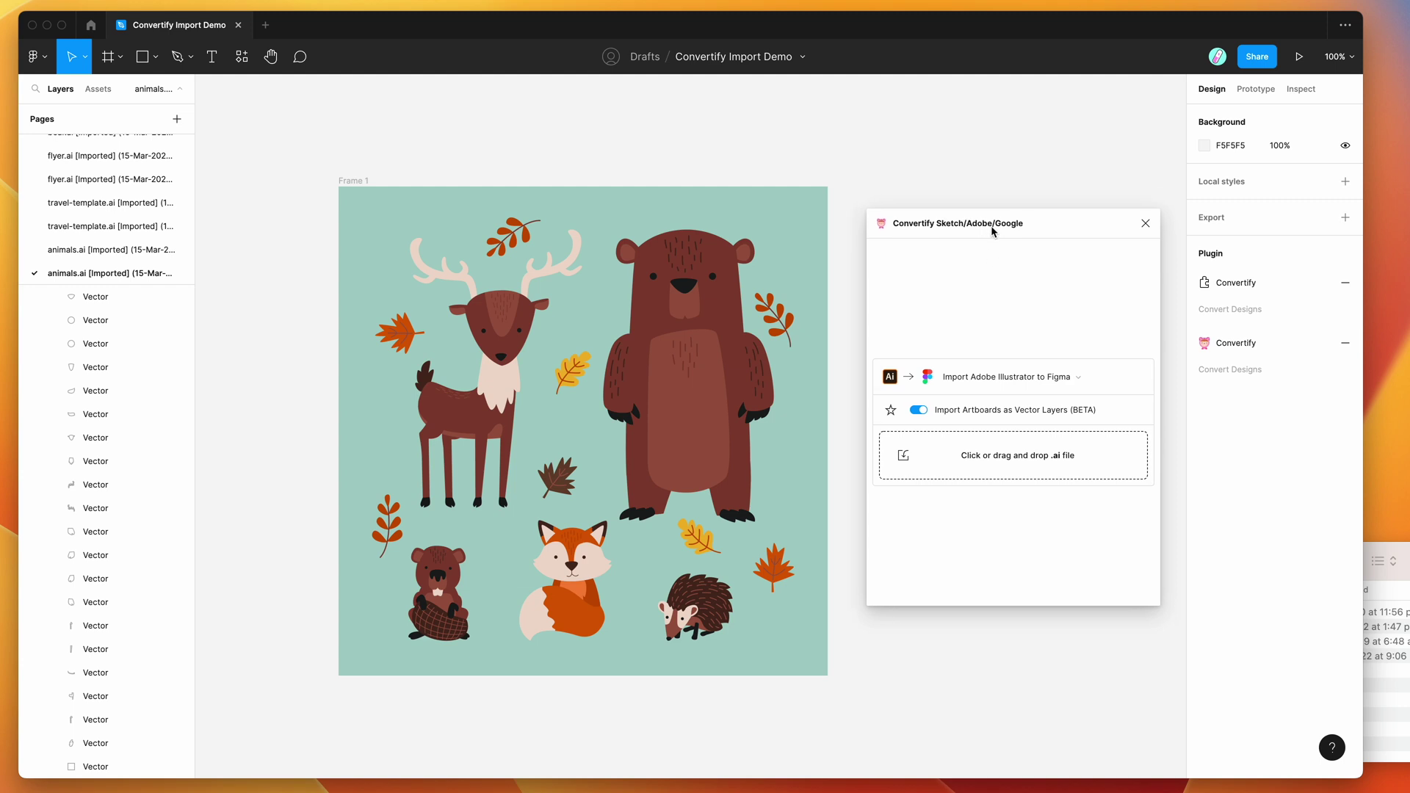
left_click_drag(987, 226, 986, 232)
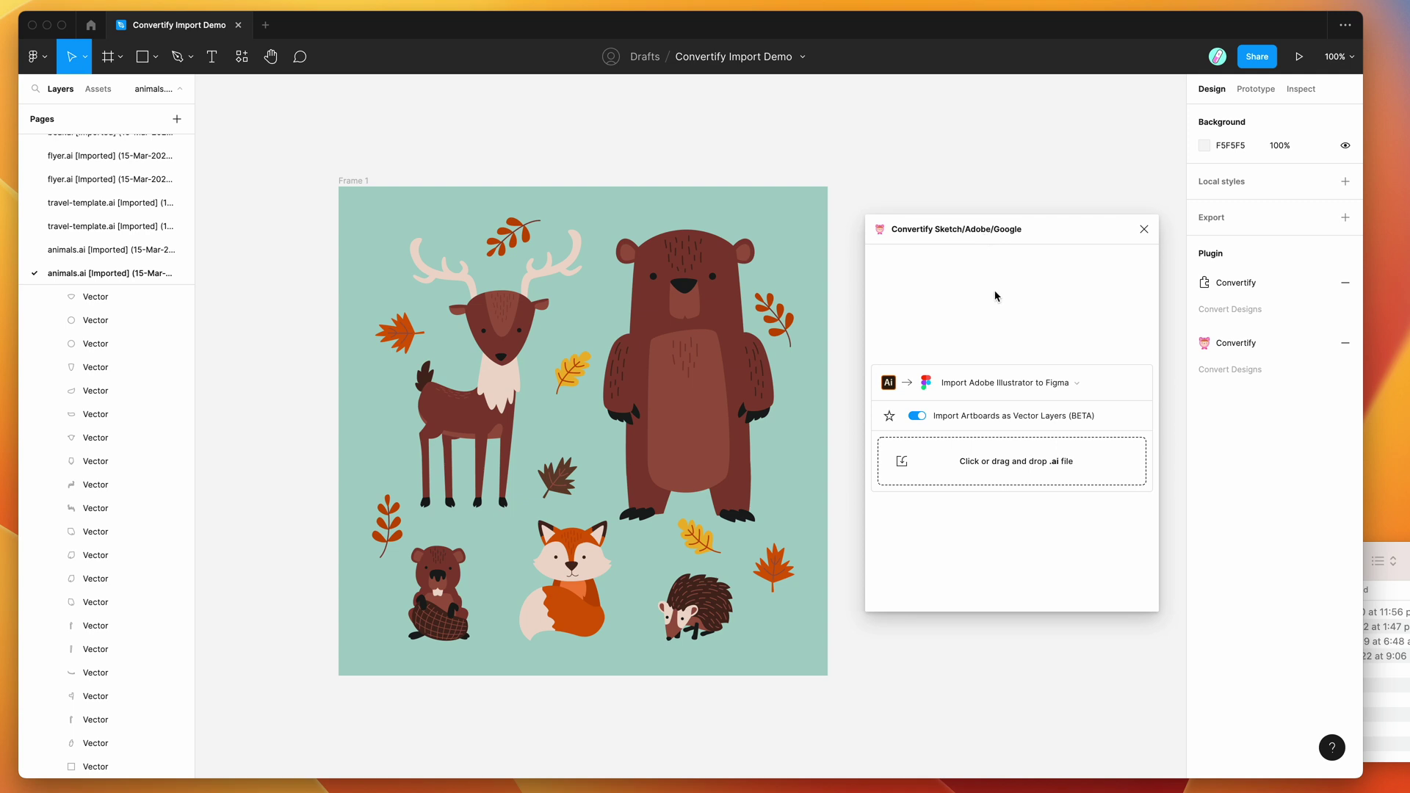
scroll(844, 342, "right", 2)
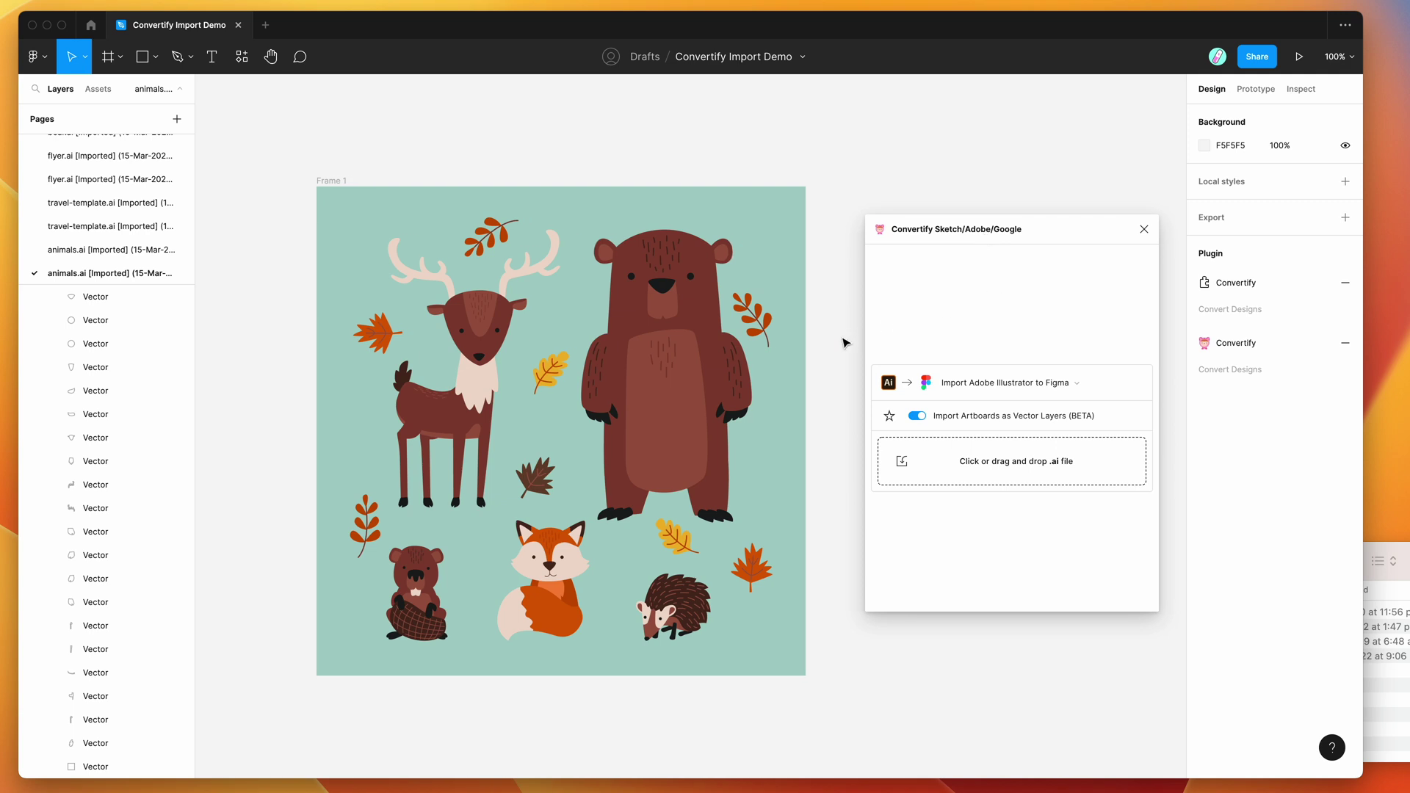
scroll(844, 342, "right", 2)
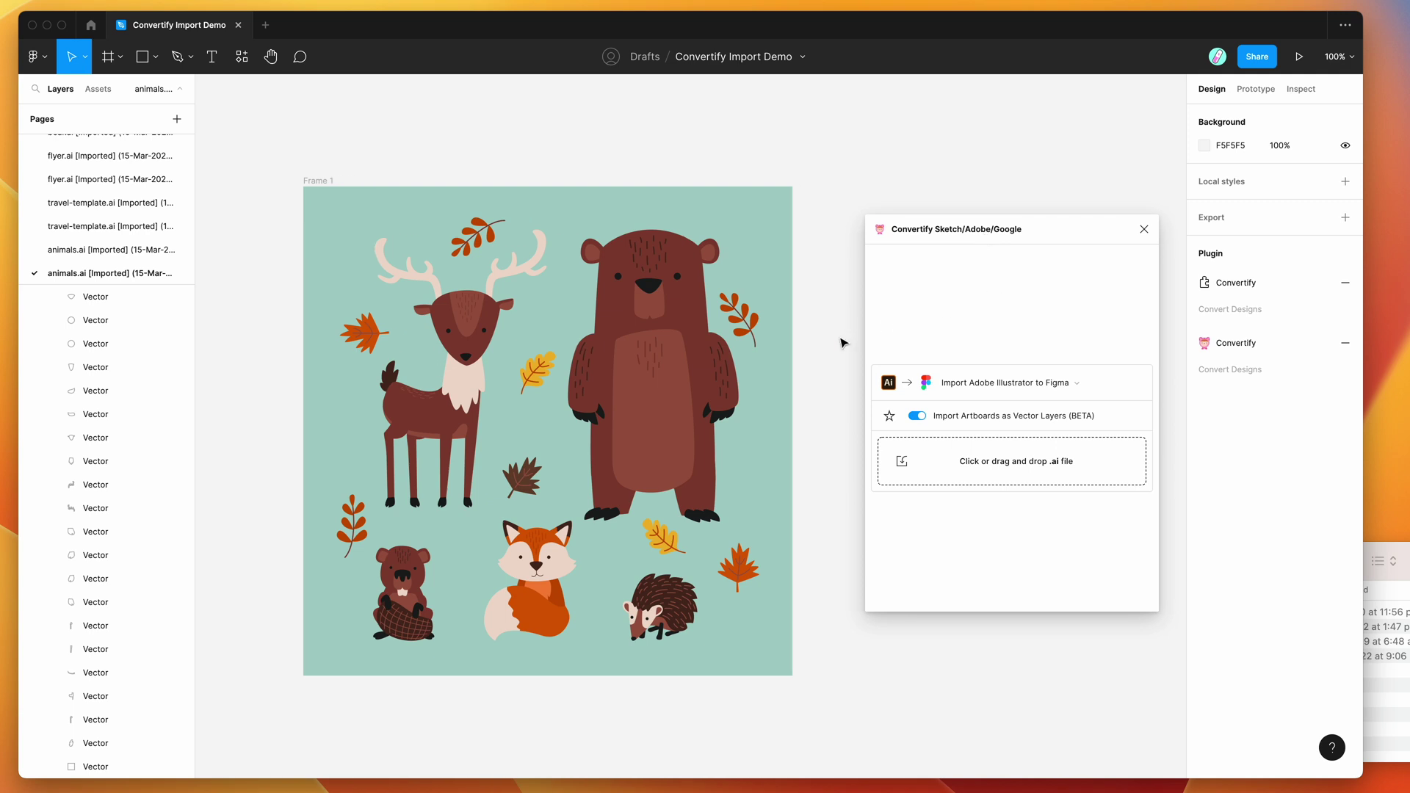